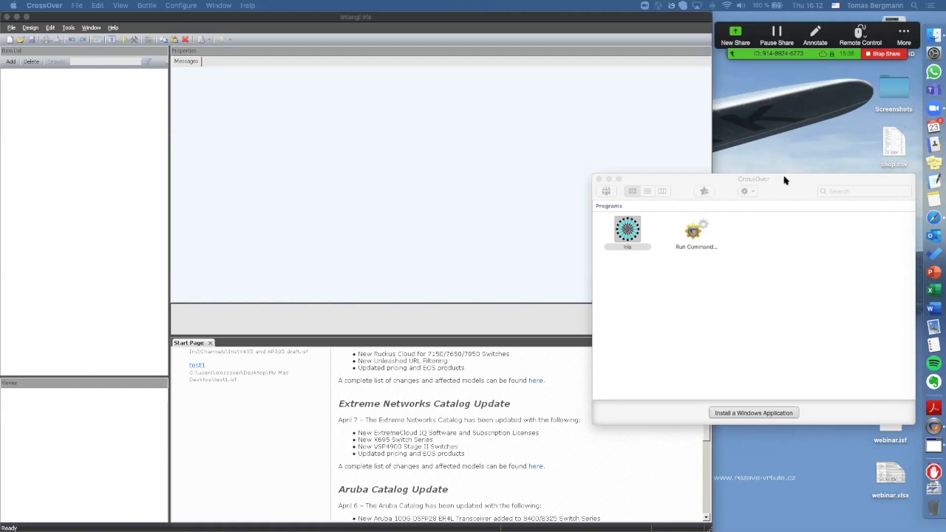
# - Switch from CrossOver to the Intangi Iris window and maximize it
pyautogui.click(787, 181)
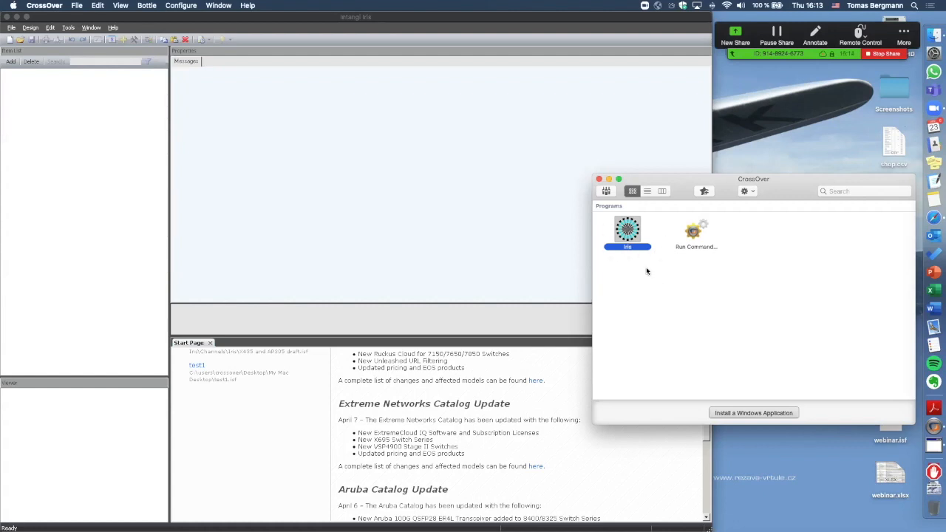
pyautogui.click(564, 104)
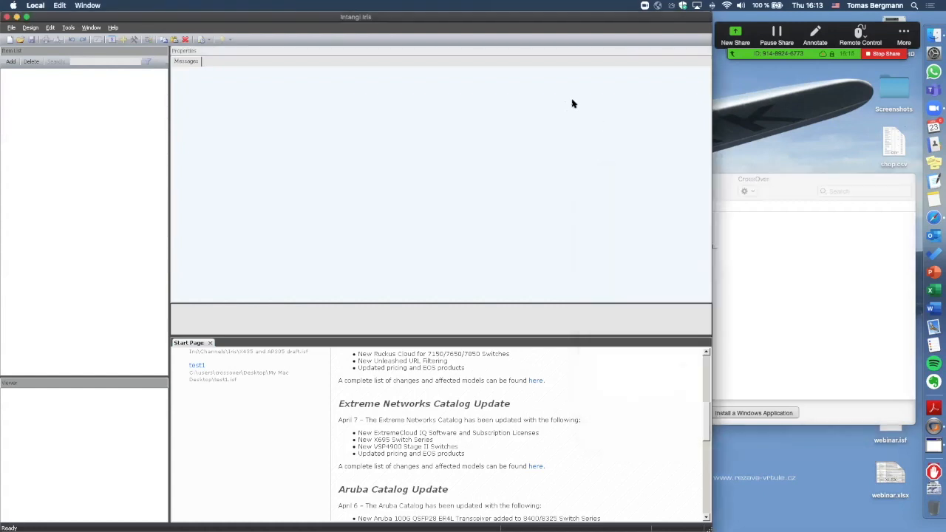
pyautogui.doubleClick(620, 18)
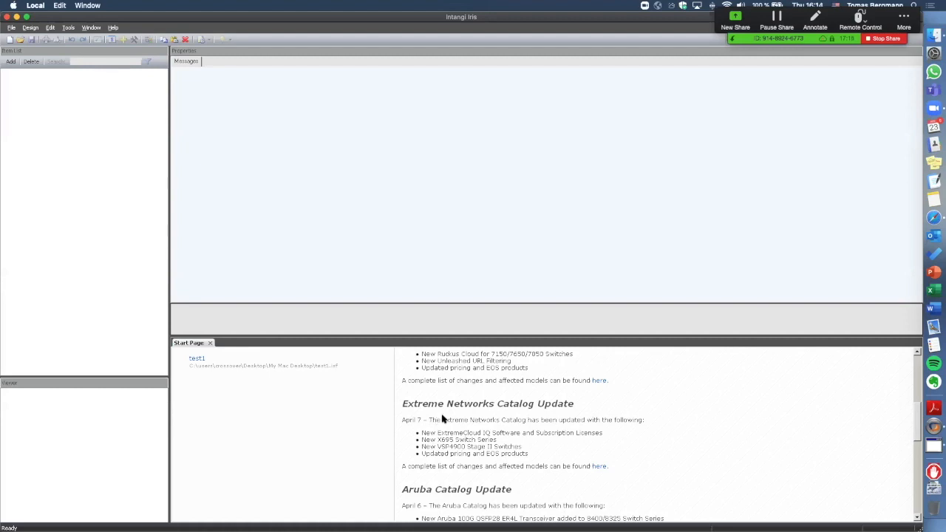
# - Review the catalog update news and the recent files on the start page
pyautogui.scroll(10, 442, 419)
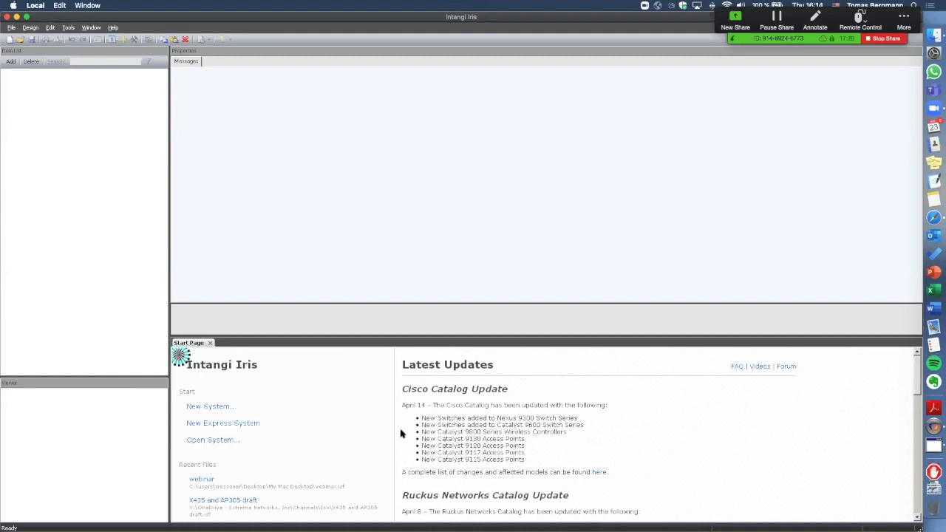
pyautogui.scroll(-1, 398, 428)
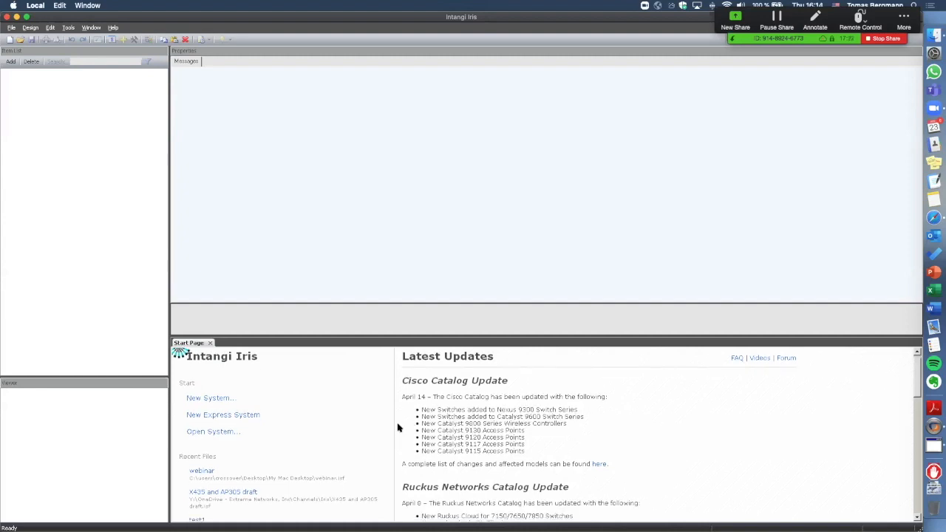
pyautogui.scroll(-10, 397, 429)
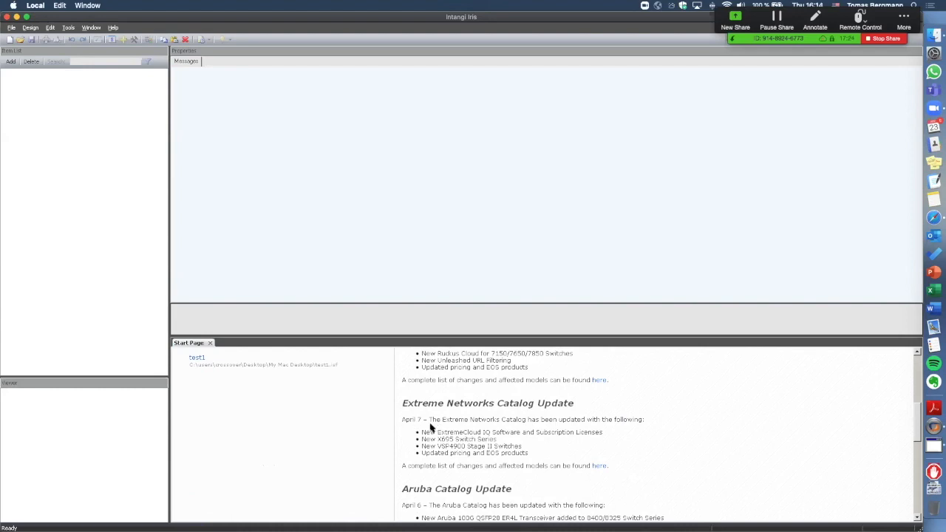
pyautogui.scroll(10, 421, 425)
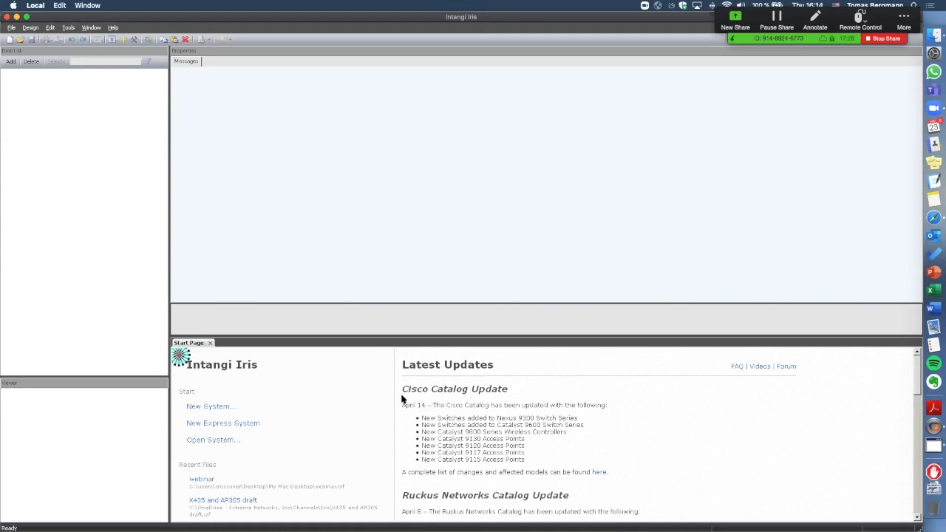
pyautogui.scroll(-2, 408, 401)
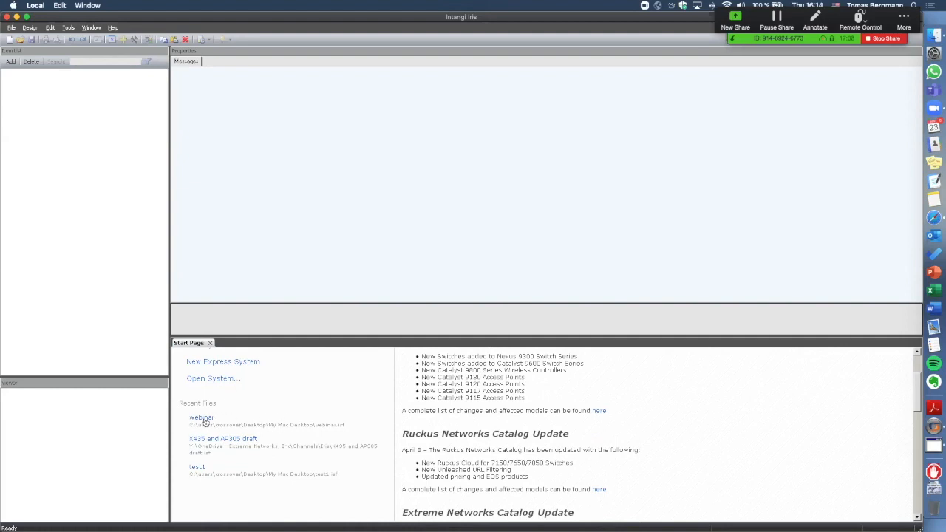
pyautogui.scroll(3, 286, 397)
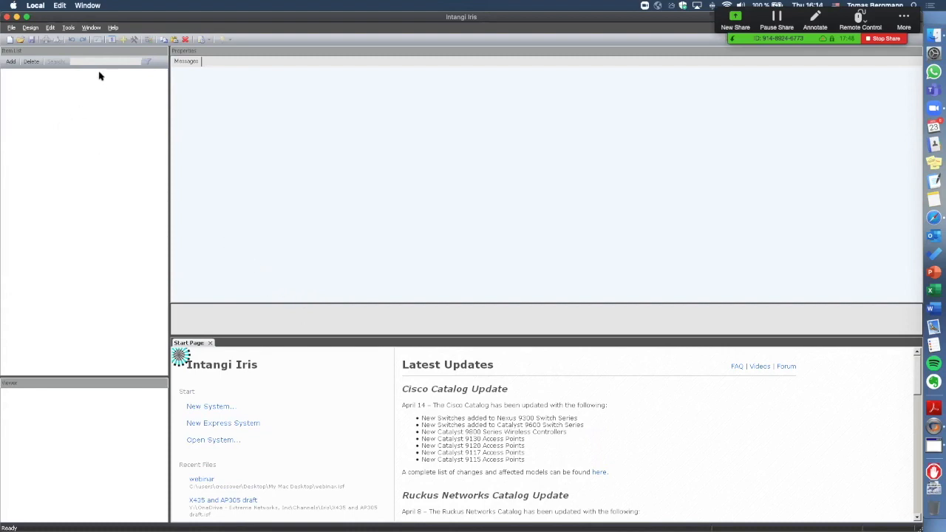
# - Check the managed subscriptions and the downloadable Extreme Networks price lists, leaving the selection unsaved
pyautogui.click(68, 28)
pyautogui.moveTo(91, 101)
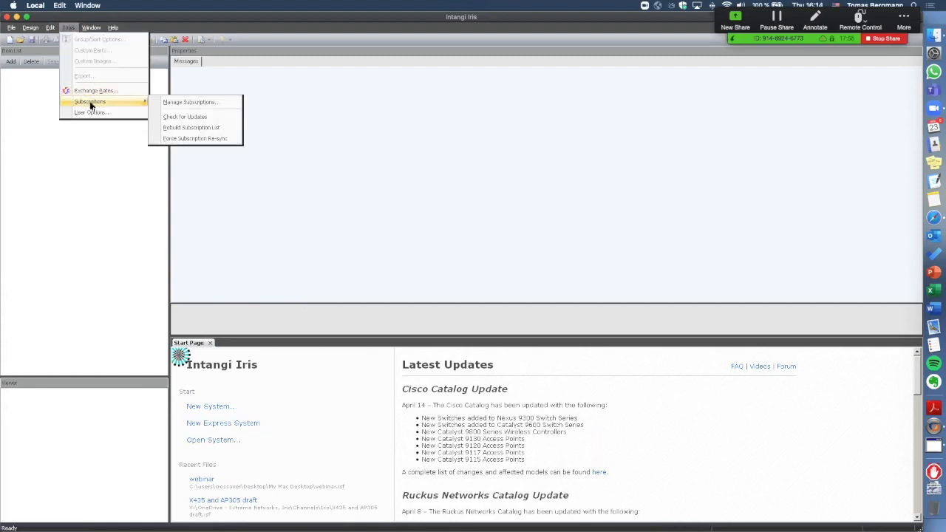
pyautogui.click(192, 103)
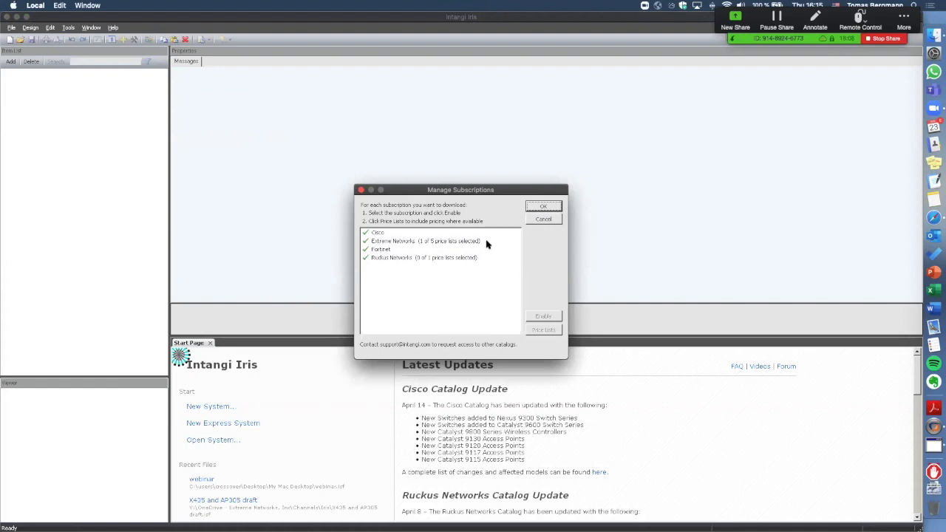
pyautogui.click(399, 243)
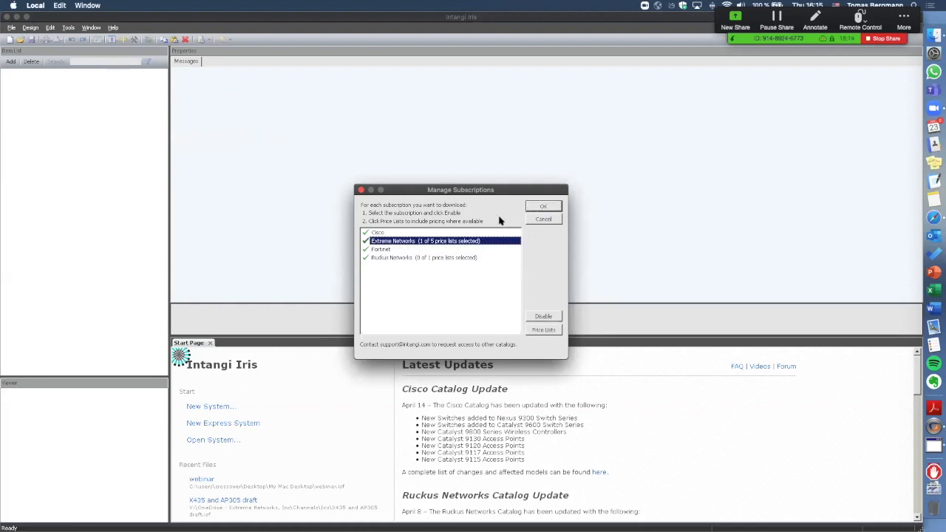
pyautogui.click(546, 331)
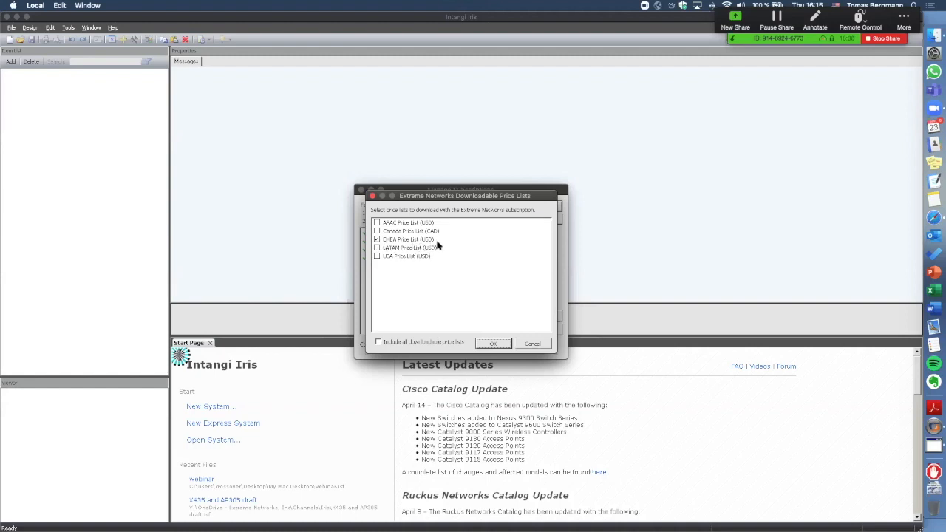
pyautogui.click(535, 345)
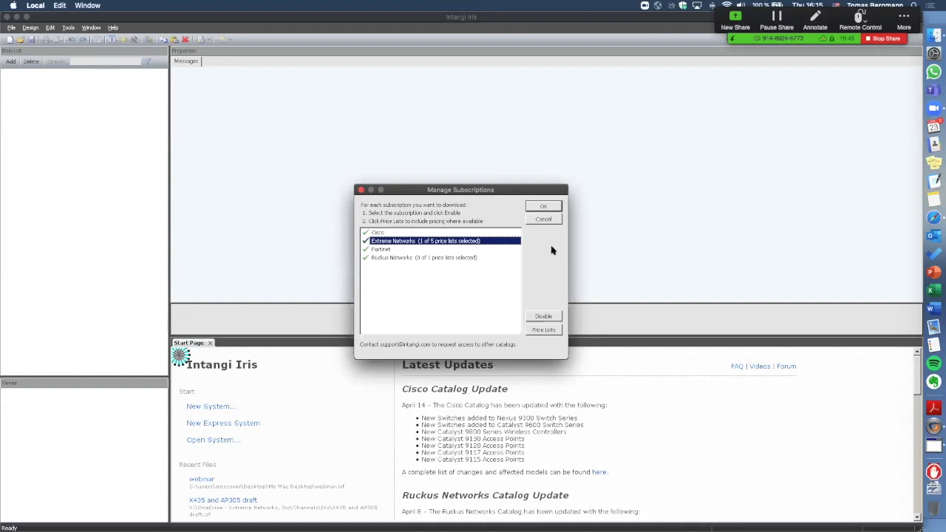
pyautogui.click(553, 206)
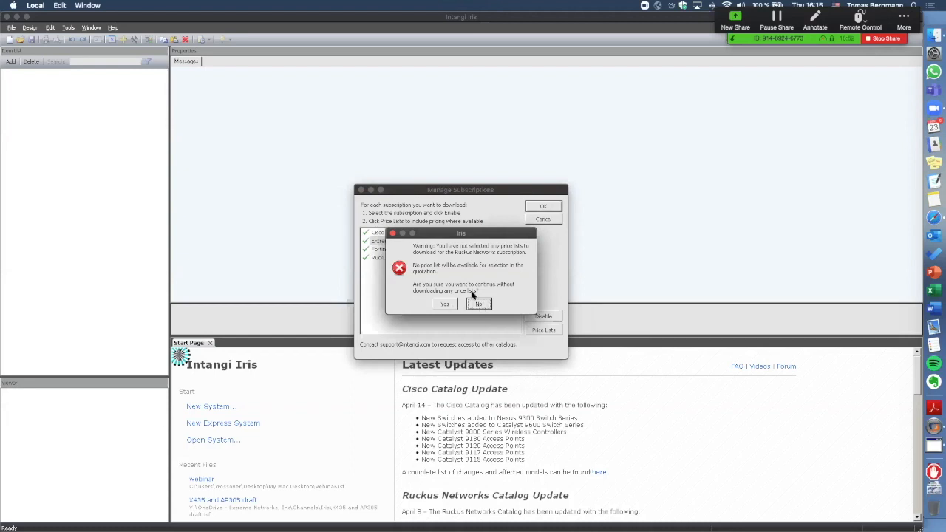
pyautogui.click(478, 305)
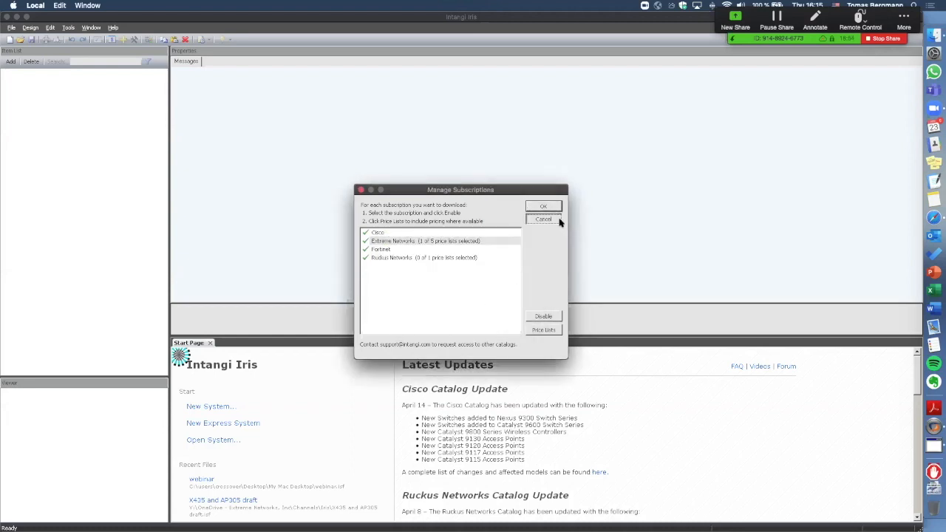
pyautogui.click(544, 206)
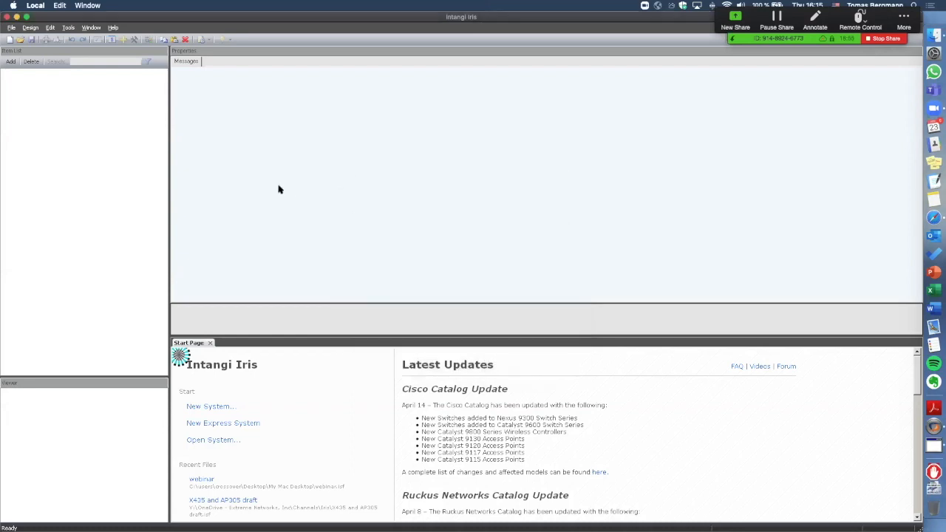
# - Review the General and System Defaults settings in the user options
pyautogui.click(68, 27)
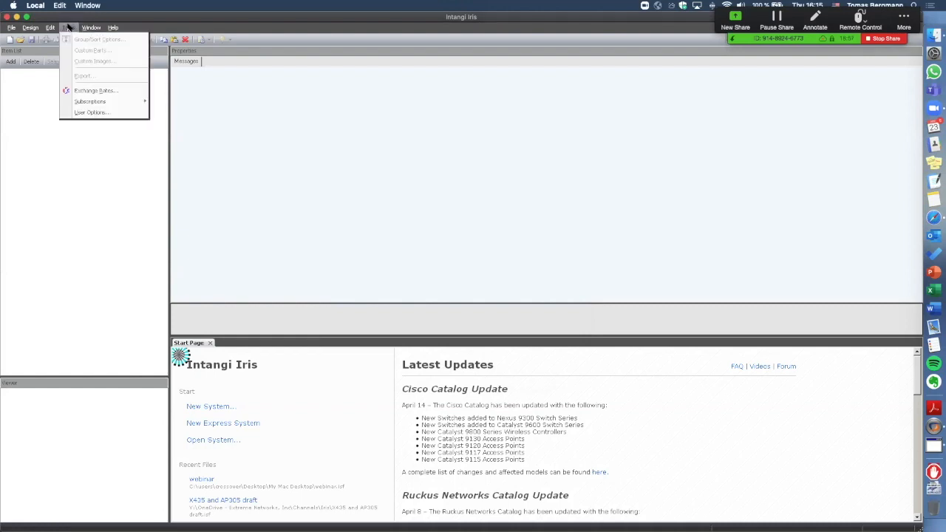
pyautogui.click(100, 113)
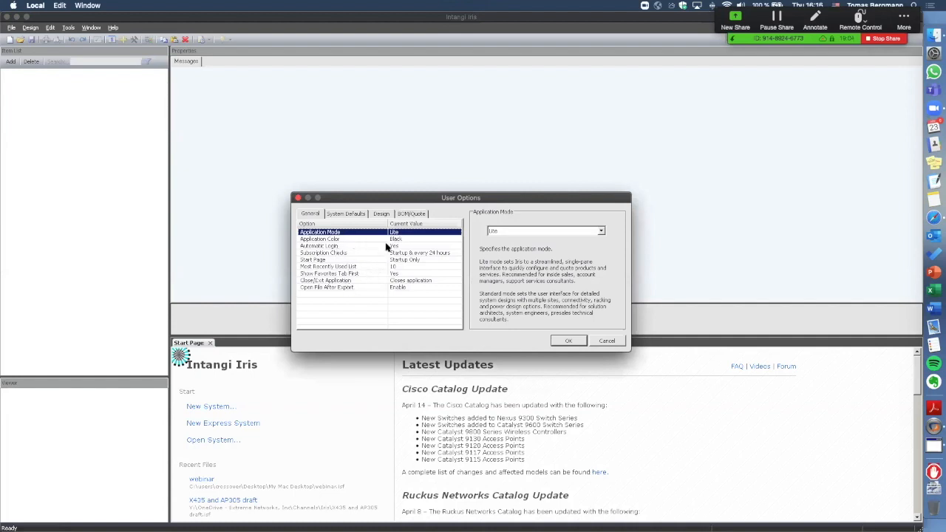
pyautogui.click(345, 214)
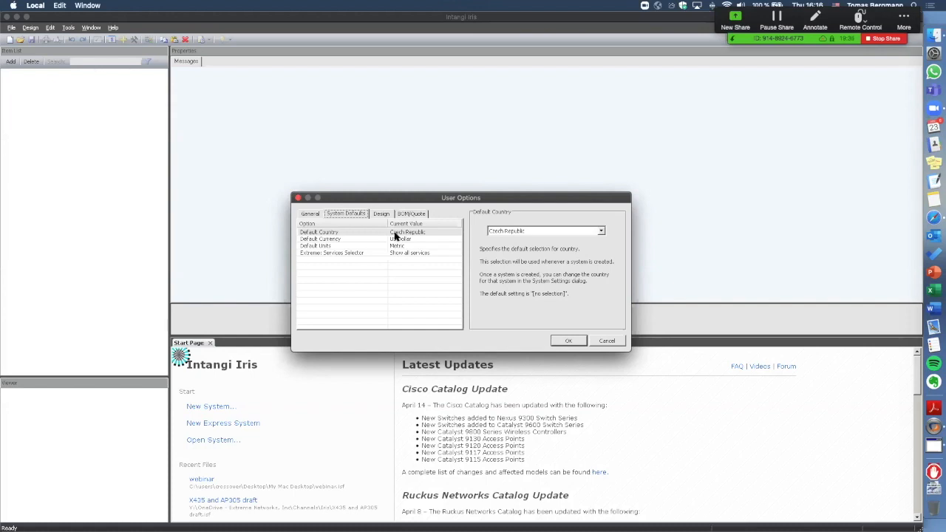
pyautogui.click(311, 213)
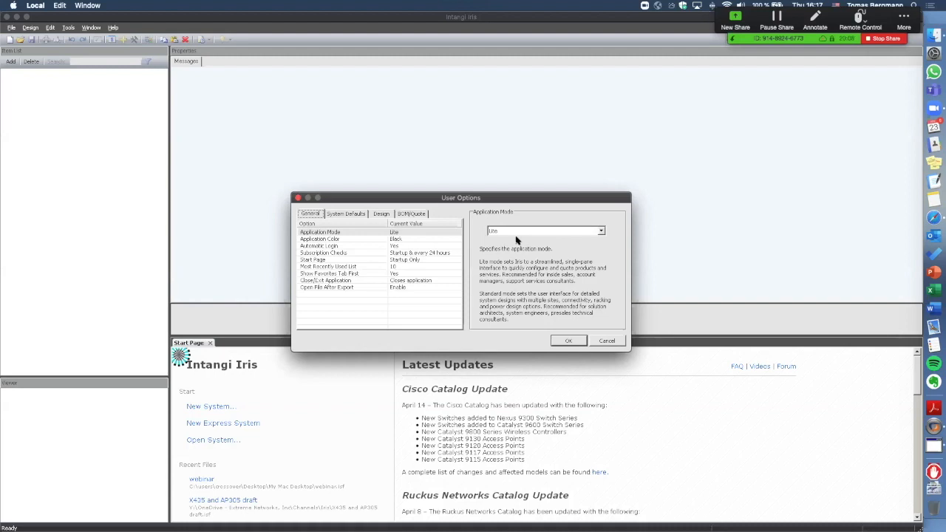
# - Try Standard as the application mode in the user options and discard the change
pyautogui.click(545, 232)
pyautogui.click(550, 231)
pyautogui.click(602, 231)
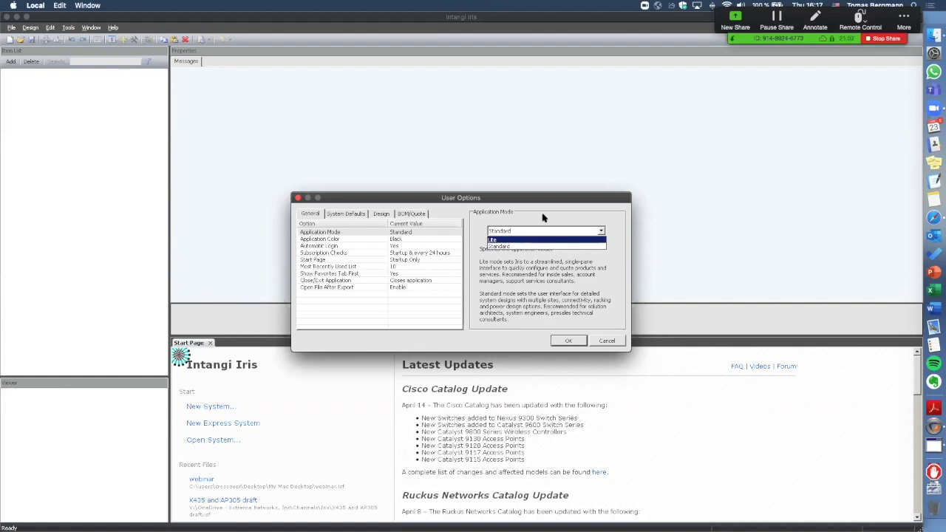
pyautogui.click(543, 217)
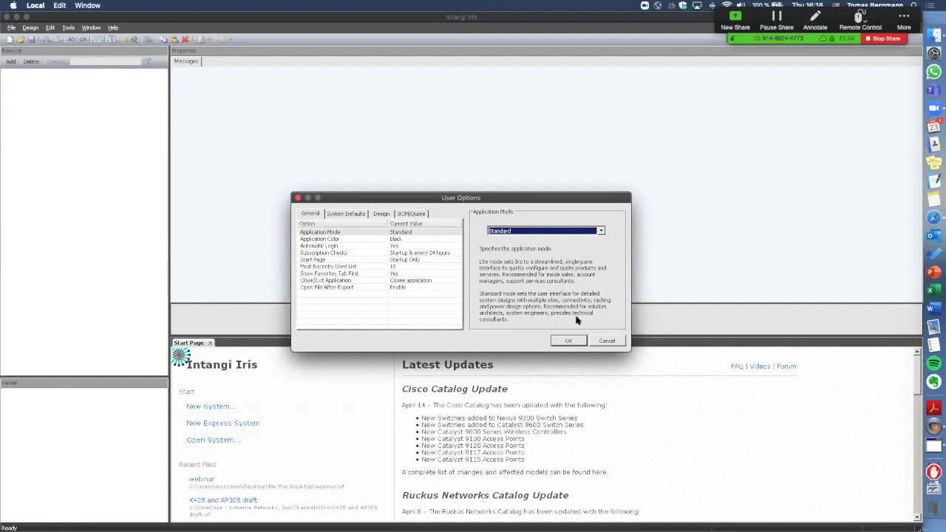
pyautogui.click(610, 341)
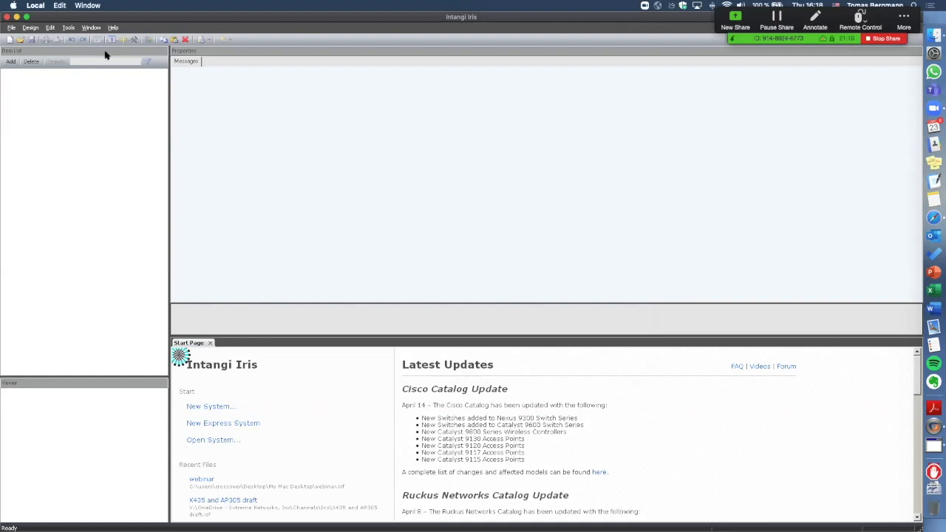
# - Examine the currency exchange rate manager and its form for adding a rate, without entering one
pyautogui.click(68, 28)
pyautogui.click(93, 95)
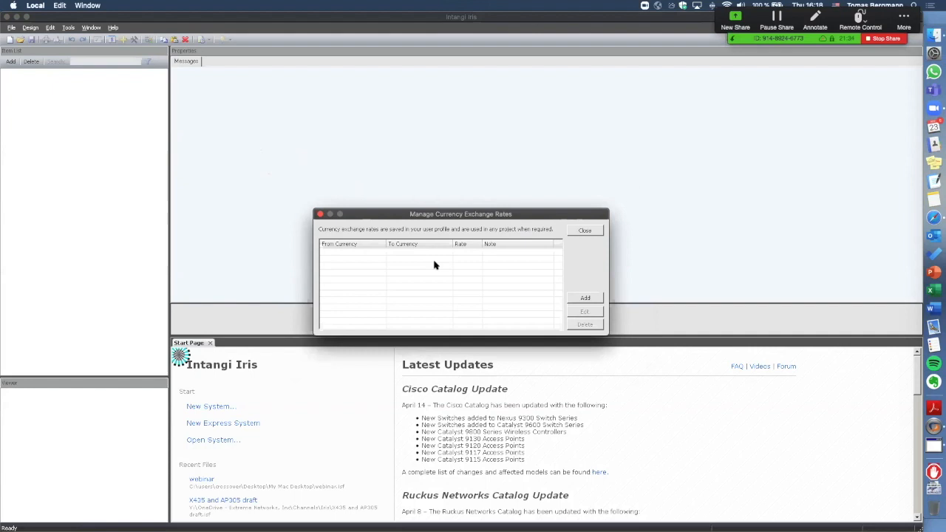
pyautogui.click(585, 297)
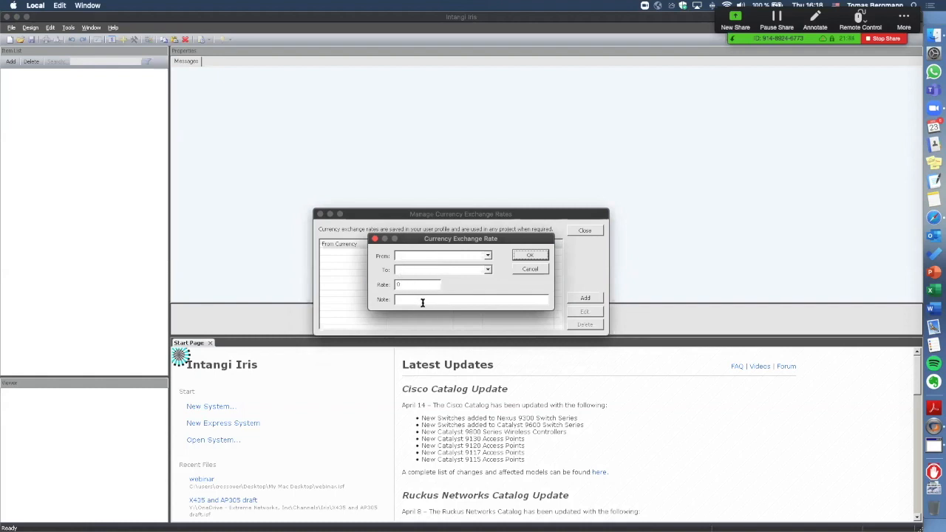
pyautogui.click(530, 271)
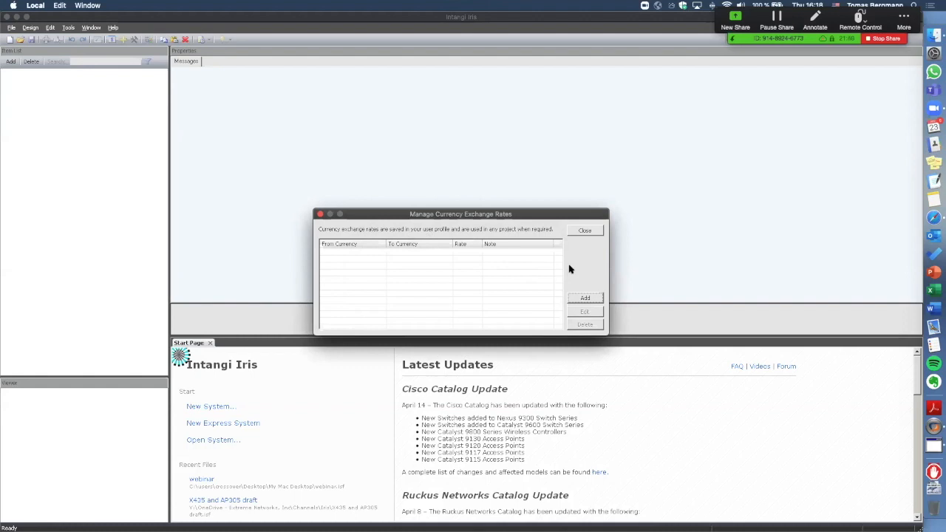
pyautogui.click(597, 232)
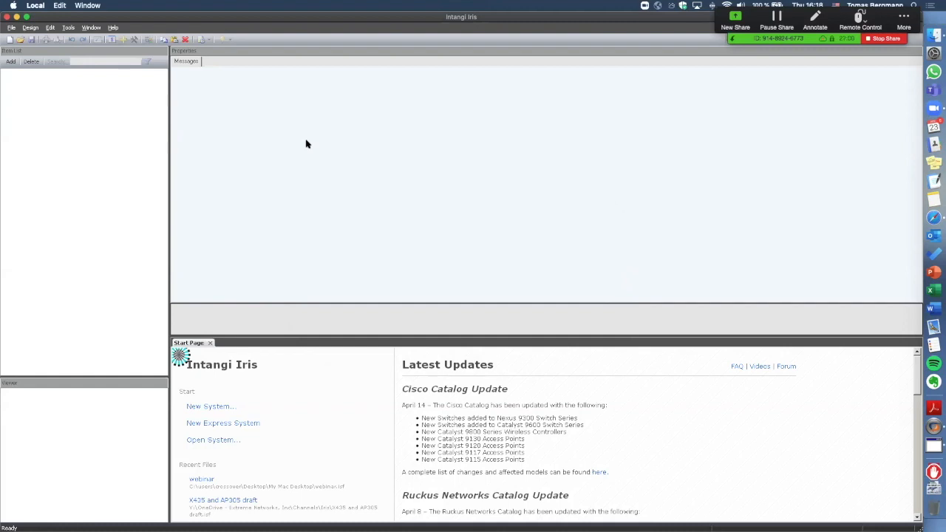
# - Create a new system in Express Mode and look at the favorites in its item catalog
pyautogui.click(10, 28)
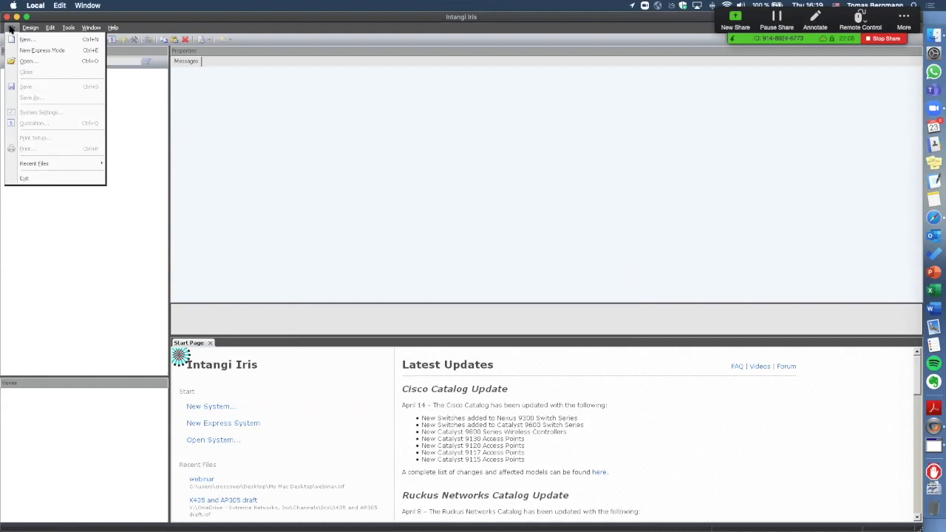
pyautogui.click(47, 52)
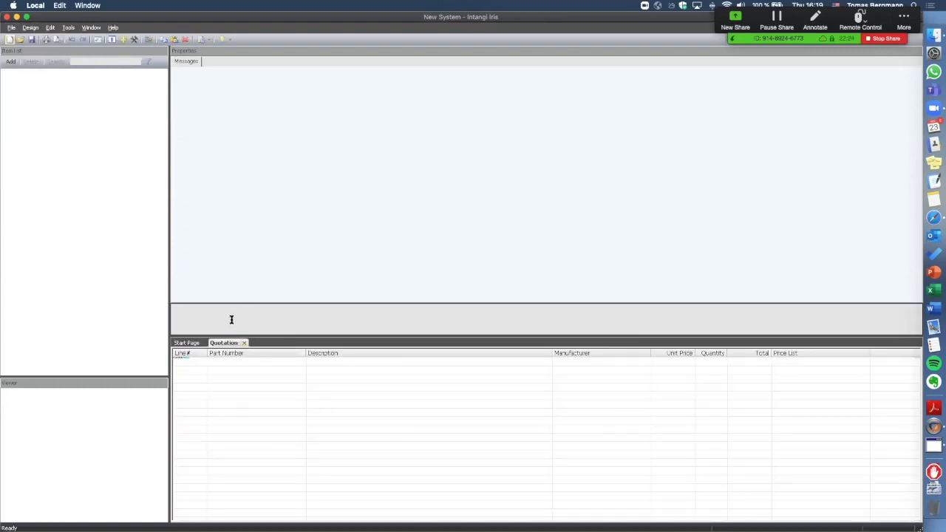
pyautogui.click(12, 62)
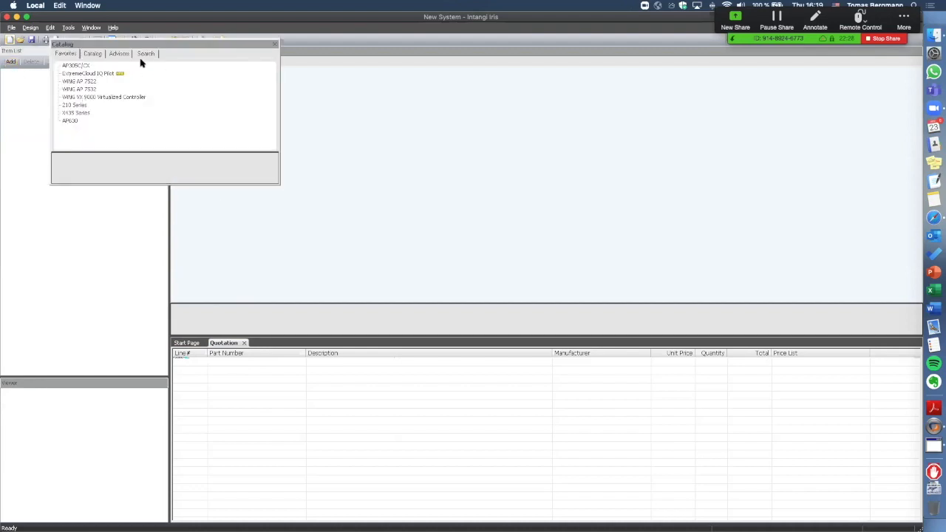
pyautogui.click(274, 44)
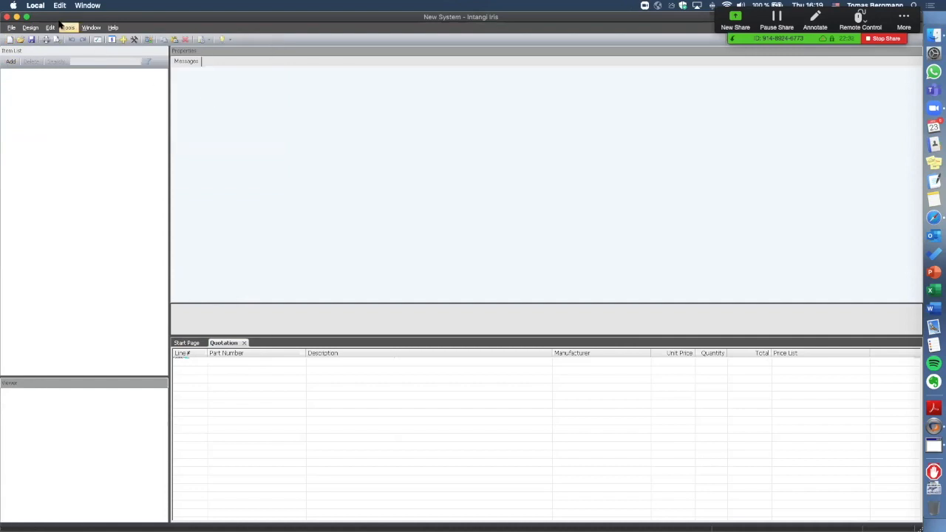
# - Close the new Express Mode system without saving it
pyautogui.click(13, 28)
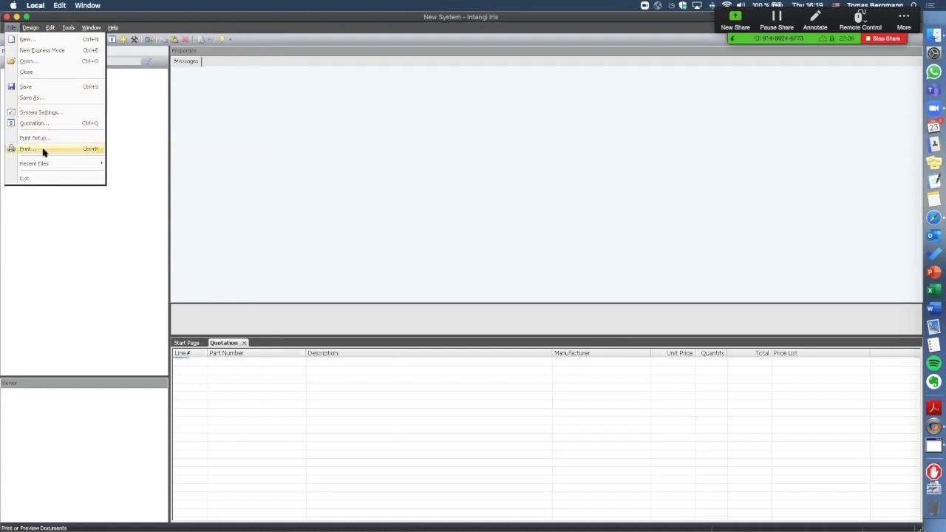
pyautogui.click(36, 74)
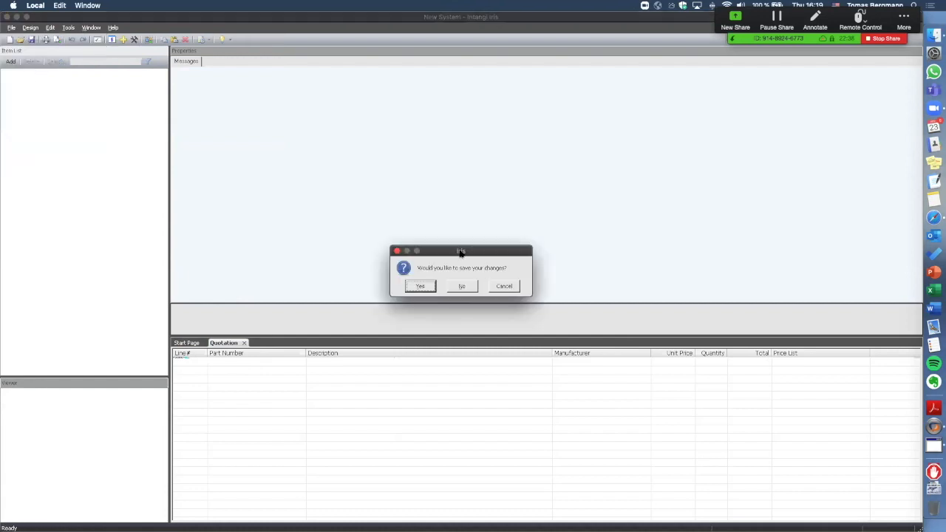
pyautogui.click(473, 287)
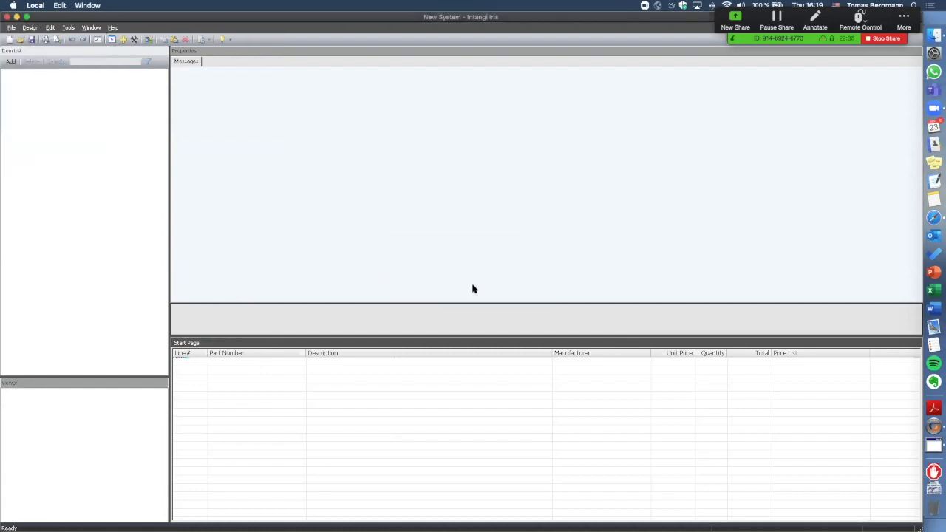
# - Create a new standard system, filling in its label and the description webinar, and accept the remaining system settings
pyautogui.click(10, 28)
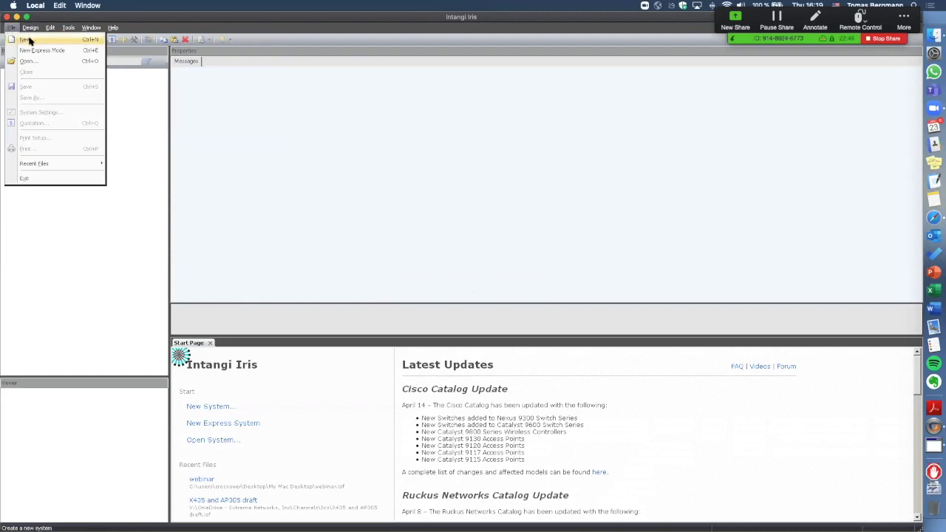
pyautogui.click(30, 41)
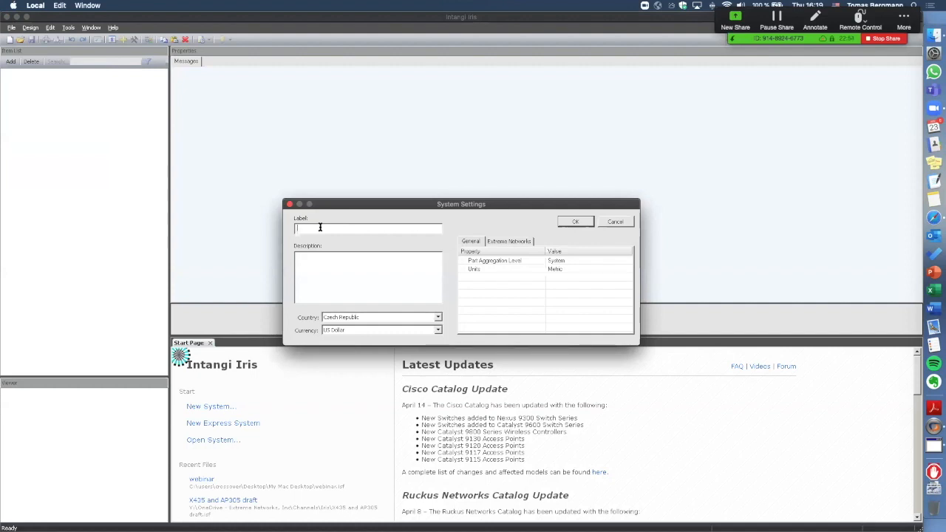
pyautogui.write('ebi')
pyautogui.click(310, 257)
pyautogui.write('webinar')
pyautogui.click(514, 244)
pyautogui.click(471, 241)
pyautogui.click(577, 222)
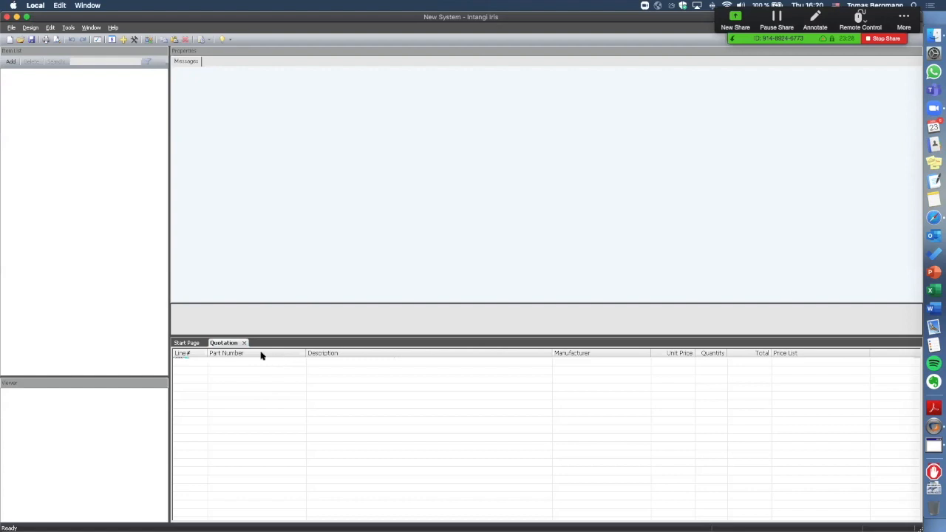
# - Add an AP305C/CX access point from the Extreme Networks ExtremeMobility catalog, under ExtremeCloud IQ WiFi 6 APs
pyautogui.click(11, 62)
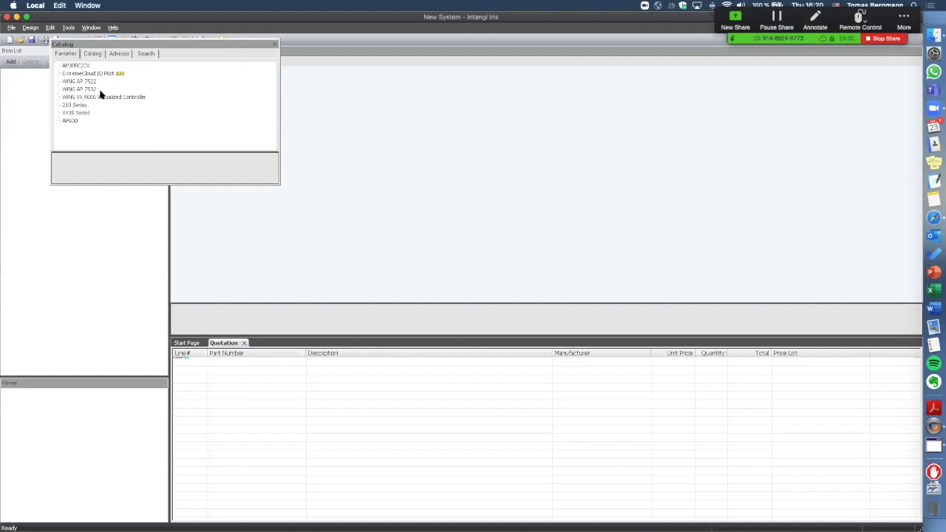
pyautogui.click(94, 54)
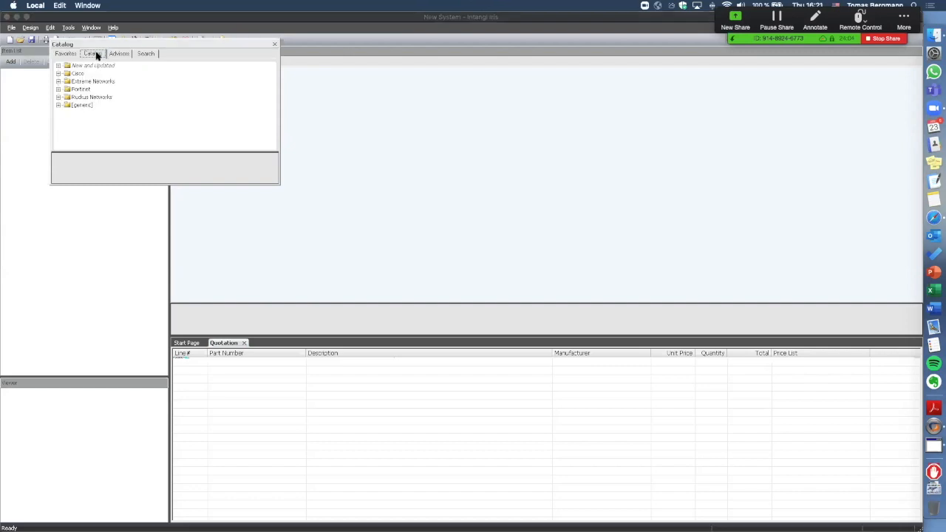
pyautogui.click(58, 82)
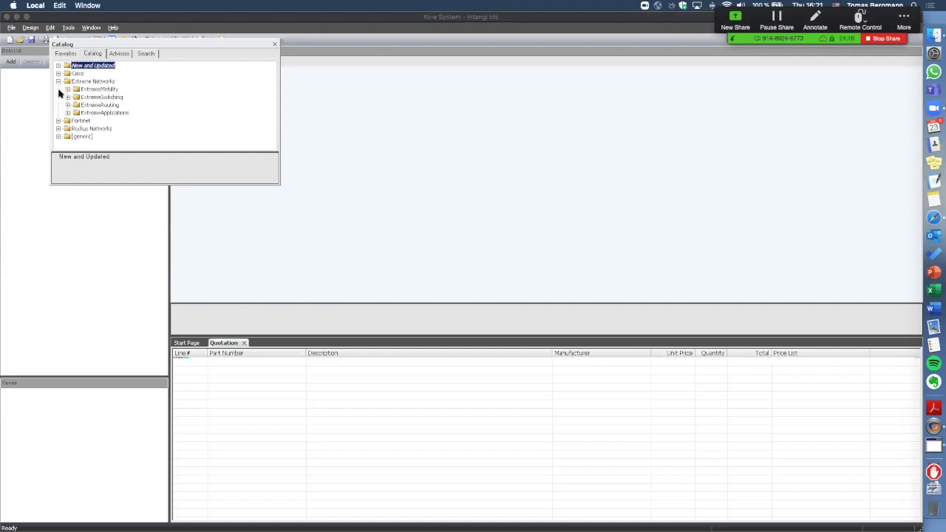
pyautogui.click(67, 89)
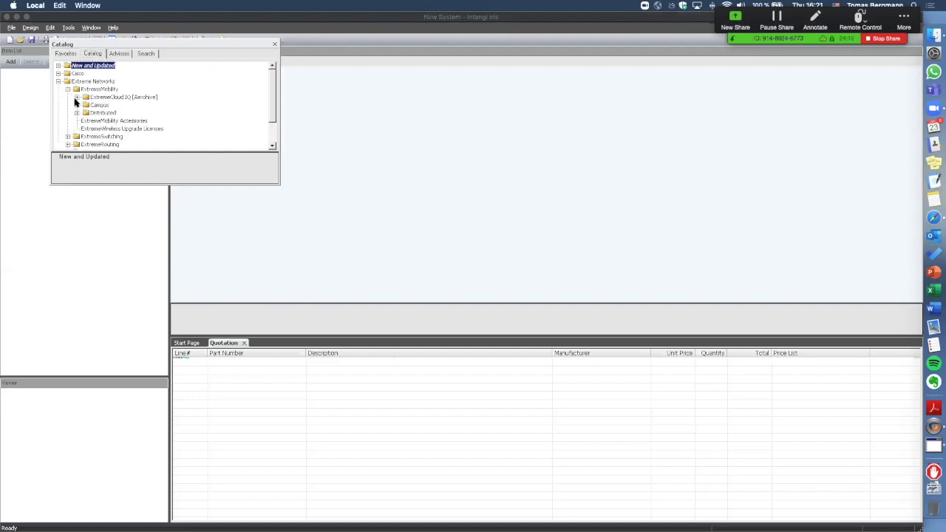
pyautogui.click(77, 98)
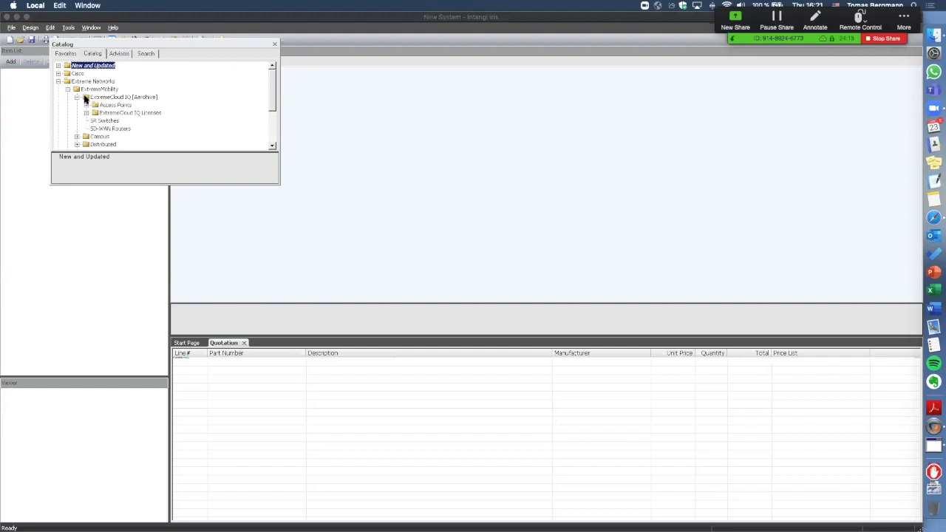
pyautogui.click(87, 105)
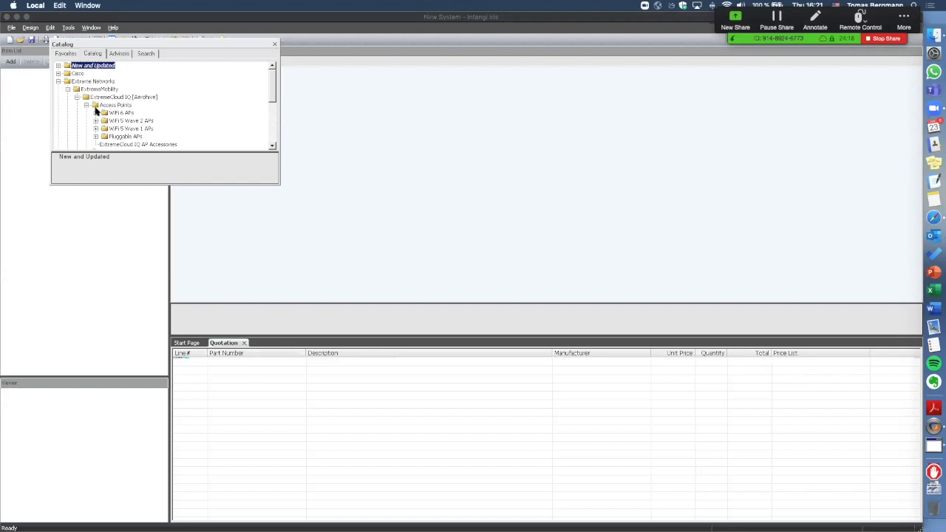
pyautogui.click(95, 112)
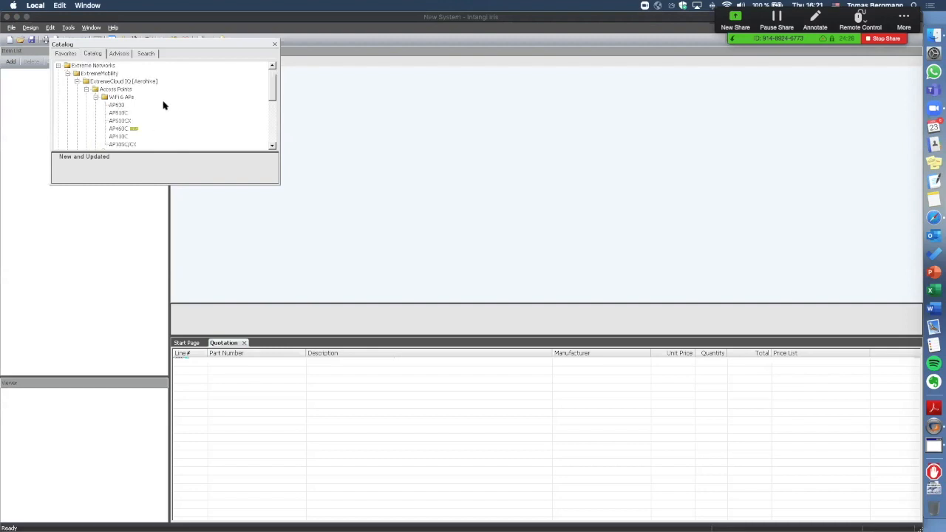
pyautogui.scroll(-3, 162, 104)
pyautogui.click(122, 105)
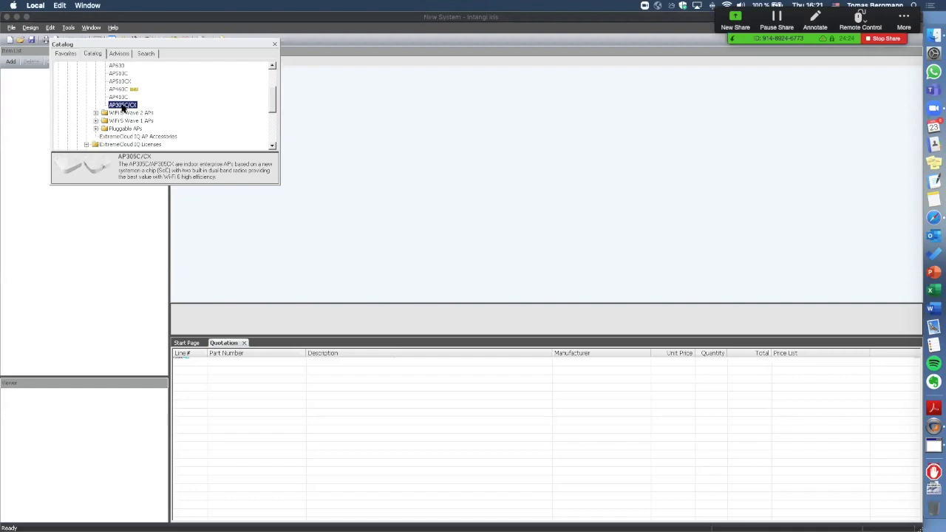
pyautogui.doubleClick(121, 106)
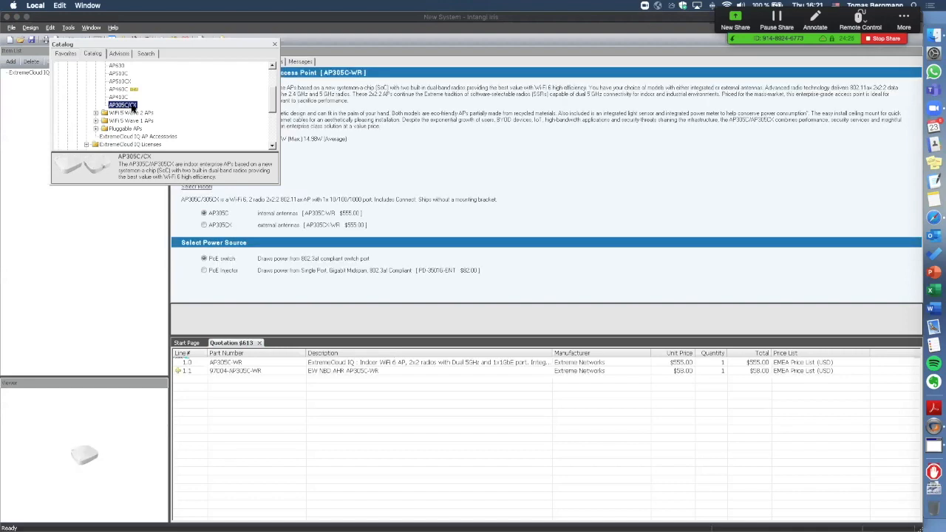
pyautogui.click(274, 45)
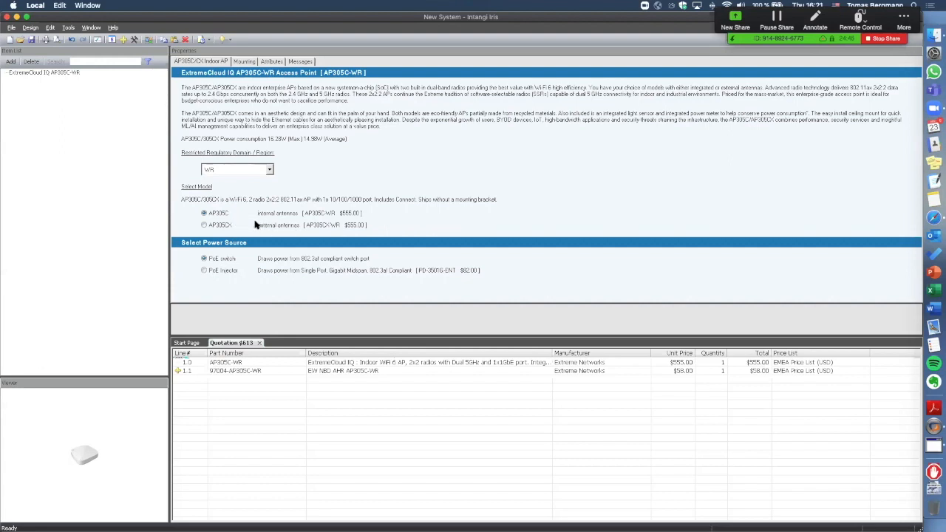
# - Set the access point's power source to PoE Injector and look over its power cord and mounting options
pyautogui.click(204, 272)
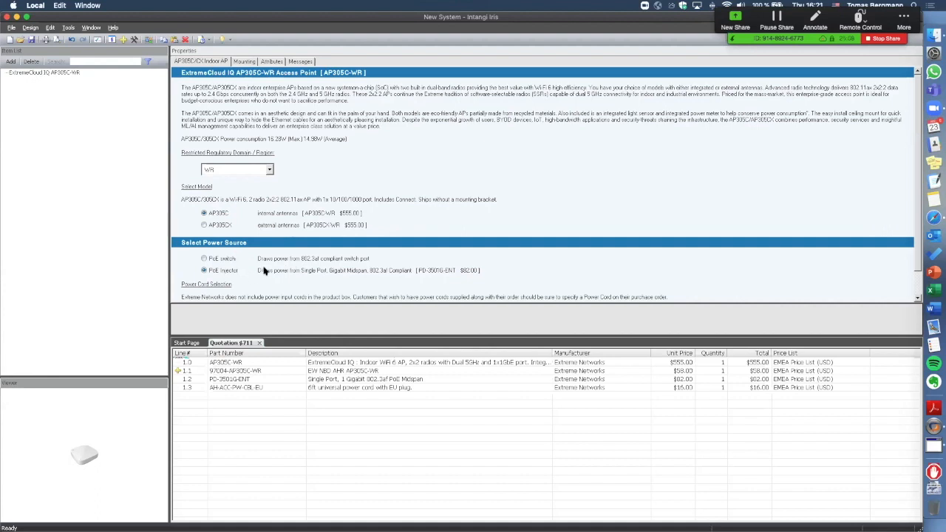
pyautogui.scroll(-2, 266, 270)
pyautogui.scroll(-2, 399, 257)
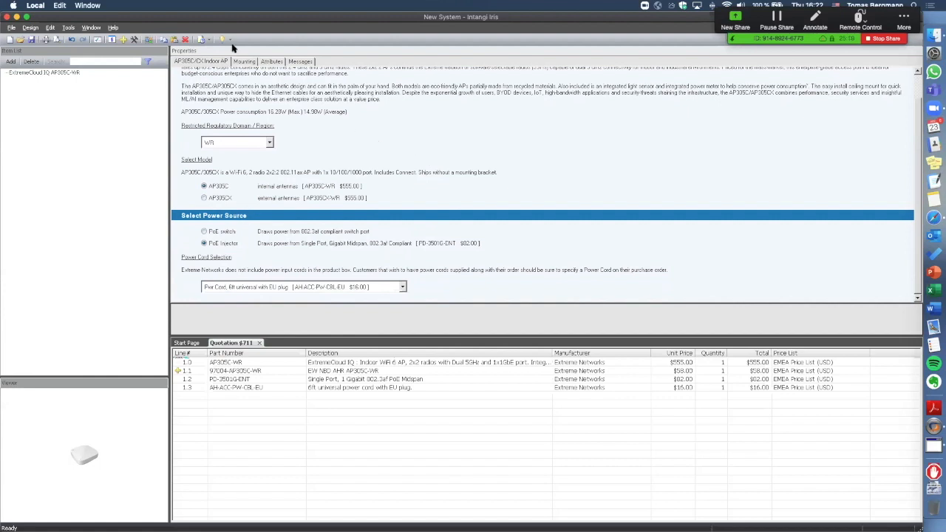
pyautogui.click(246, 62)
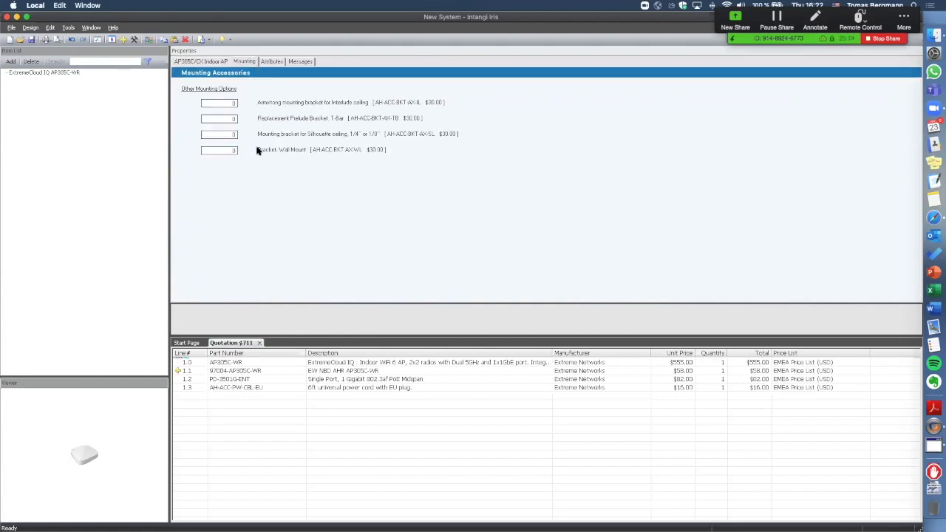
# - Set the access point's Quantity Multiplier attribute to 3
pyautogui.click(272, 62)
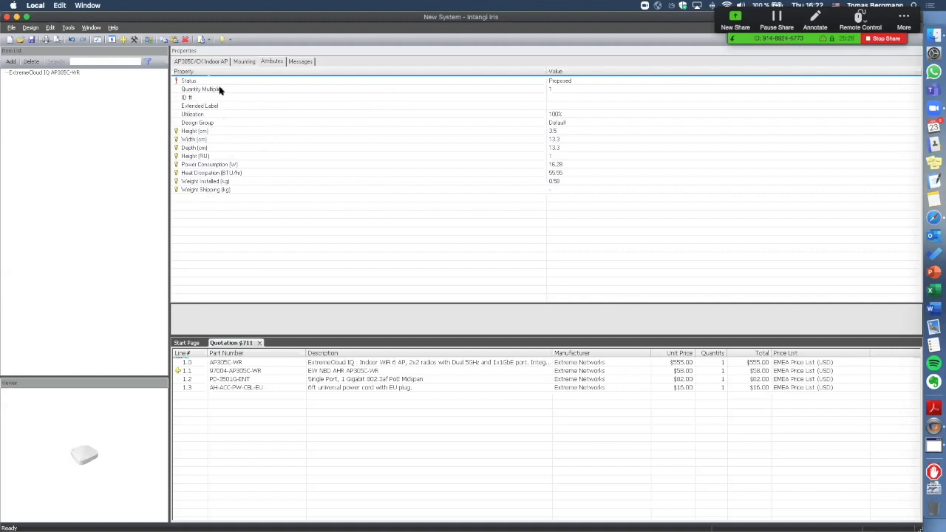
pyautogui.click(555, 89)
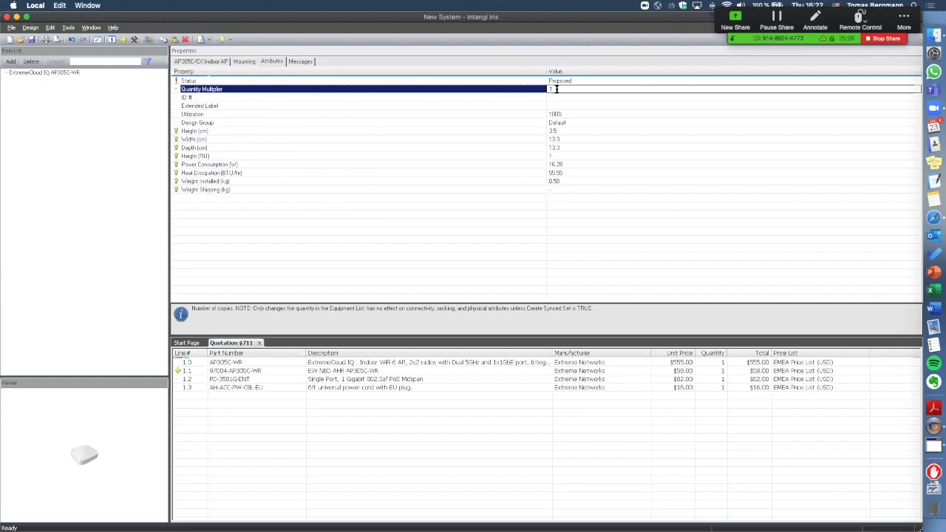
pyautogui.click(556, 88)
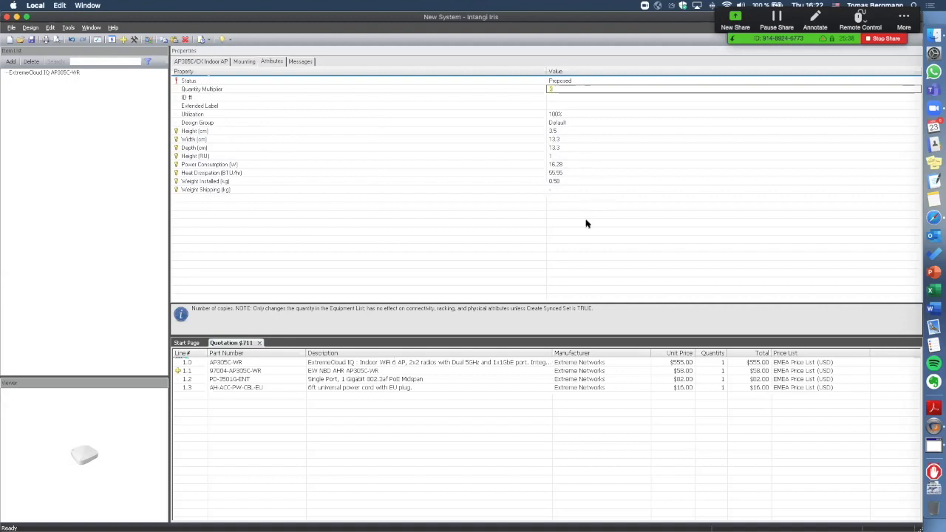
pyautogui.press('Return')
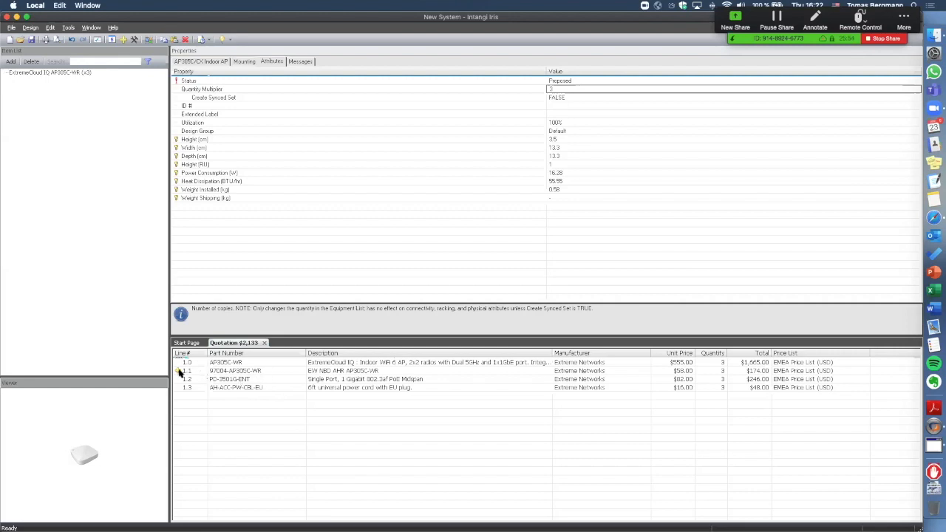
# - Change the access point's maintenance service in the add-on parts to EW TAC for 1 year
pyautogui.click(205, 373)
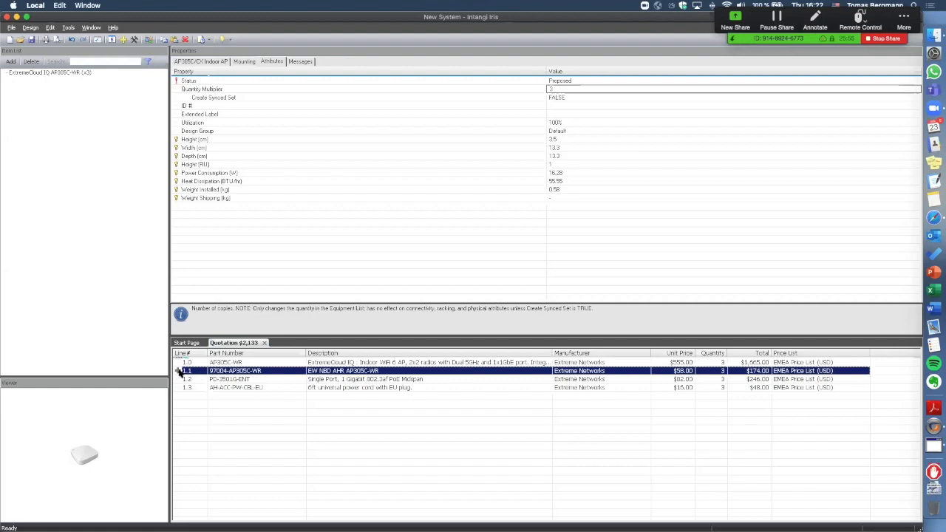
pyautogui.click(179, 371)
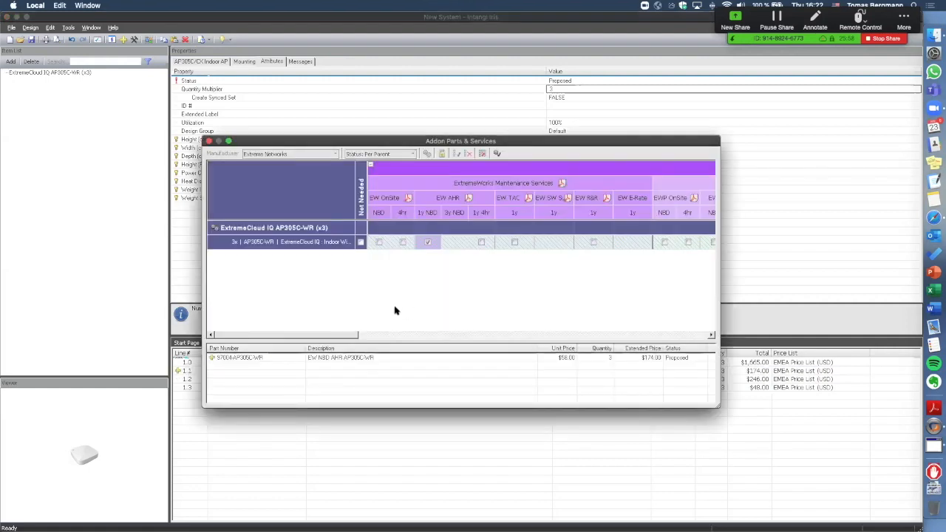
pyautogui.moveTo(361, 335); pyautogui.dragTo(318, 358)
pyautogui.click(515, 242)
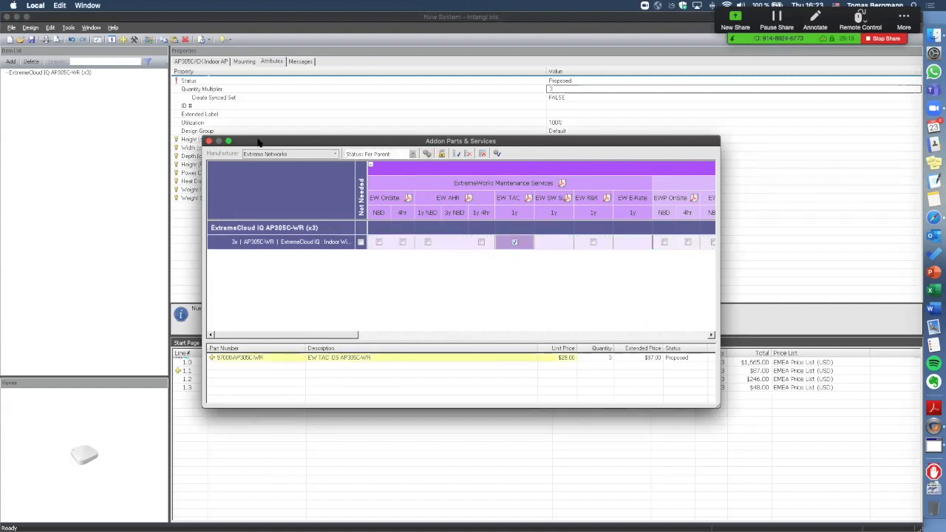
pyautogui.click(209, 141)
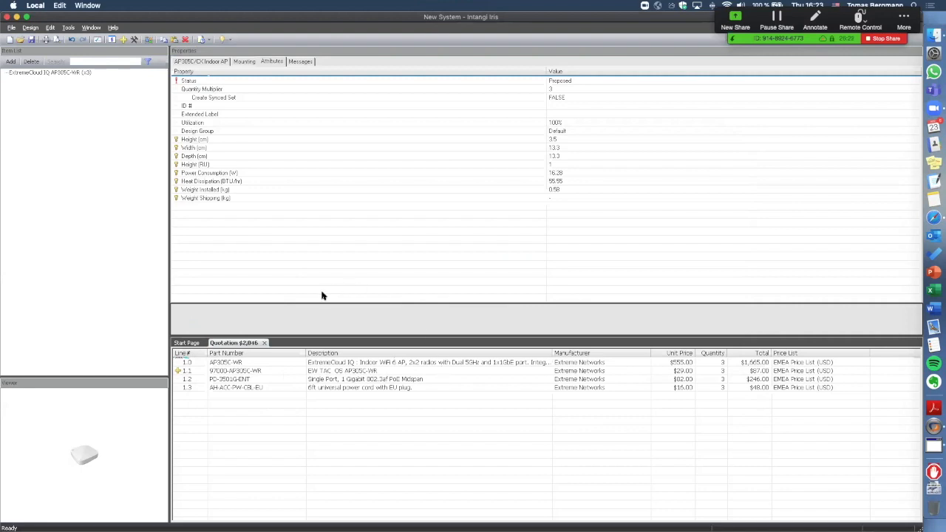
# - Add ExtremeCloud IQ Pilot from the license catalog with 5 devices on the one-year ExtremeWorks SaaS subscription
pyautogui.click(11, 62)
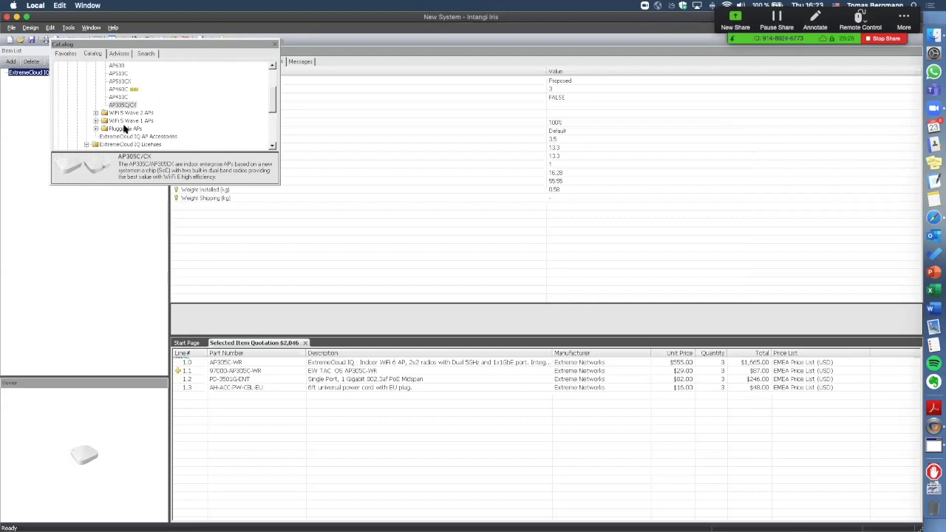
pyautogui.click(148, 144)
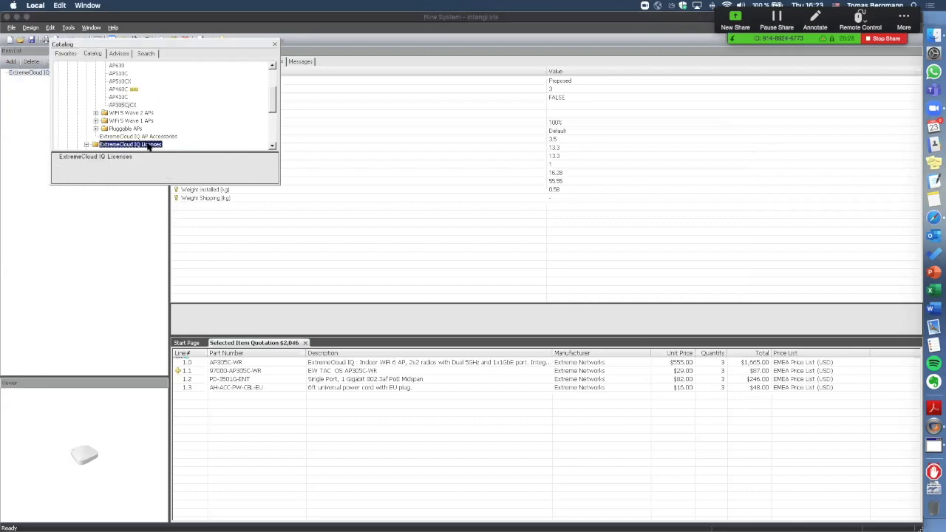
pyautogui.scroll(-2, 177, 130)
pyautogui.click(85, 97)
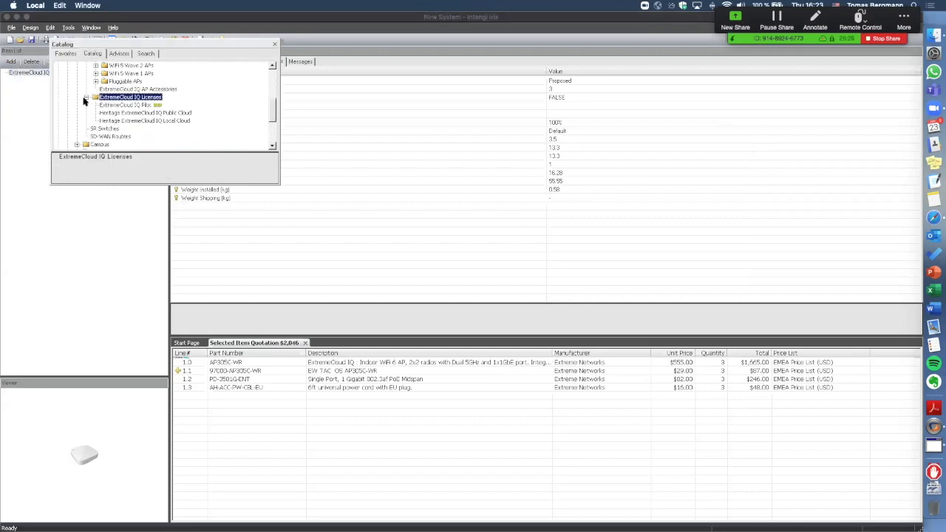
pyautogui.click(135, 106)
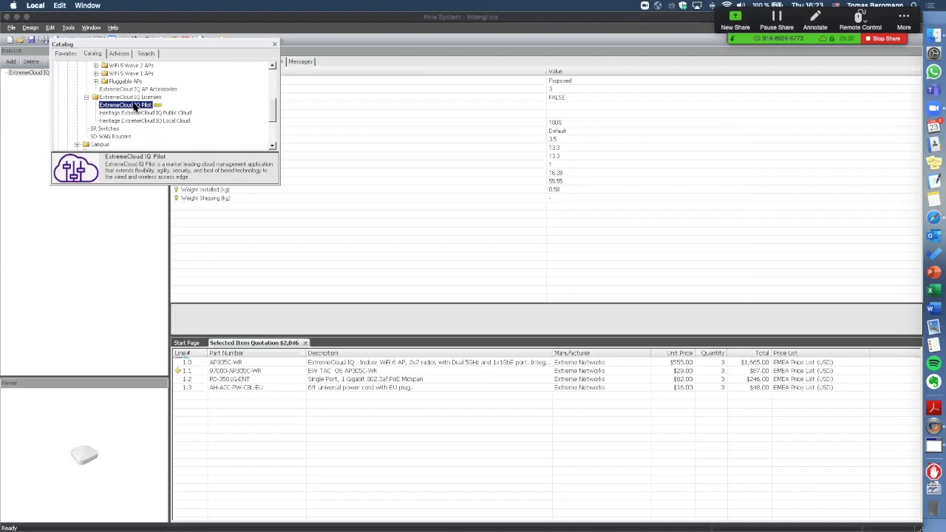
pyautogui.doubleClick(135, 105)
pyautogui.click(274, 44)
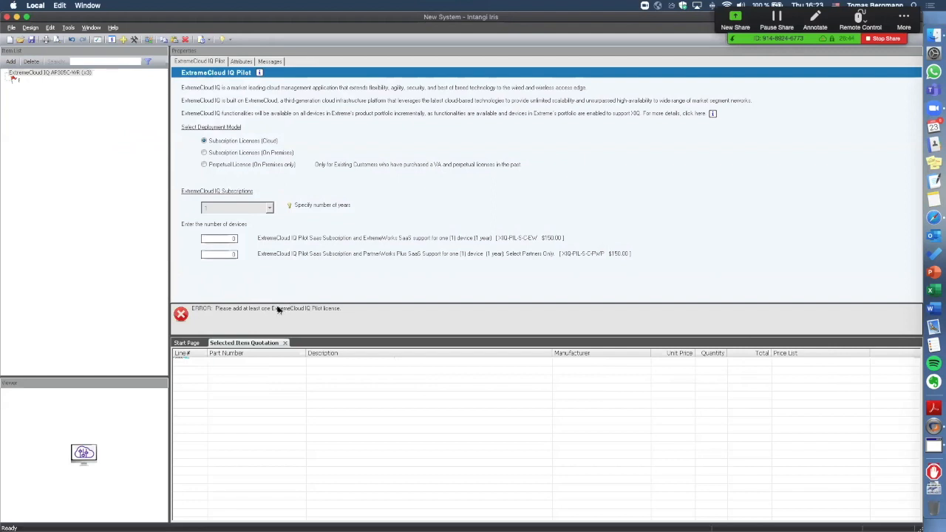
pyautogui.click(231, 238)
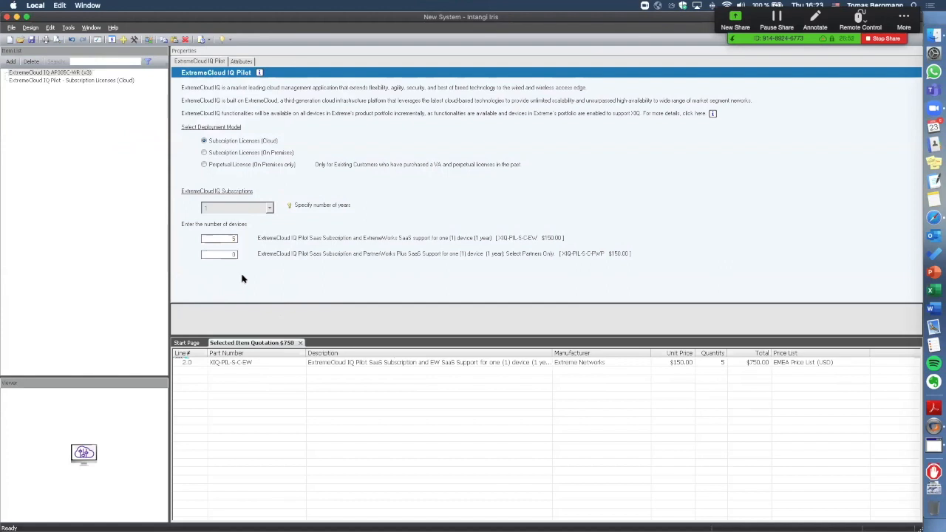
# - Review both items in the item list, the composite quotation and its available export formats, without exporting
pyautogui.click(66, 81)
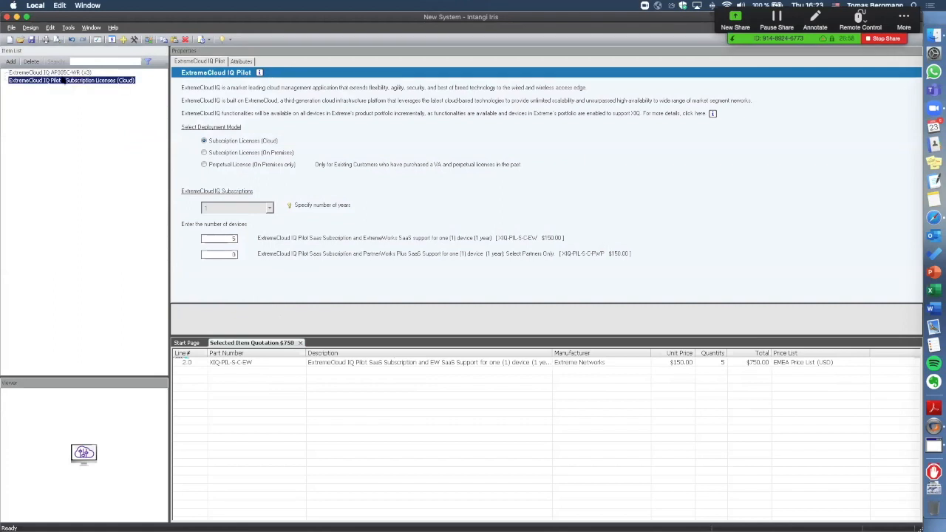
pyautogui.click(62, 73)
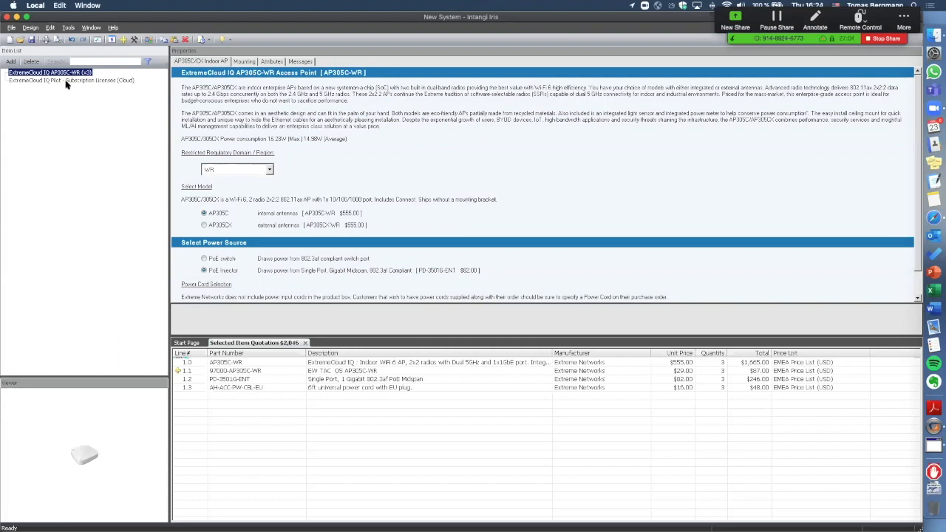
pyautogui.click(113, 40)
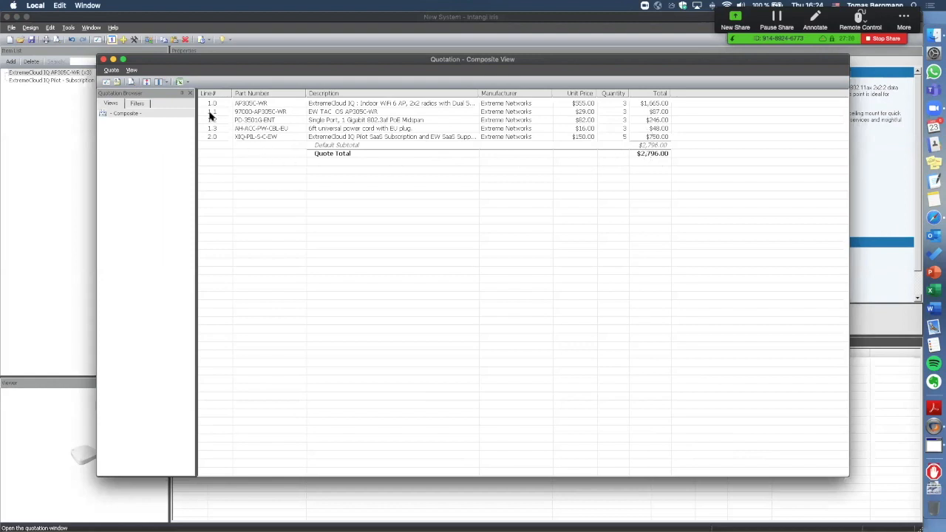
pyautogui.click(186, 82)
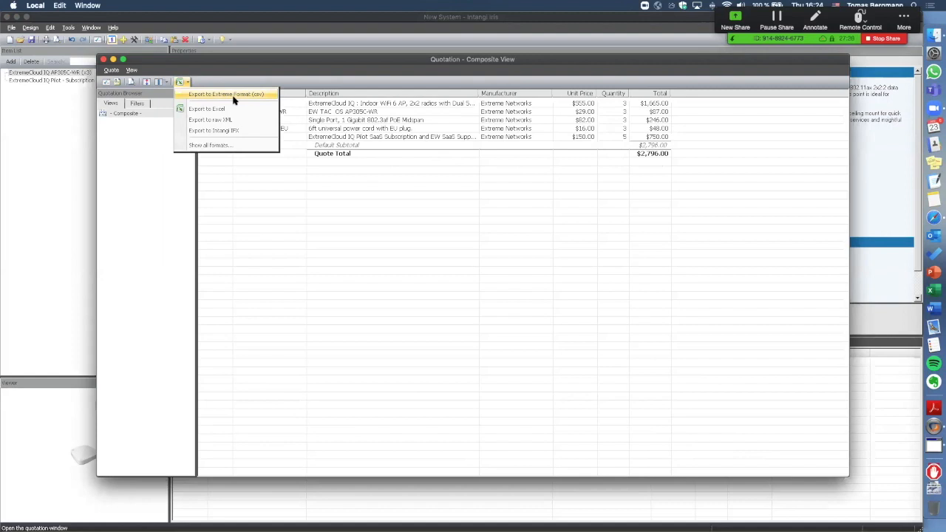
pyautogui.click(265, 70)
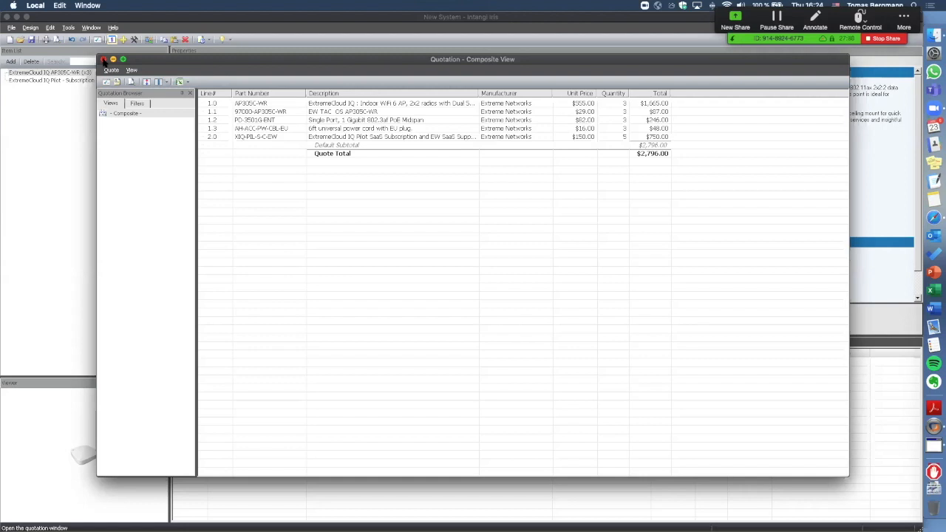
# - Close the composite quotation and rename the Default design group to HQ
pyautogui.click(104, 59)
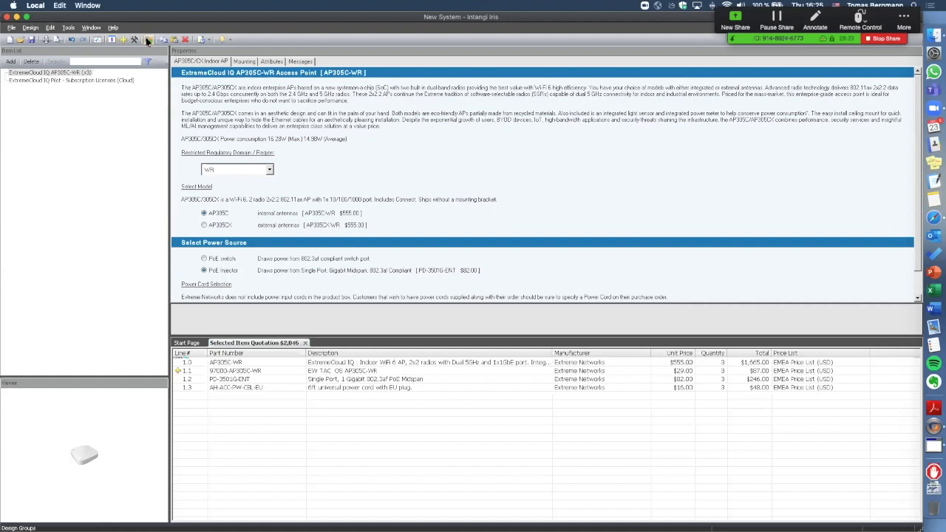
pyautogui.click(147, 40)
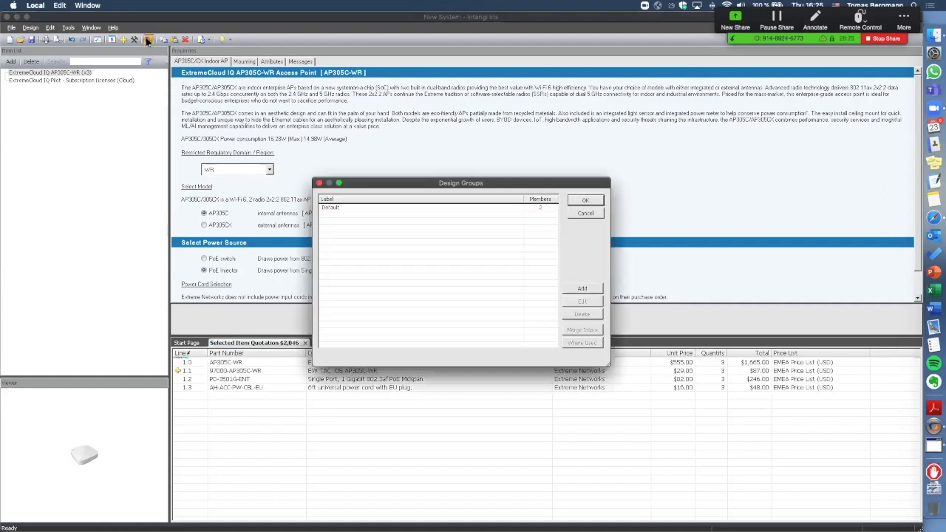
pyautogui.click(334, 209)
pyautogui.click(581, 302)
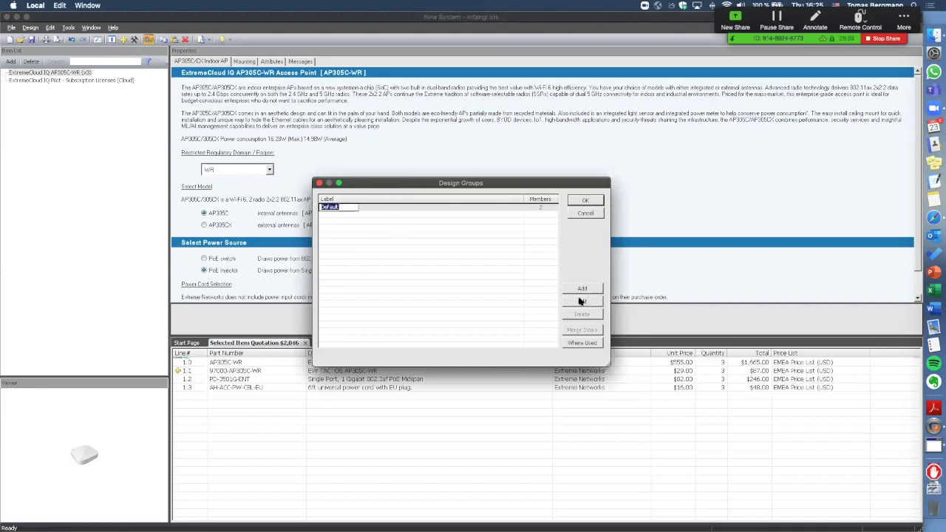
pyautogui.write('HQ')
# - Add the design groups Shop1 and Shop2, apply the groups and expand HQ in the item list
pyautogui.click(581, 289)
pyautogui.write('Shop1')
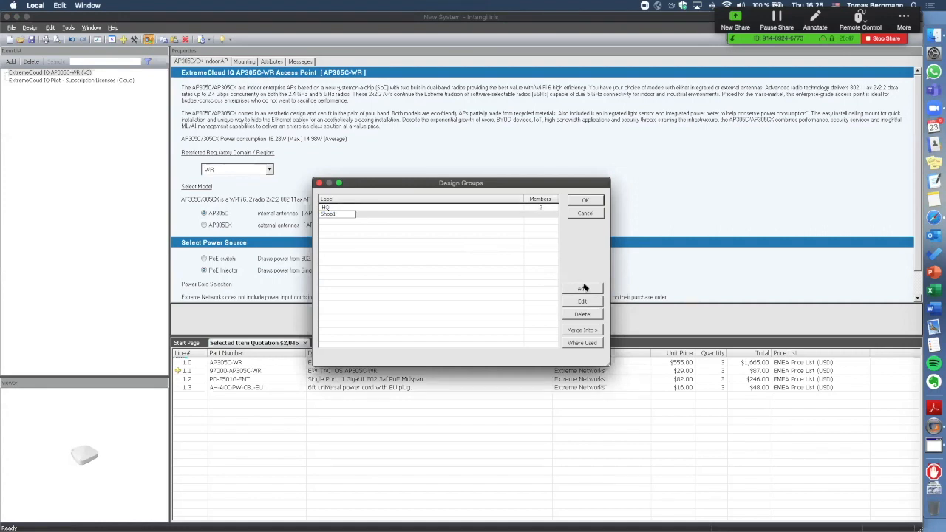
pyautogui.click(582, 288)
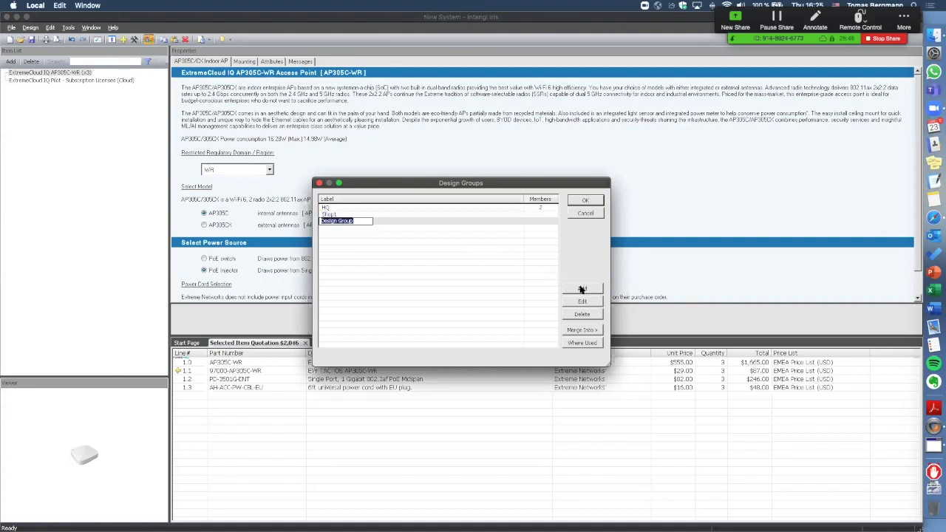
pyautogui.write('Shop2')
pyautogui.click(585, 202)
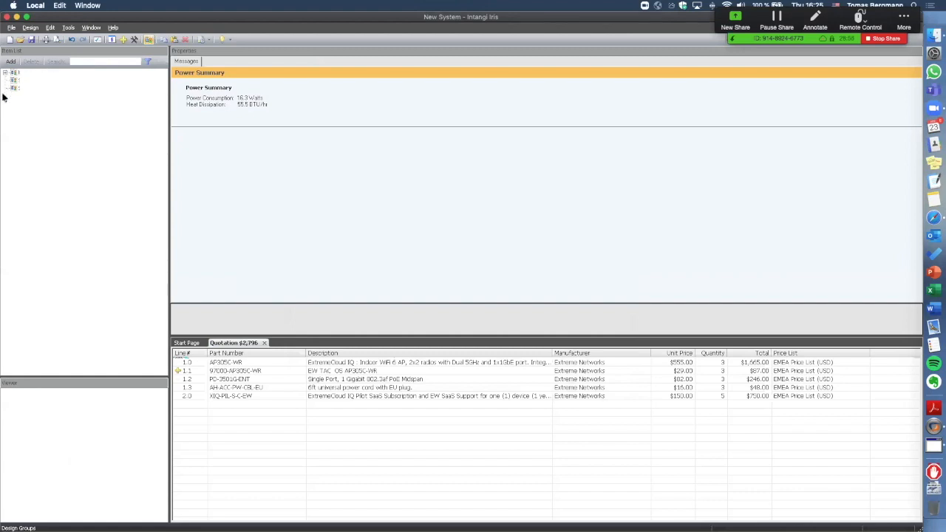
pyautogui.click(5, 73)
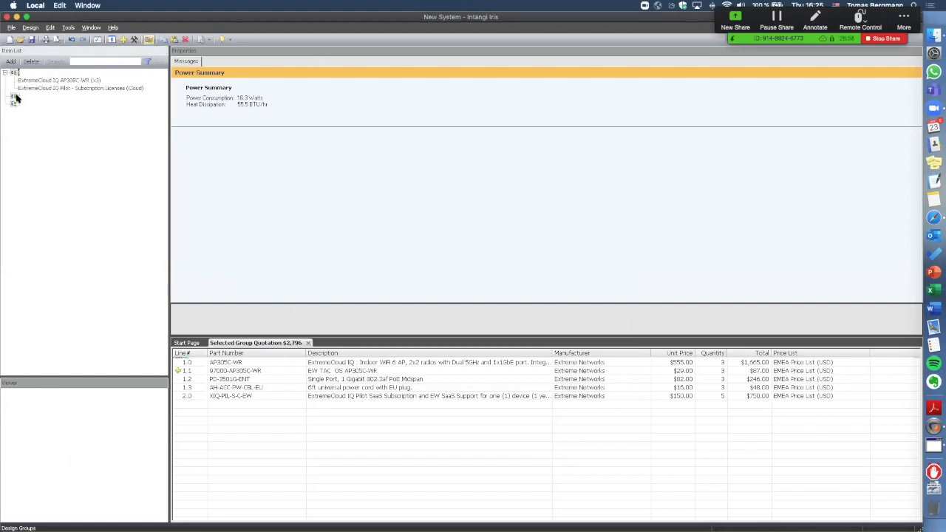
# - Search the catalog for 7532 and add the WiNG AP 7532 access point to the Shop1 group
pyautogui.click(16, 97)
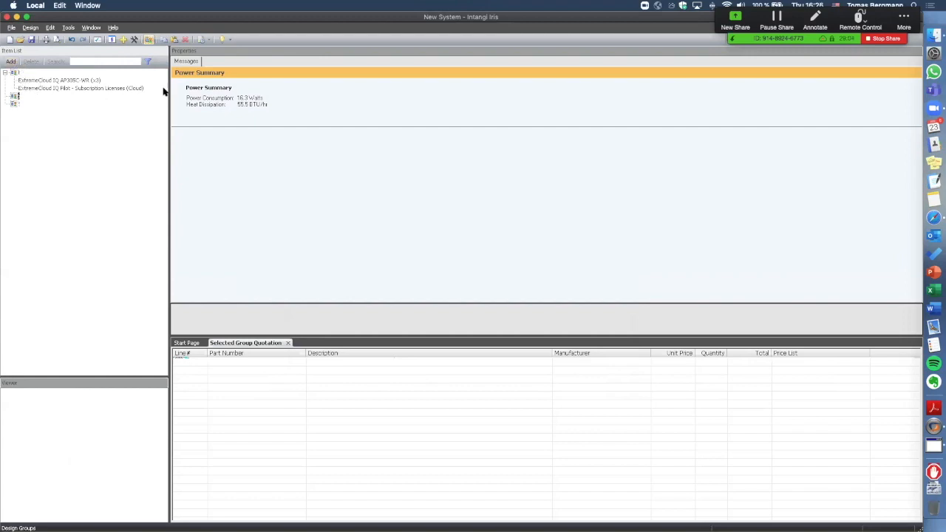
pyautogui.moveTo(169, 91)
pyautogui.mouseDown()
pyautogui.moveTo(224, 90)
pyautogui.moveTo(163, 90)
pyautogui.mouseUp()
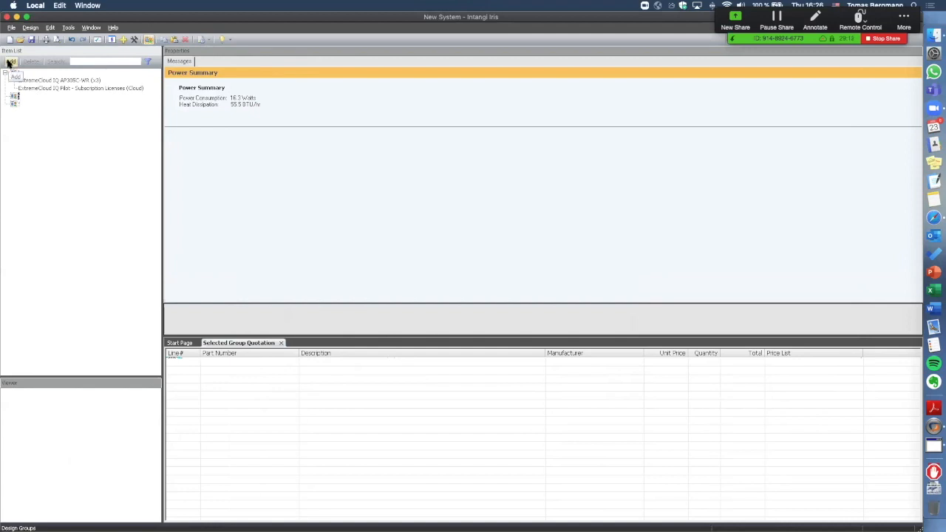
pyautogui.click(10, 62)
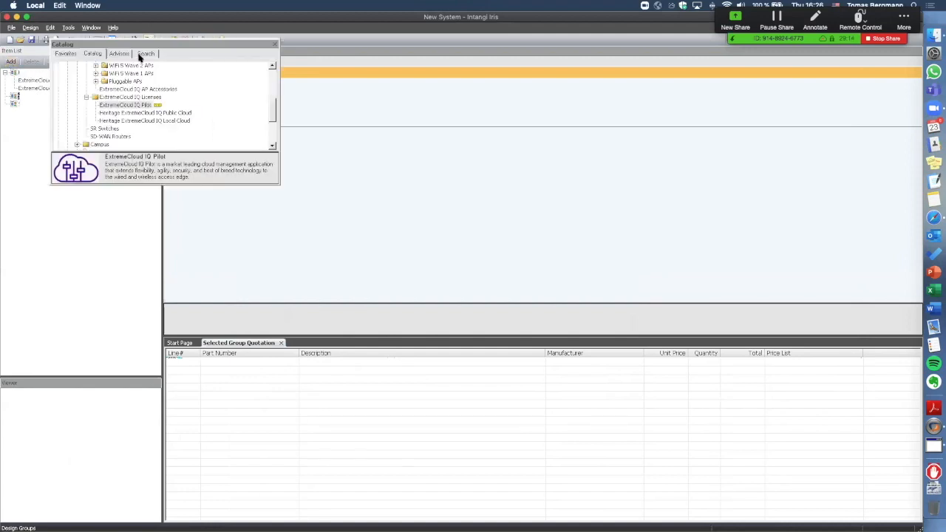
pyautogui.click(147, 54)
pyautogui.click(122, 66)
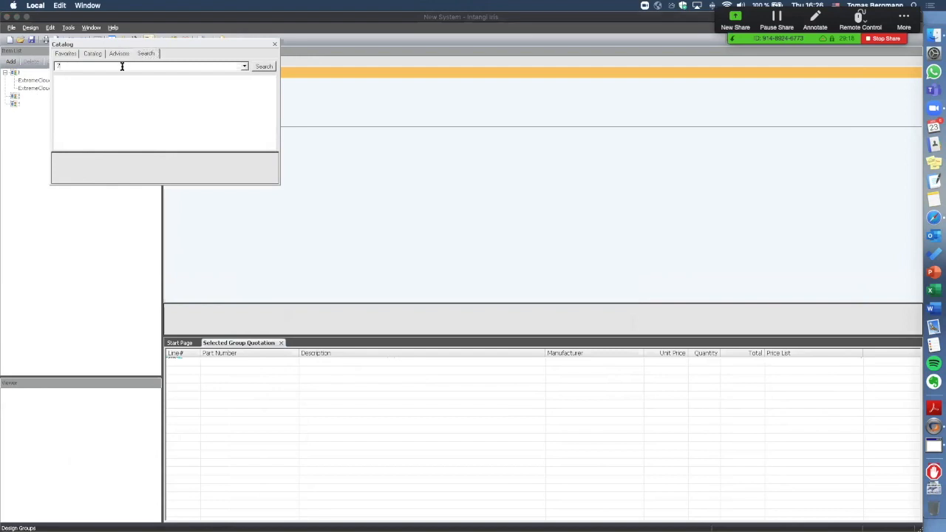
pyautogui.click(264, 67)
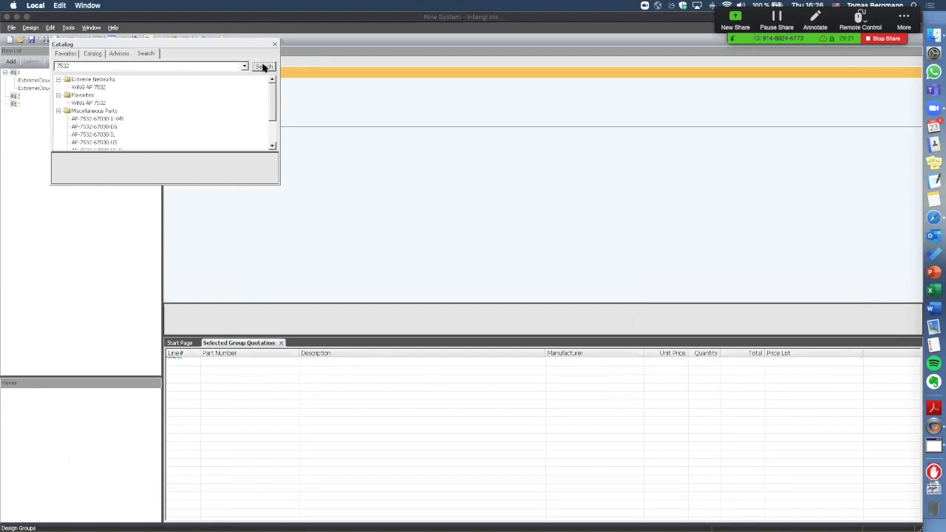
pyautogui.click(87, 88)
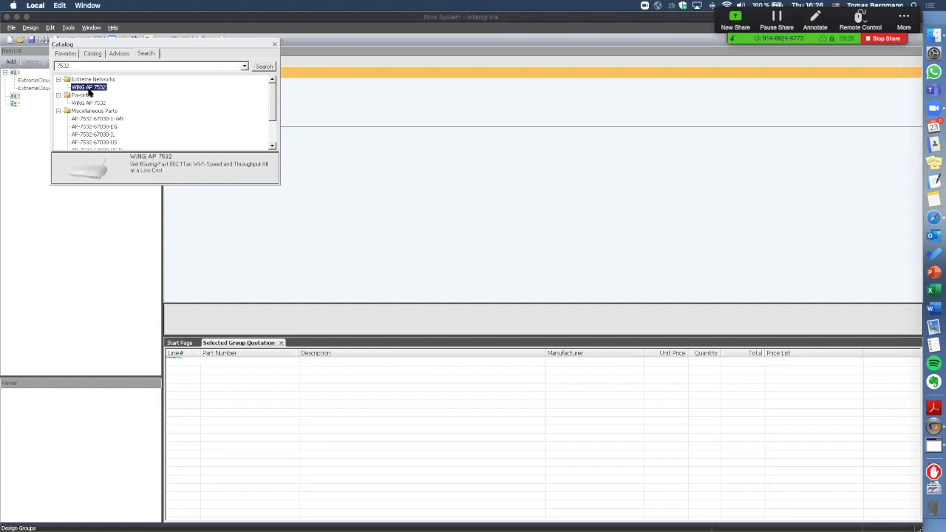
pyautogui.doubleClick(90, 91)
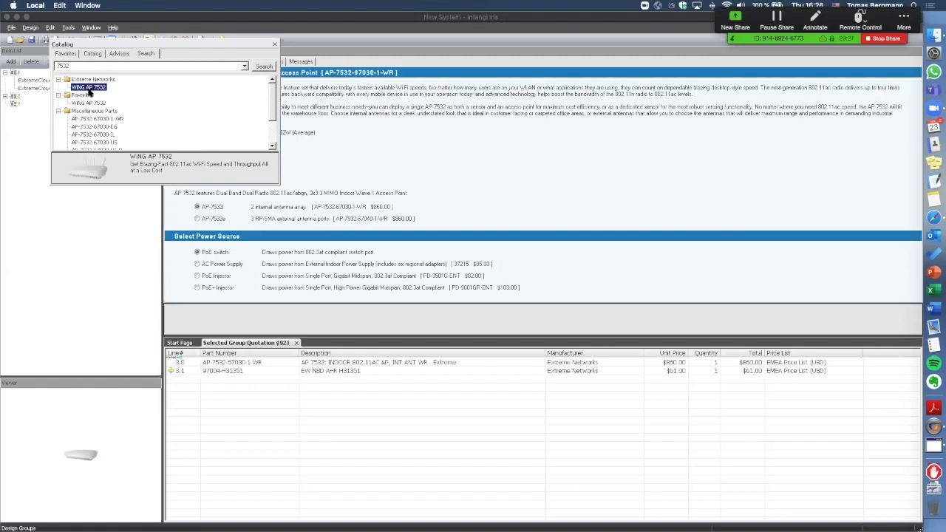
pyautogui.click(275, 47)
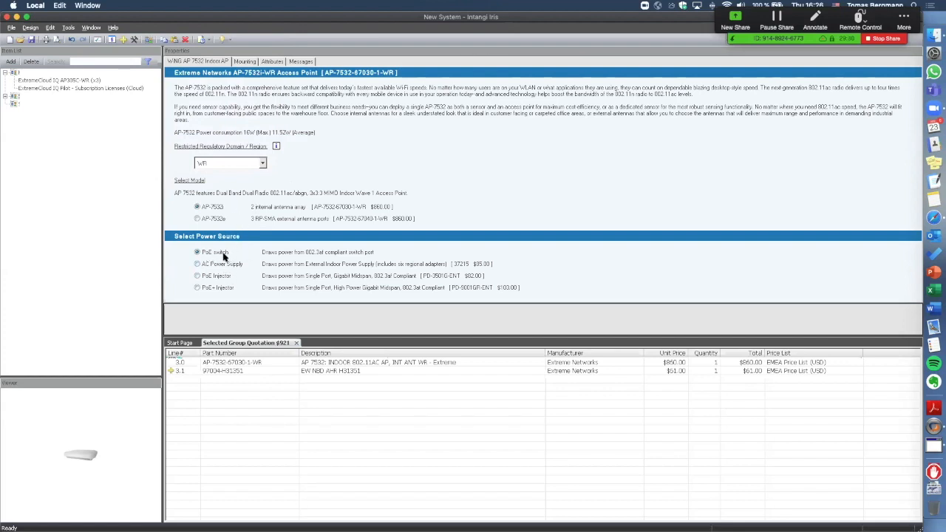
# - Set the AP 7532 access point's Quantity Multiplier attribute to 5
pyautogui.click(270, 62)
pyautogui.click(548, 88)
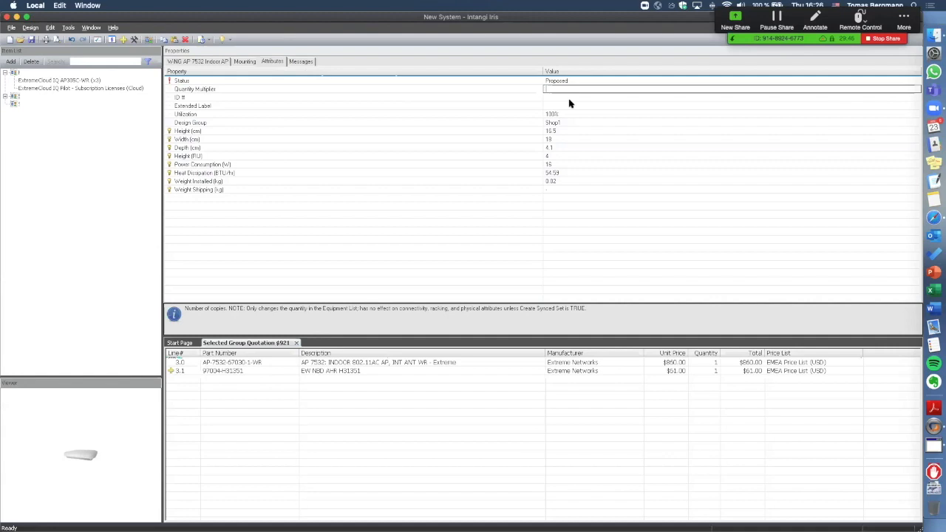
pyautogui.write('5')
pyautogui.press('Return')
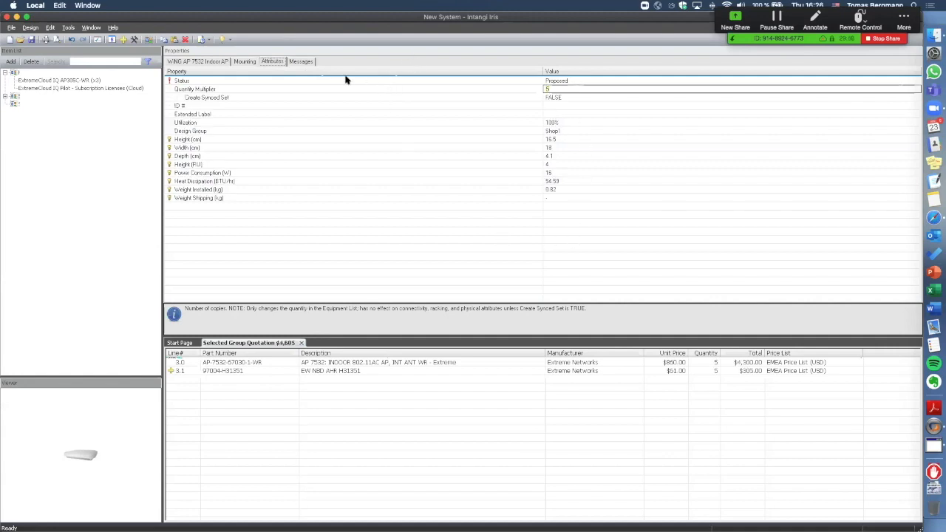
# - Add a 210 Series switch from the catalog favorites to the Shop1 group and choose model 210-24p-GE2
pyautogui.click(16, 99)
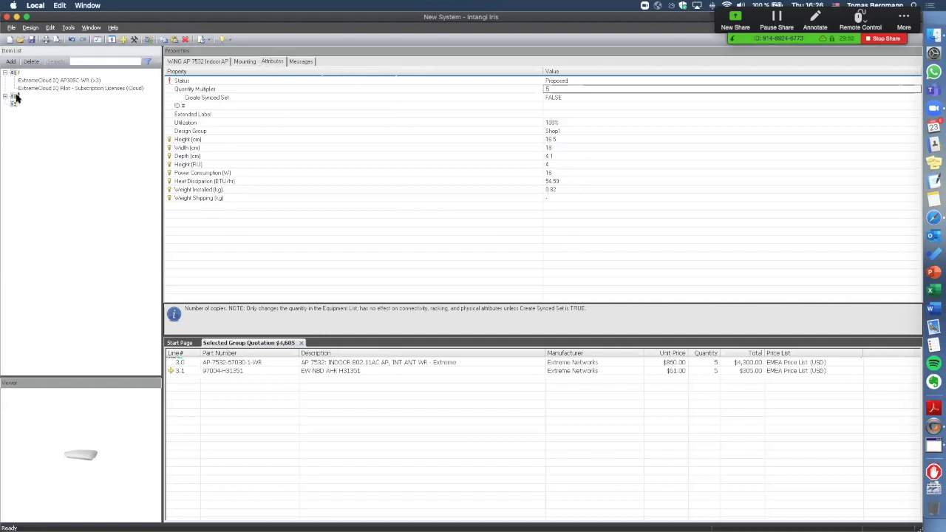
pyautogui.click(11, 61)
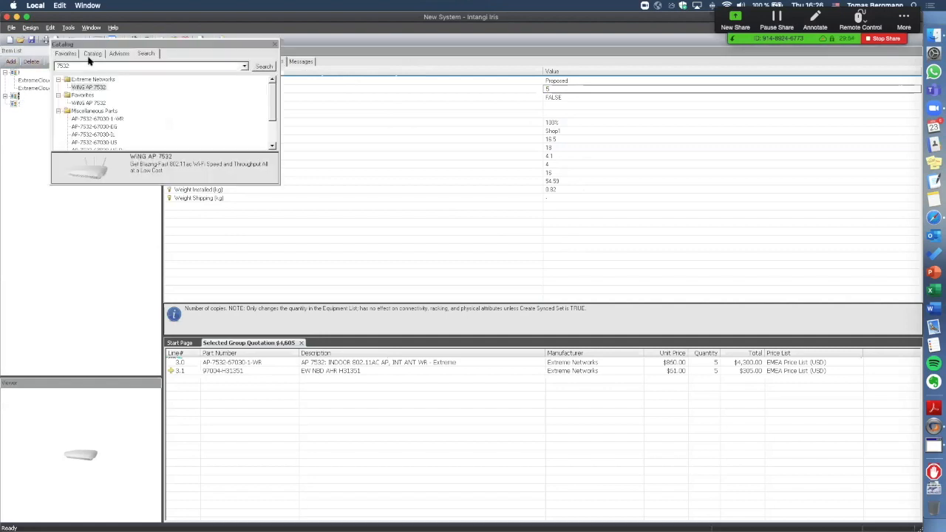
pyautogui.click(66, 54)
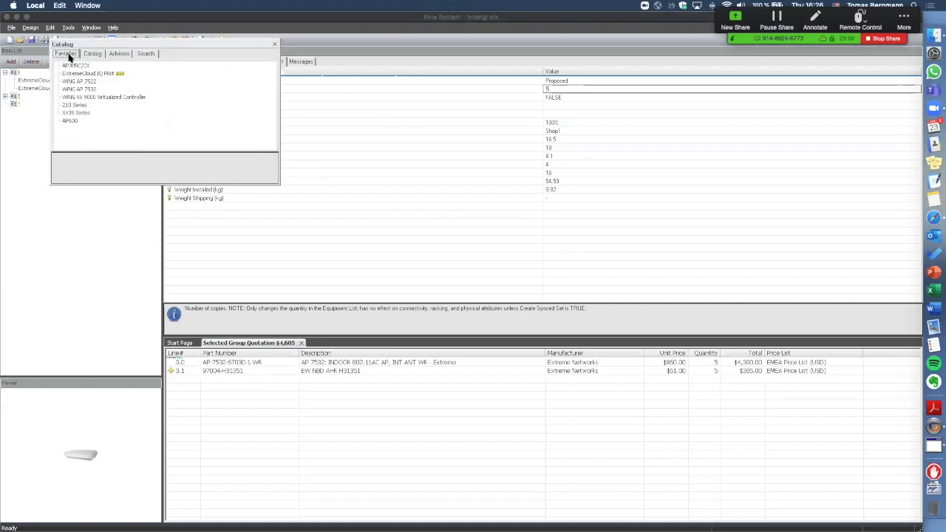
pyautogui.click(78, 106)
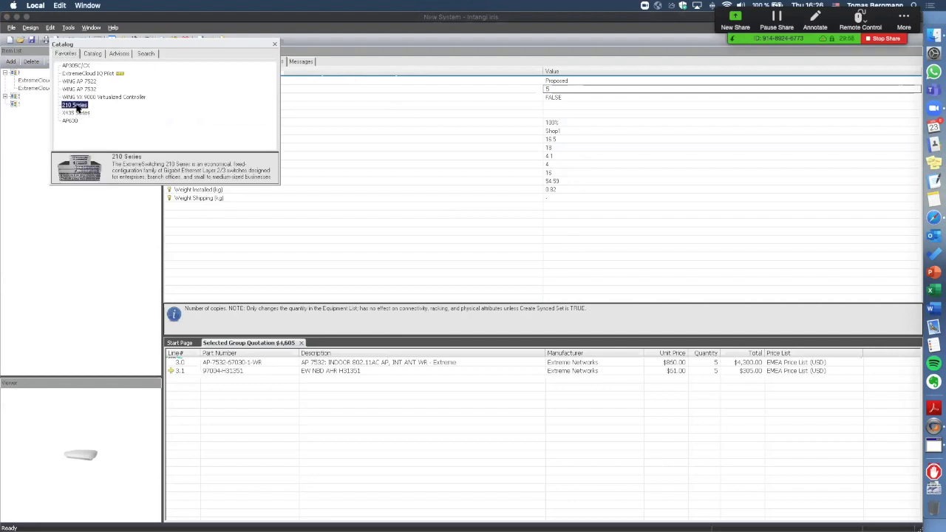
pyautogui.doubleClick(78, 107)
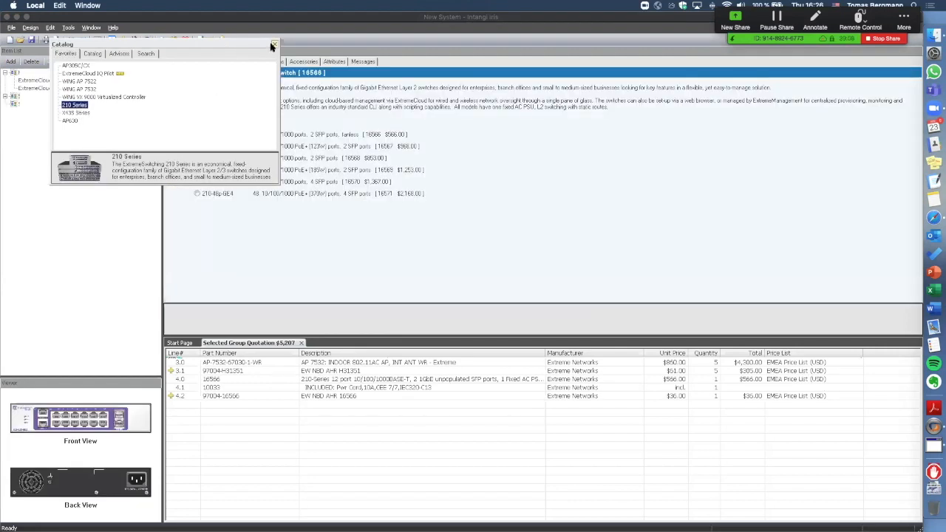
pyautogui.click(273, 45)
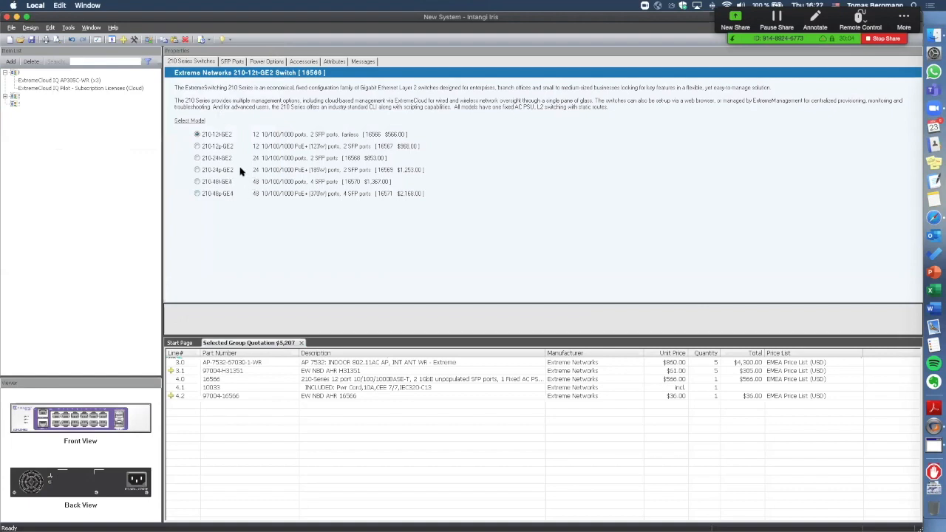
pyautogui.click(197, 170)
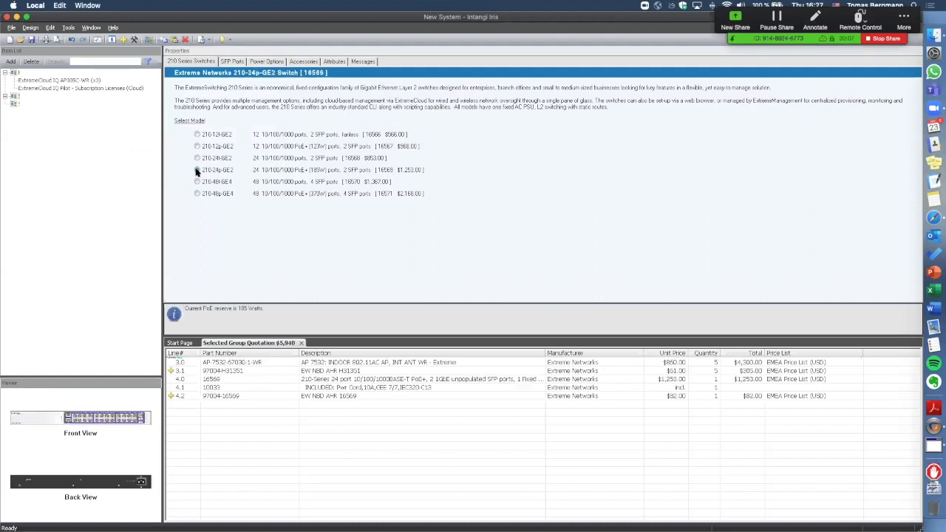
# - Equip the switch's SFP port 25 with the 1000BASE-SX SFP Transceiver (MGBIC-LC01)
pyautogui.click(229, 62)
pyautogui.click(399, 119)
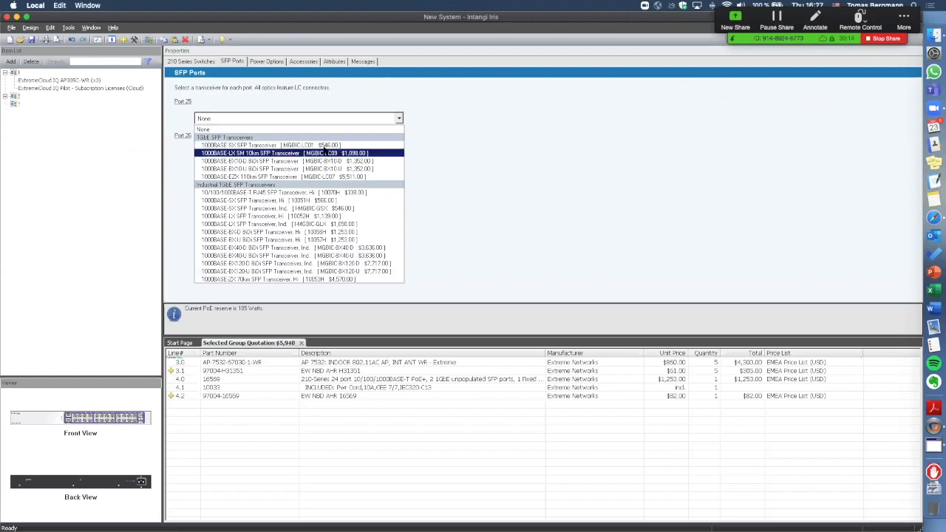
pyautogui.click(328, 145)
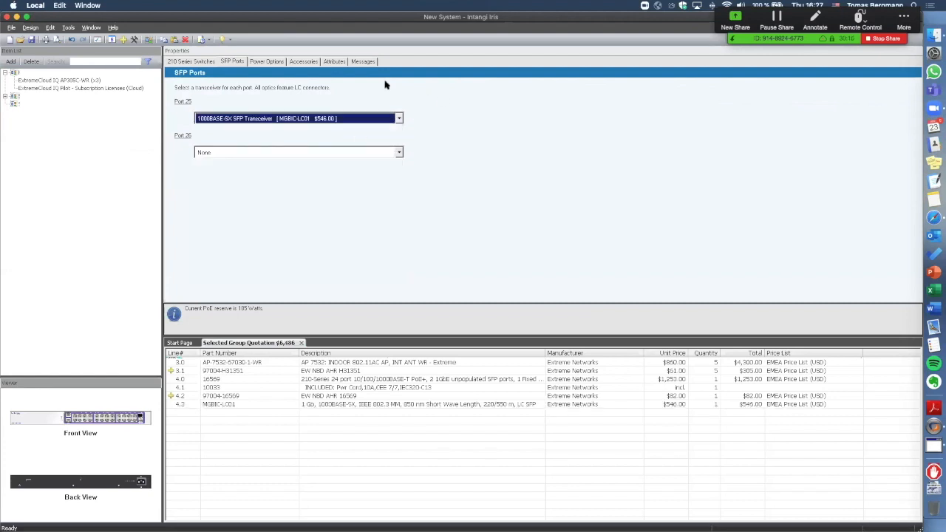
# - Review the switch's power cord, add one 200-Series Dual Rack Mount Kit and check its attributes
pyautogui.click(267, 64)
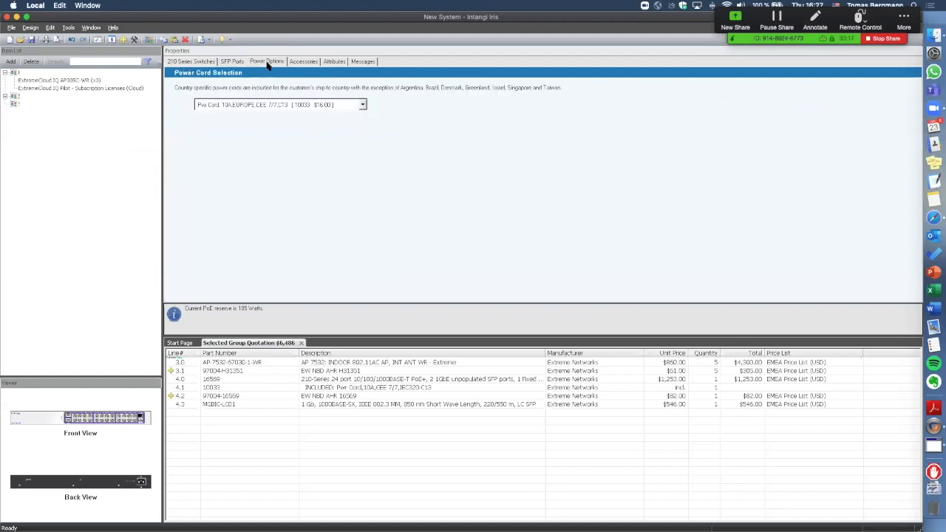
pyautogui.click(303, 64)
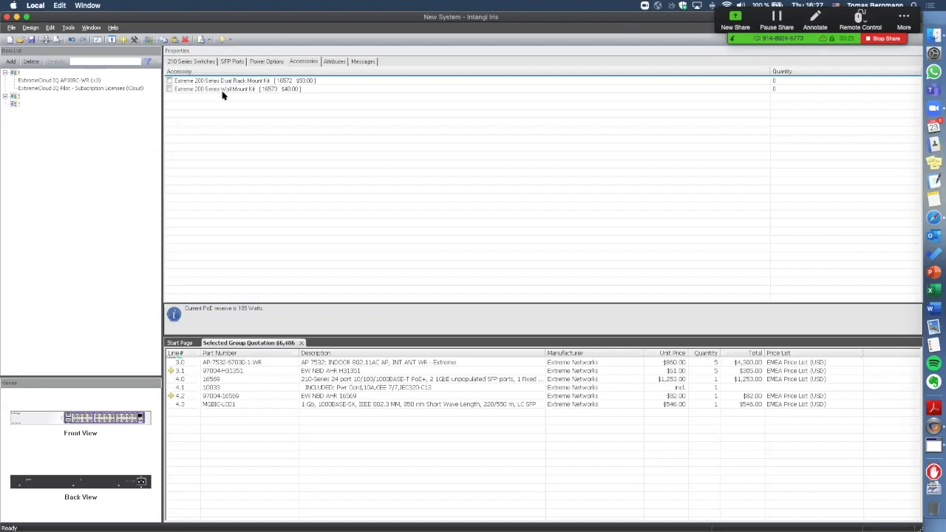
pyautogui.click(169, 80)
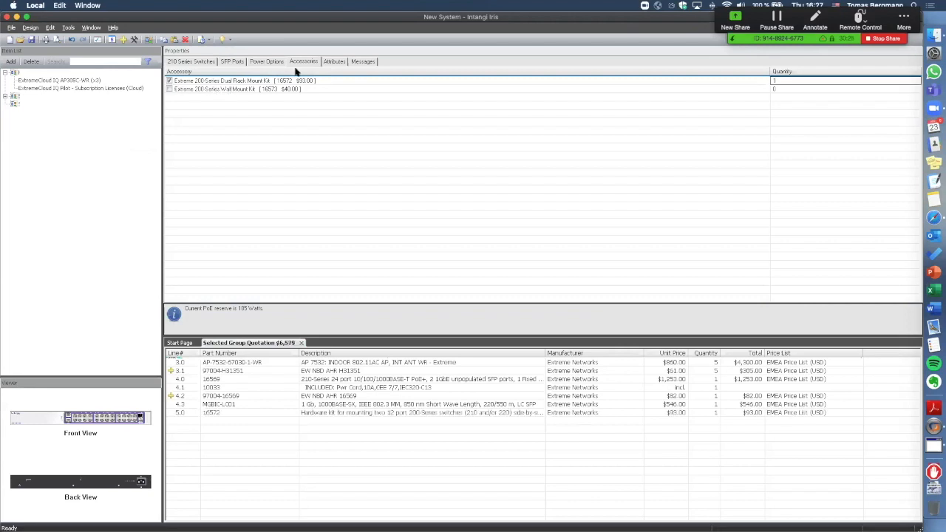
pyautogui.click(335, 64)
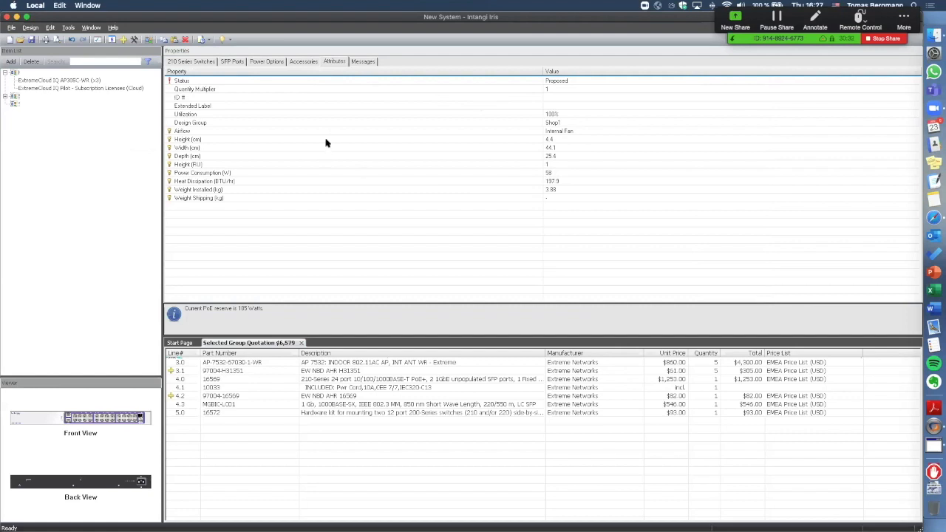
# - Search the catalog for vx-9000 and add the WiNG VX 9000 Virtualized Controller to the Shop1 group
pyautogui.click(5, 97)
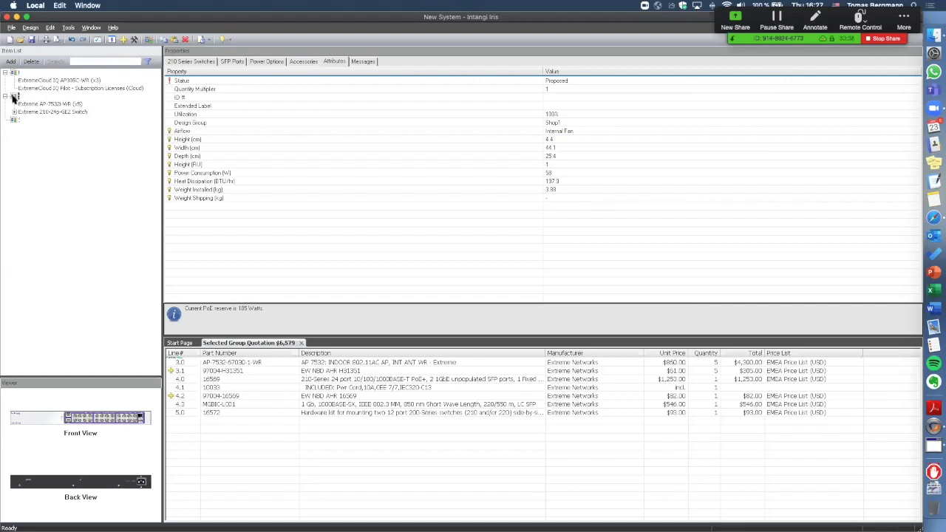
pyautogui.click(12, 63)
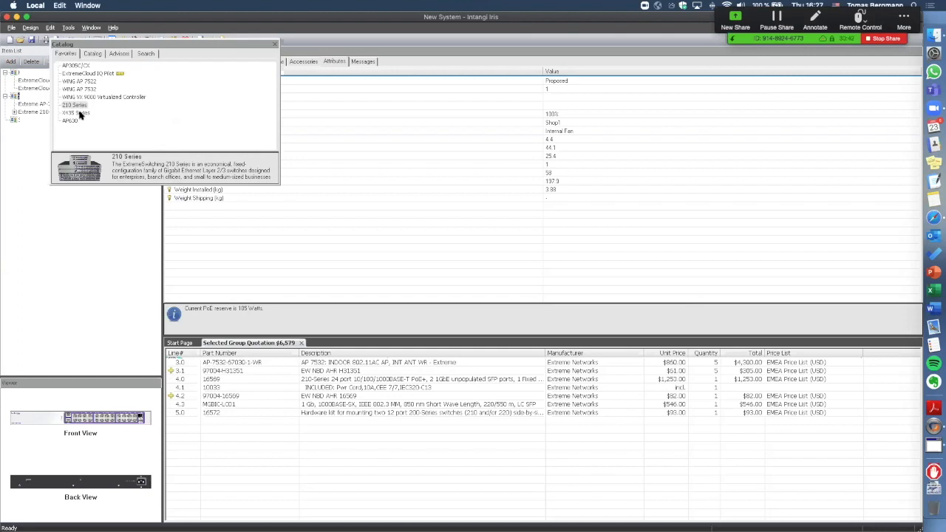
pyautogui.click(145, 54)
pyautogui.doubleClick(136, 68)
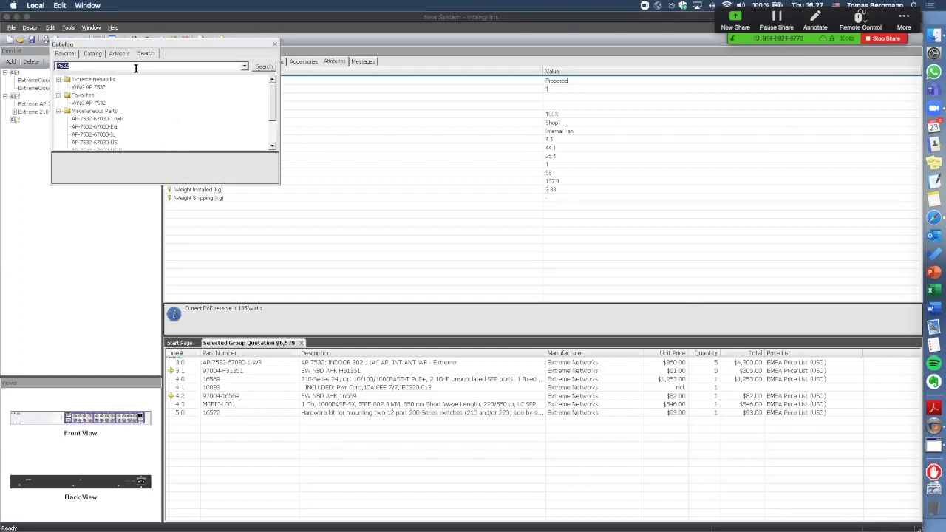
pyautogui.write('vx9000')
pyautogui.click(266, 67)
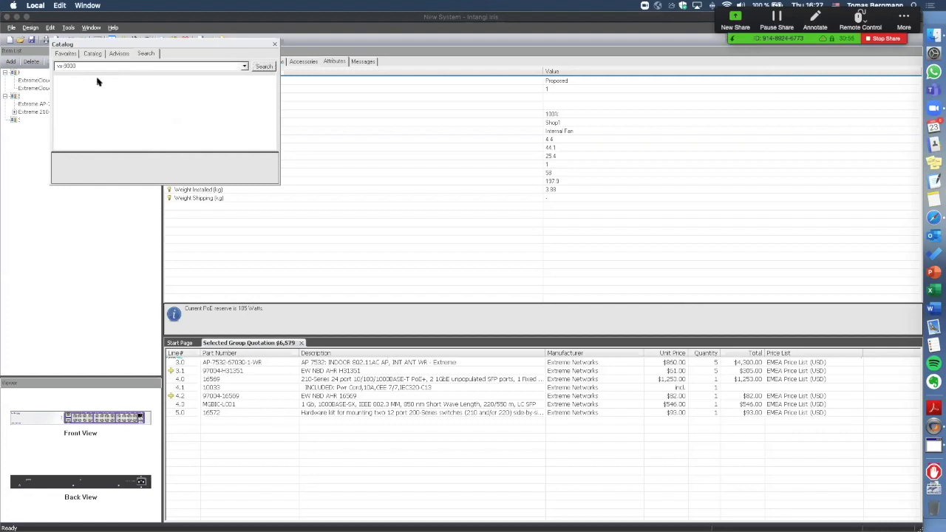
pyautogui.click(259, 67)
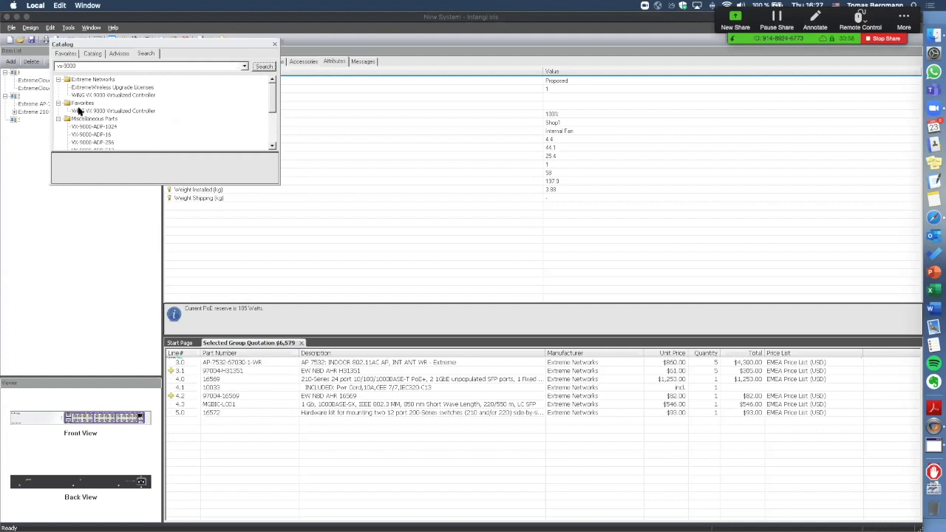
pyautogui.click(117, 95)
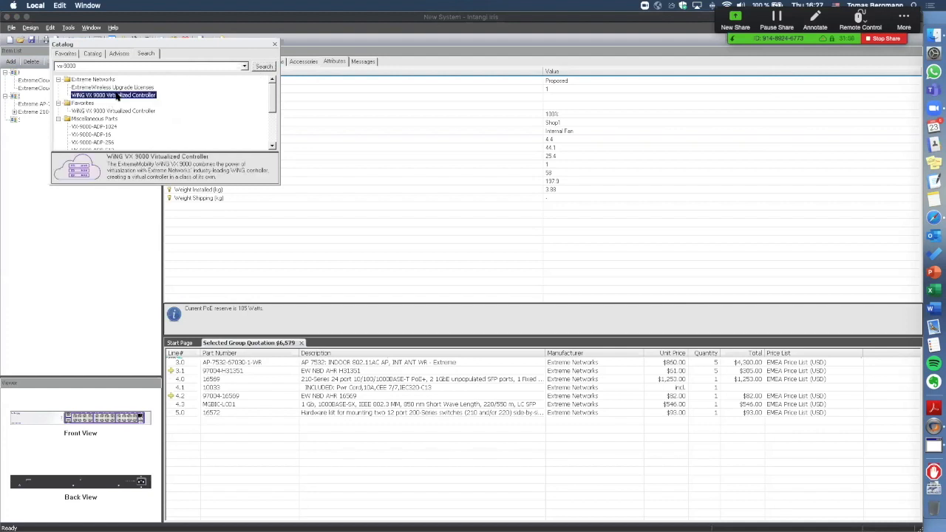
pyautogui.doubleClick(117, 95)
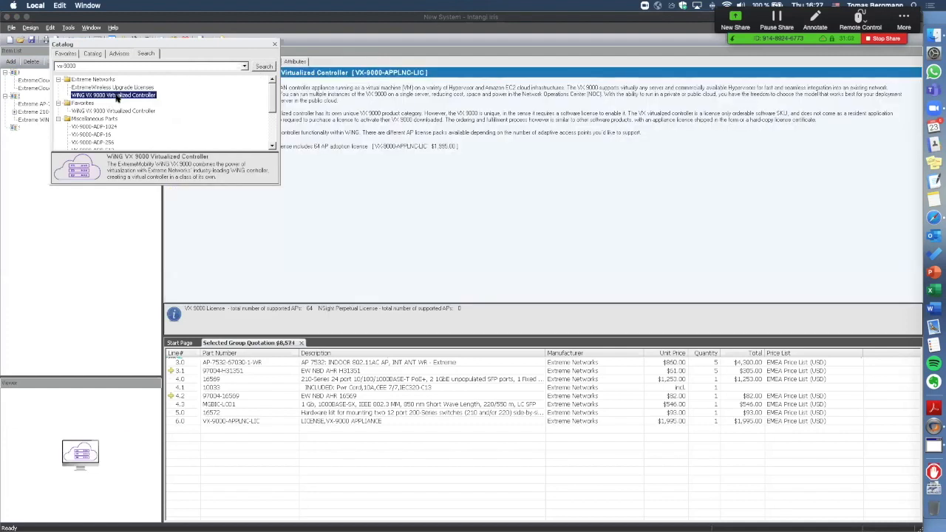
pyautogui.click(274, 46)
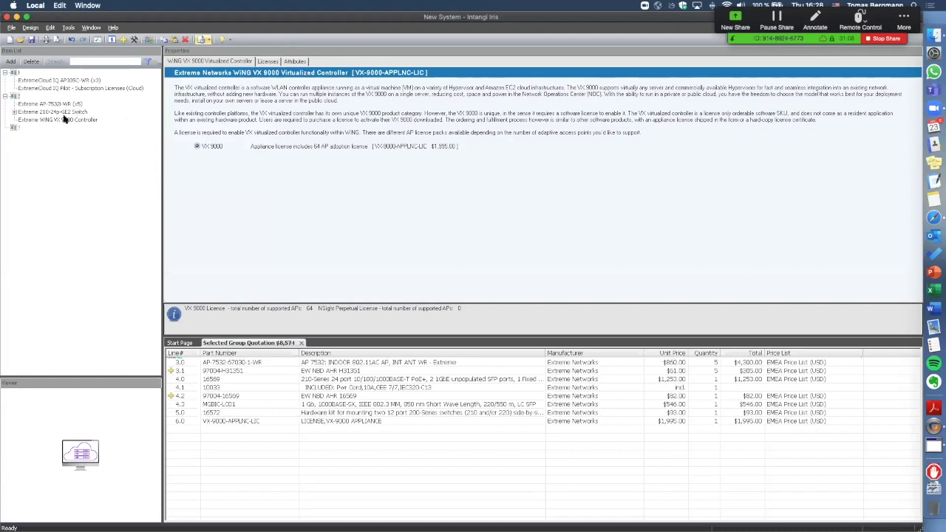
# - Add an AP305C/CX access point and ExtremeCloud IQ Pilot from the catalog favorites to the Shop2 group
pyautogui.click(14, 129)
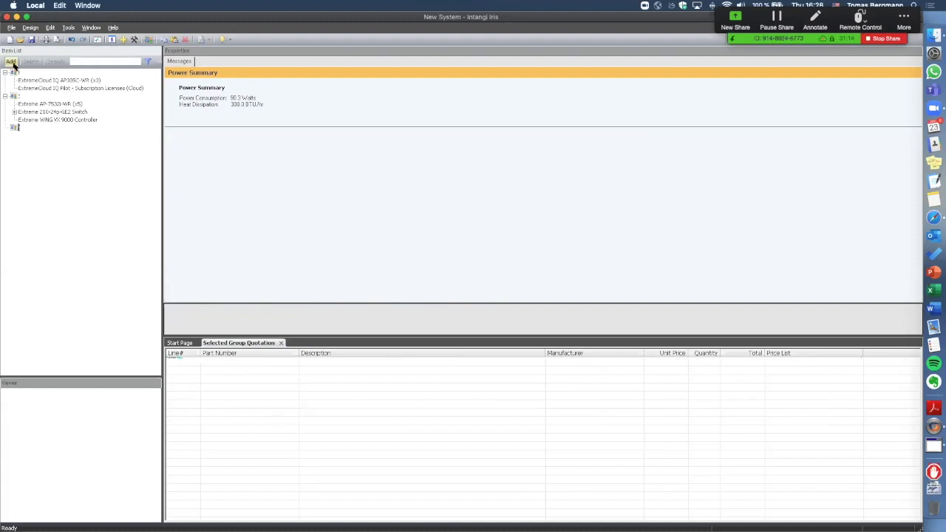
pyautogui.click(10, 62)
pyautogui.click(68, 54)
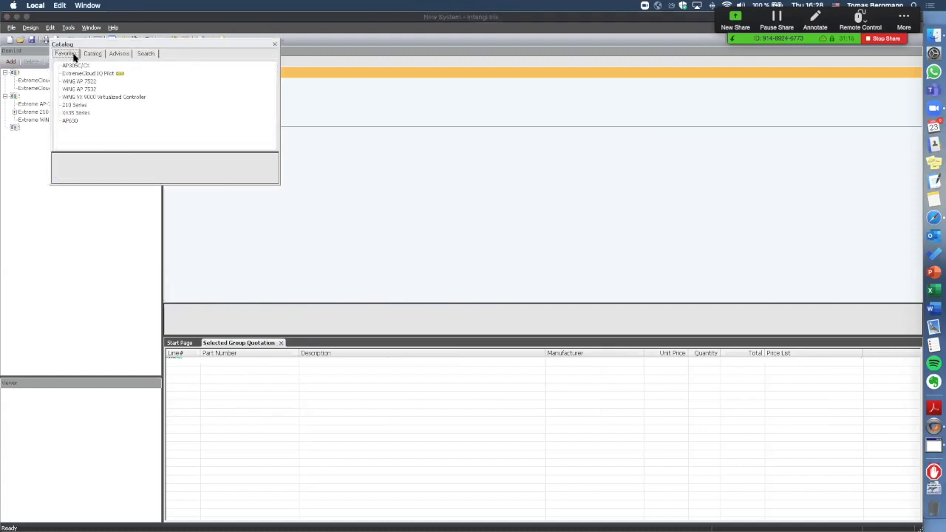
pyautogui.click(75, 66)
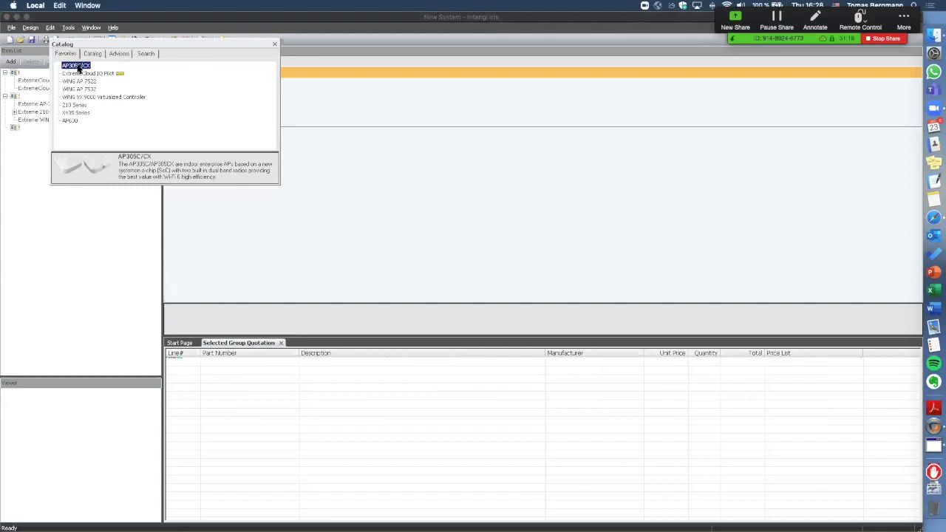
pyautogui.doubleClick(74, 67)
pyautogui.doubleClick(83, 74)
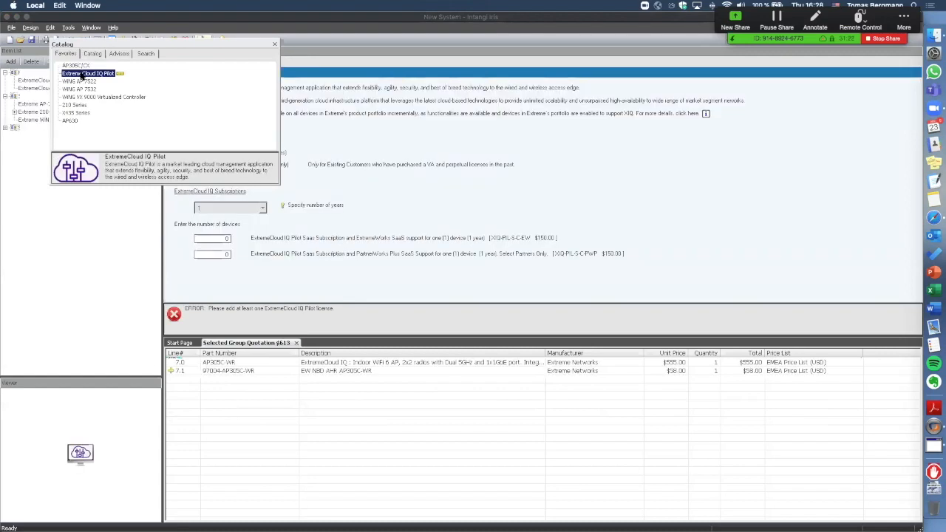
pyautogui.click(274, 46)
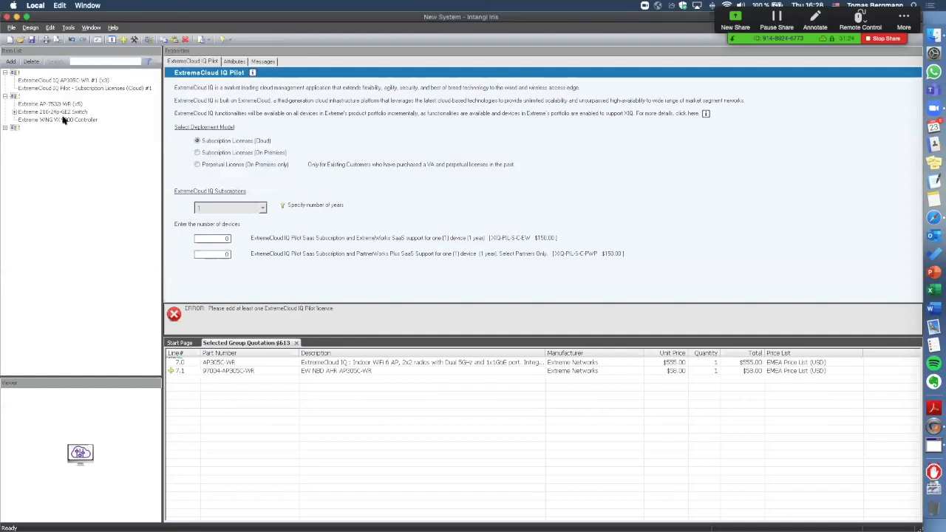
# - Set Shop2's ExtremeCloud IQ Pilot SaaS subscription with ExtremeWorks SaaS support (XIQ-PIL-S-C-EW) to 5 devices
pyautogui.click(6, 128)
pyautogui.click(29, 143)
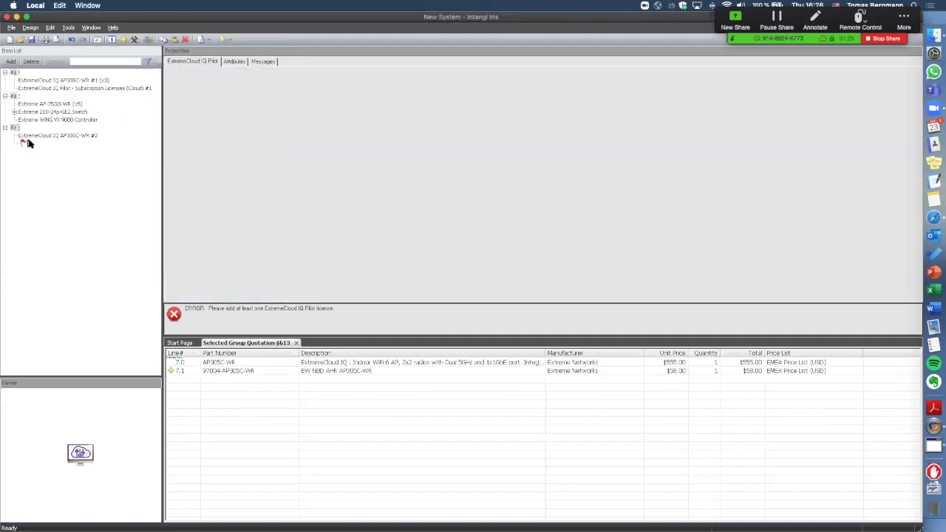
pyautogui.click(223, 237)
pyautogui.moveTo(223, 237); pyautogui.dragTo(276, 237)
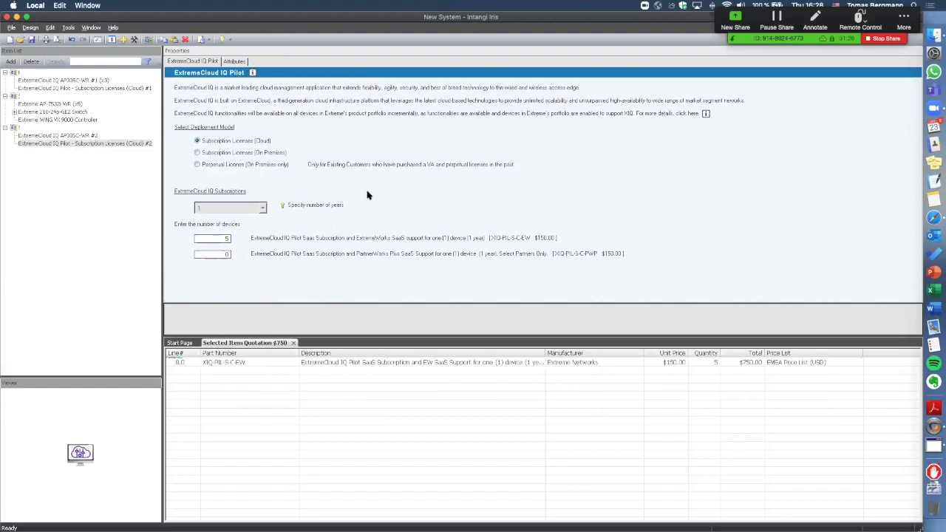
# - Set the Quantity Multiplier attribute of Shop2's AP305C-WR access point to 5
pyautogui.click(74, 136)
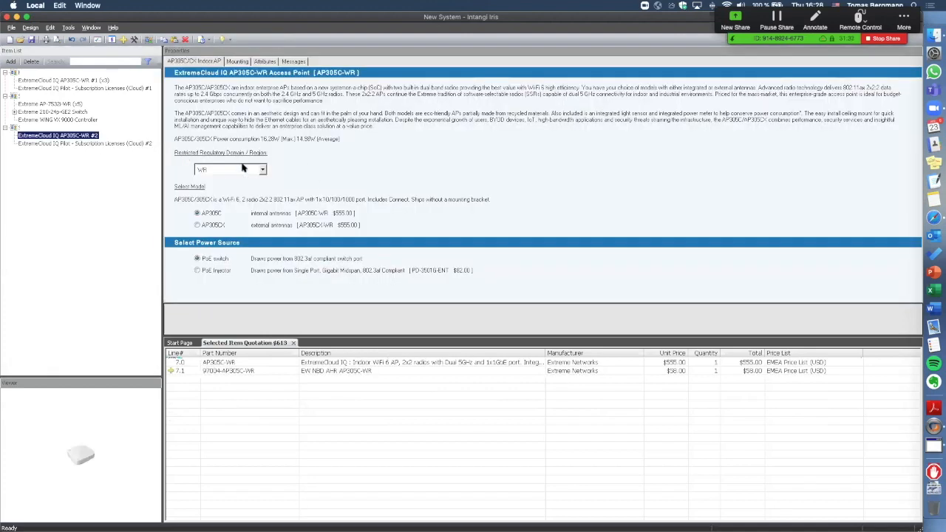
pyautogui.click(266, 63)
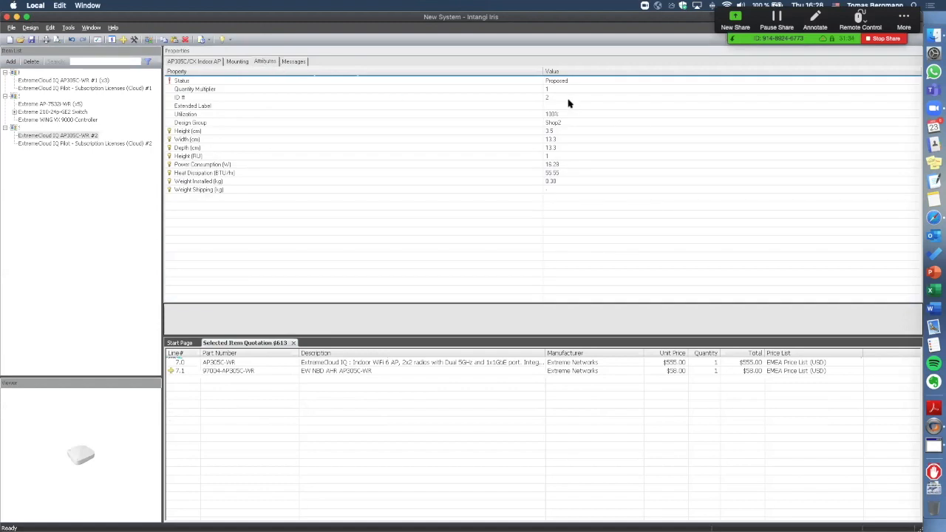
pyautogui.click(554, 90)
pyautogui.click(554, 89)
pyautogui.write('5')
pyautogui.press('Return')
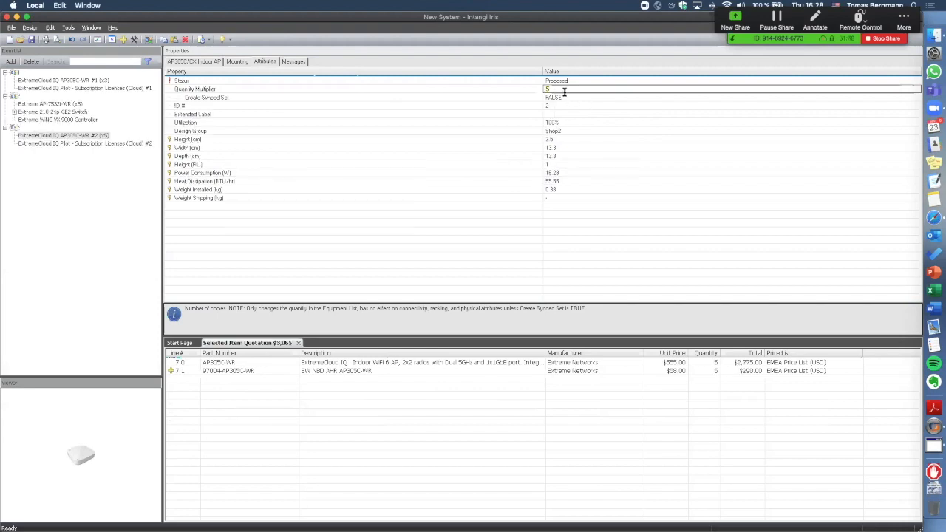
# - Change Shop2's access point to model AP305CX with the 8x Dual Band 5dBi Antenna Kit (AH-ACC-ANT-AX-KT), and check its mounting options
pyautogui.click(213, 62)
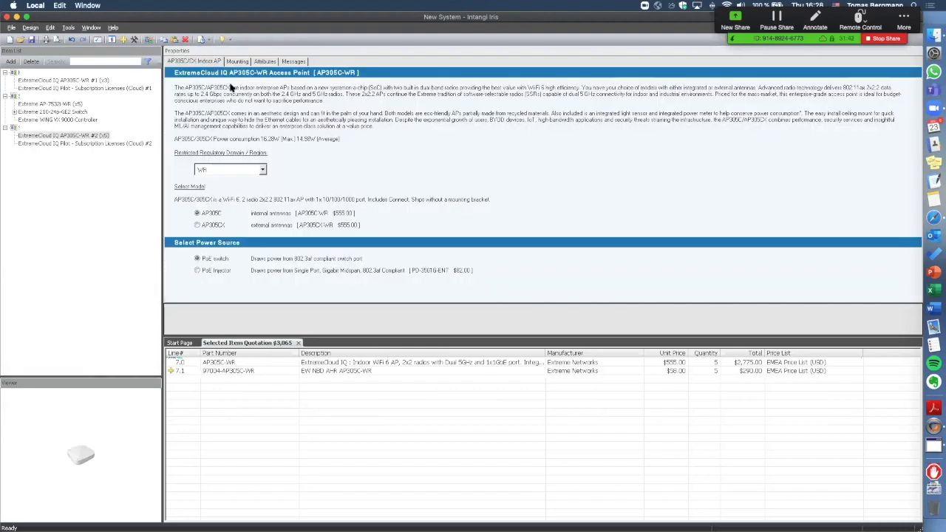
pyautogui.click(208, 227)
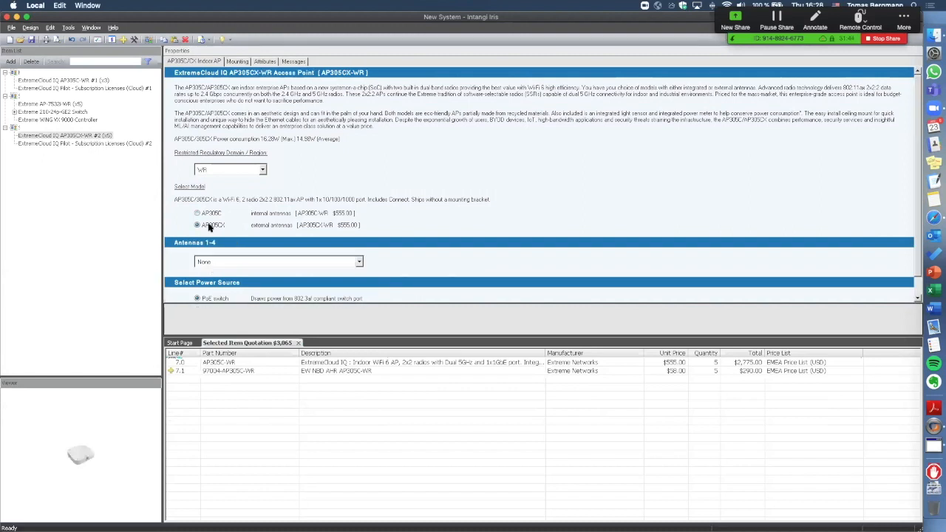
pyautogui.scroll(-1, 543, 197)
pyautogui.scroll(-1, 543, 196)
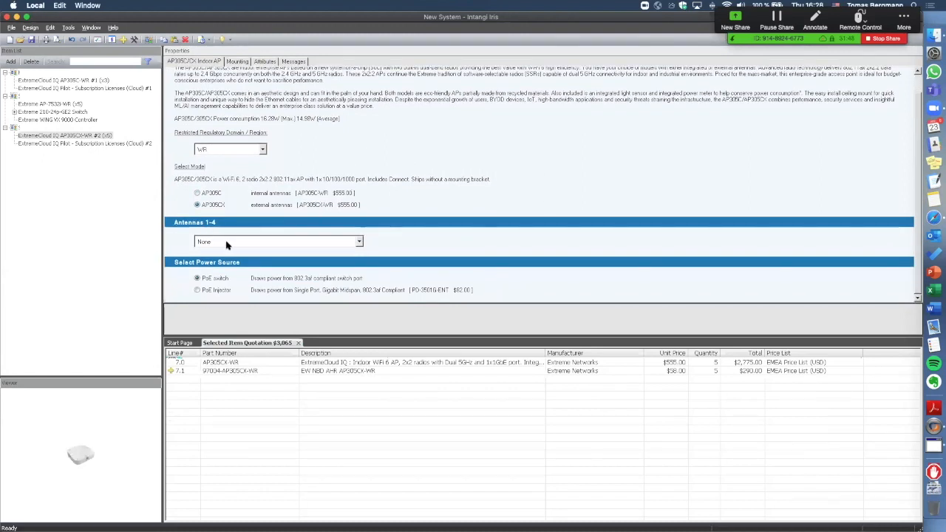
pyautogui.click(359, 242)
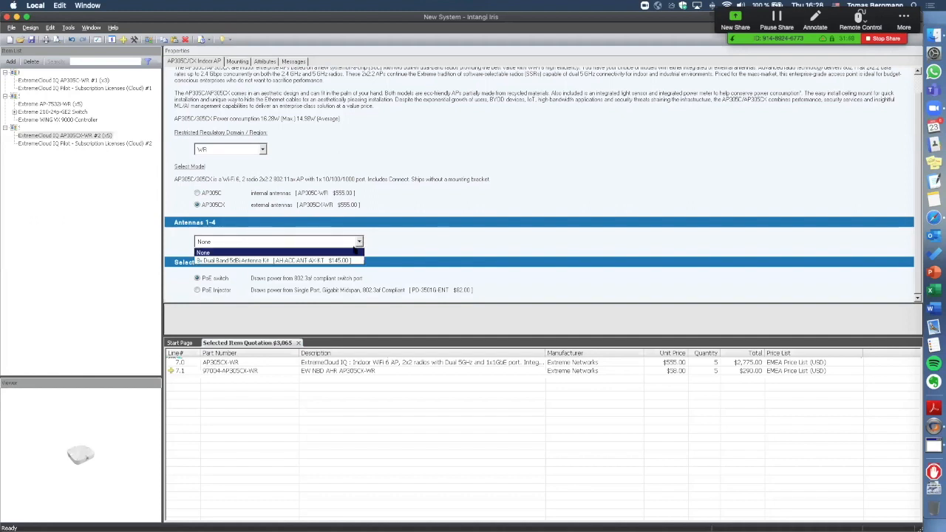
pyautogui.click(352, 260)
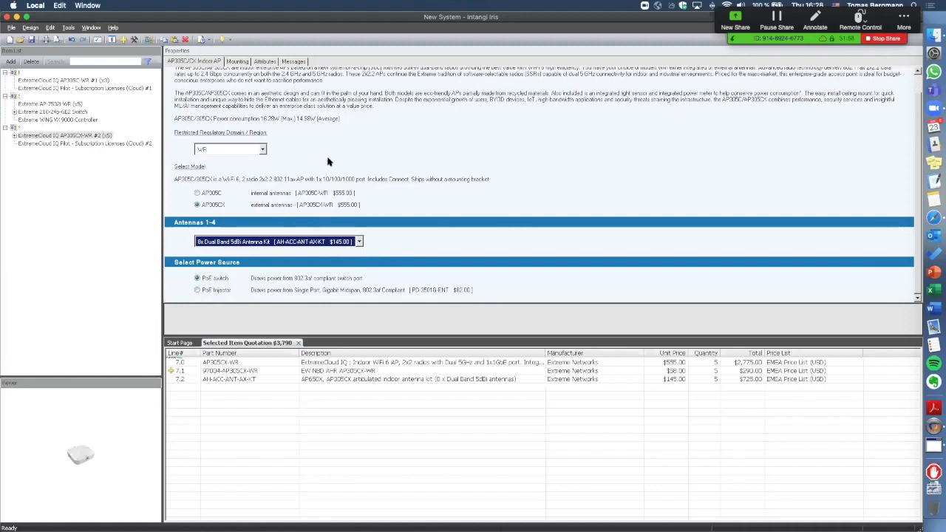
pyautogui.click(233, 64)
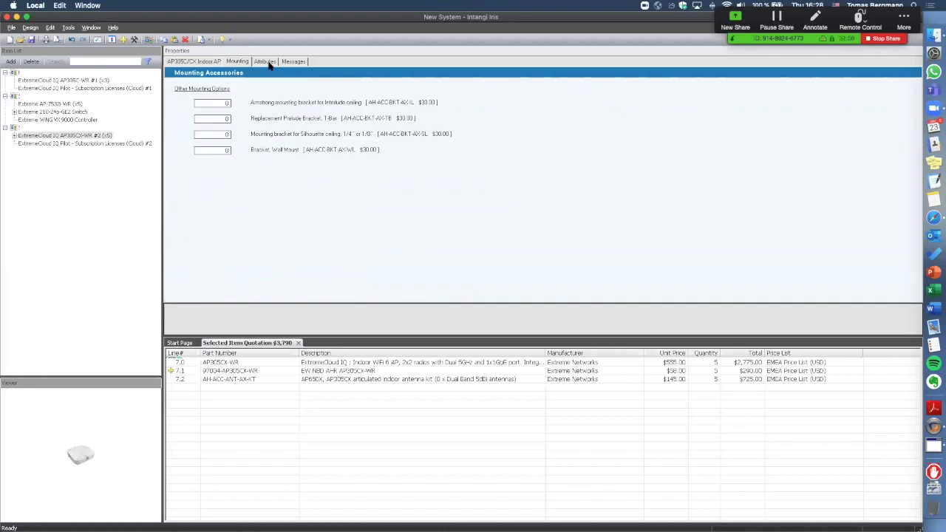
# - Add an X435 Series switch from the catalog favorites to the Shop2 group and choose model X435-24P-4S
pyautogui.click(13, 129)
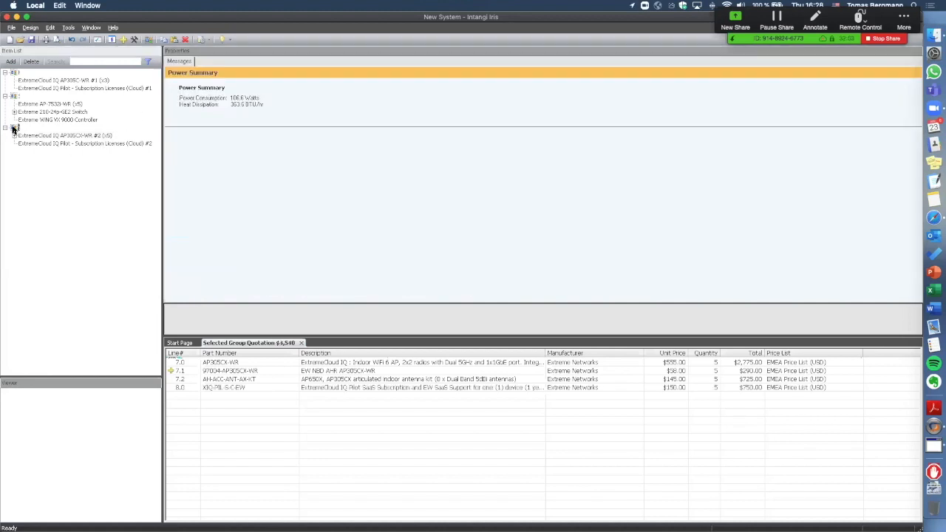
pyautogui.click(10, 61)
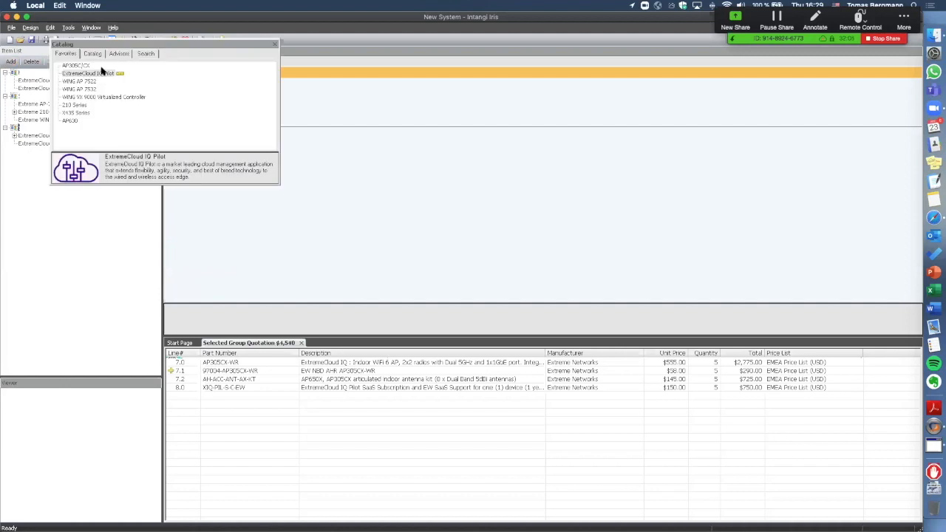
pyautogui.click(74, 115)
pyautogui.doubleClick(74, 116)
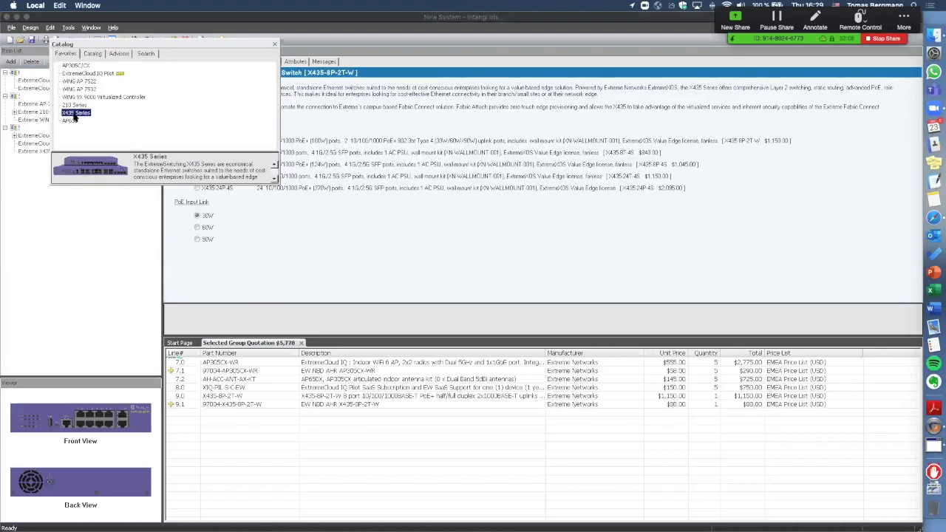
pyautogui.click(274, 44)
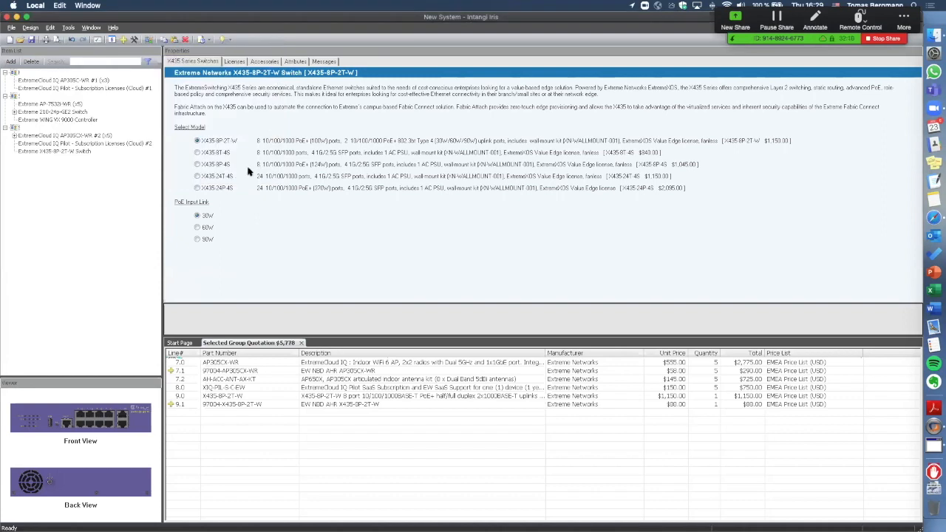
pyautogui.click(196, 239)
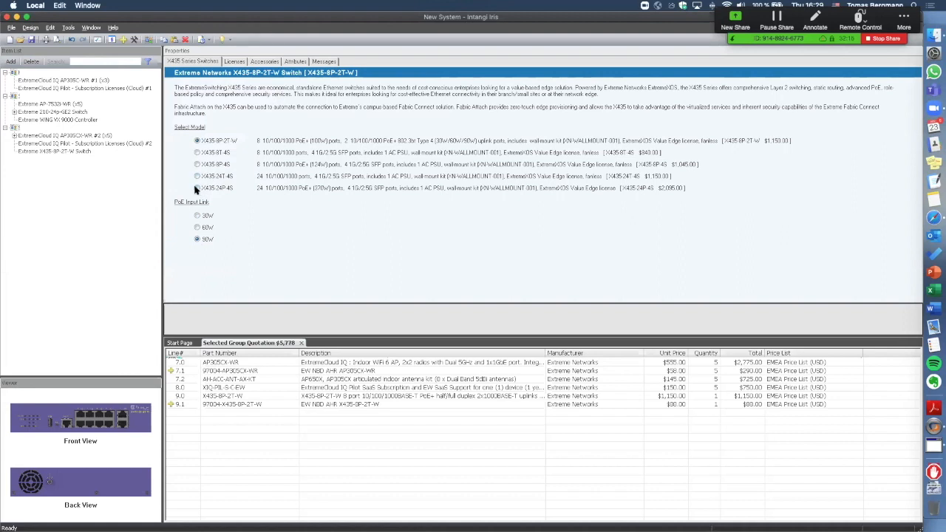
pyautogui.click(198, 188)
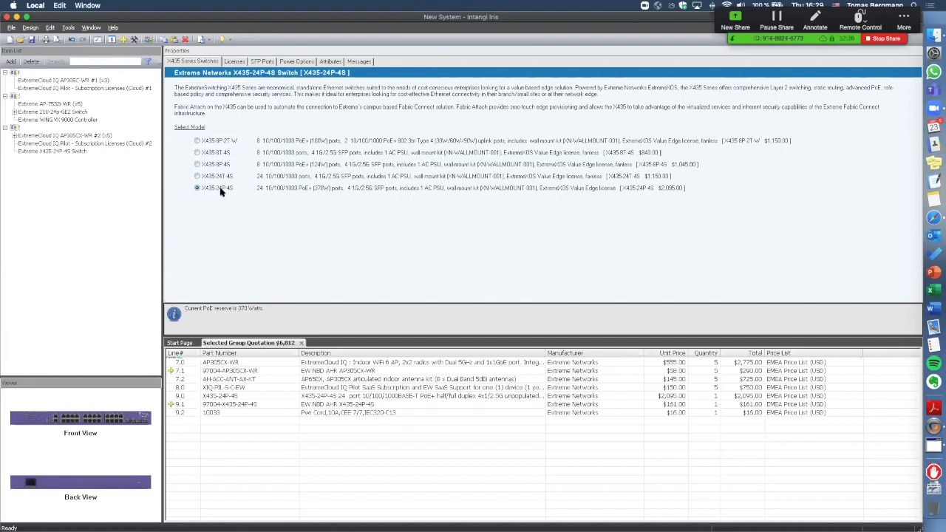
# - Equip the X435 switch's SFP port 25 with the 1000BASE-SX SFP Transceiver (MGBIC-LC01) and review its power cord
pyautogui.click(235, 61)
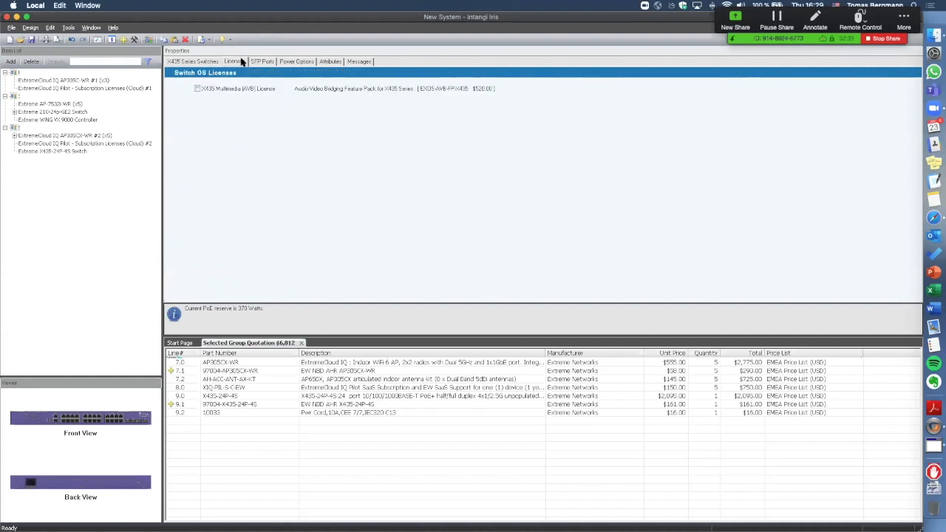
pyautogui.click(268, 62)
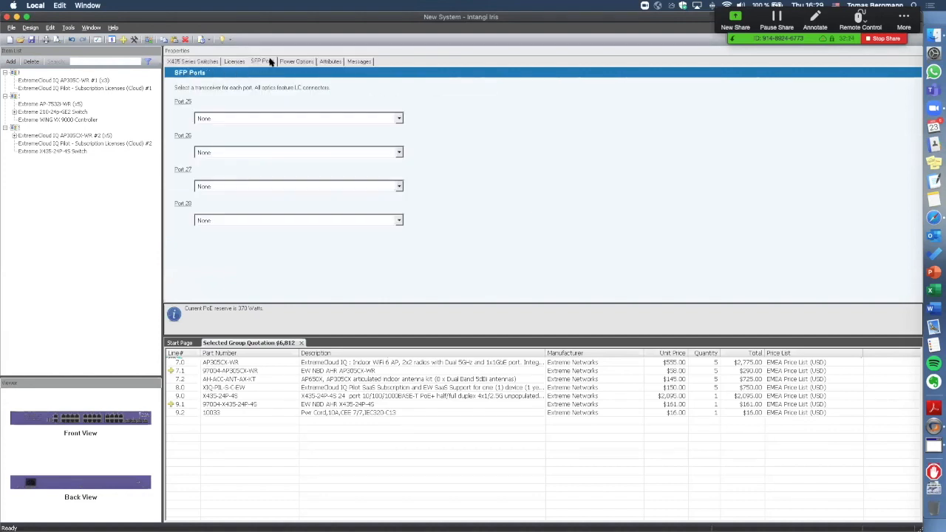
pyautogui.click(397, 119)
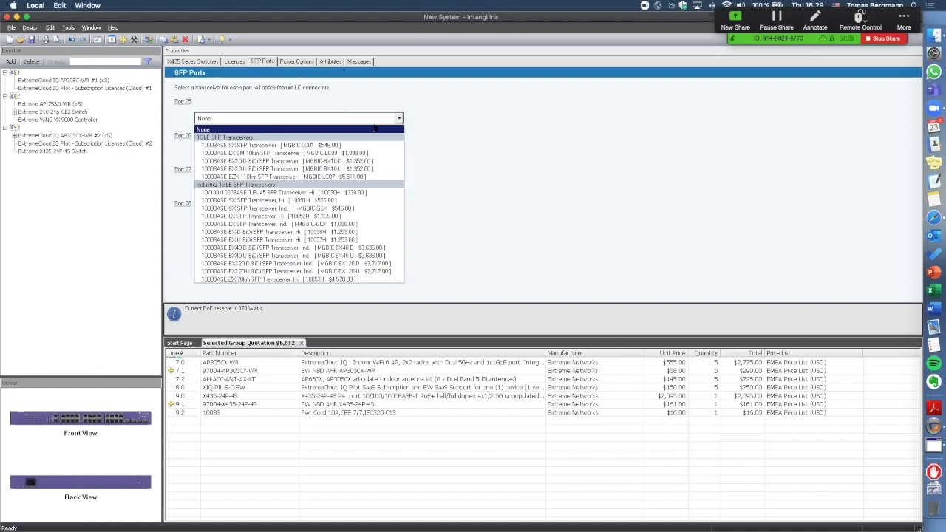
pyautogui.click(316, 147)
pyautogui.click(295, 63)
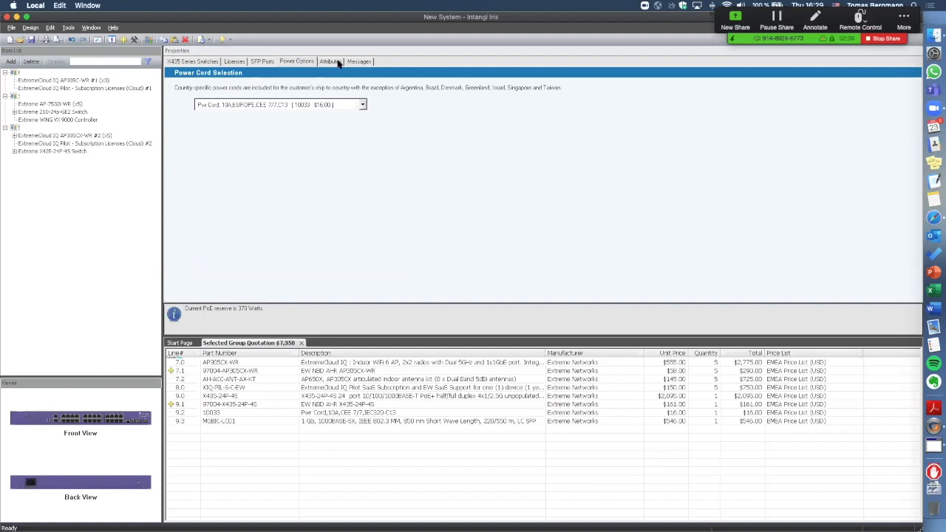
pyautogui.click(195, 64)
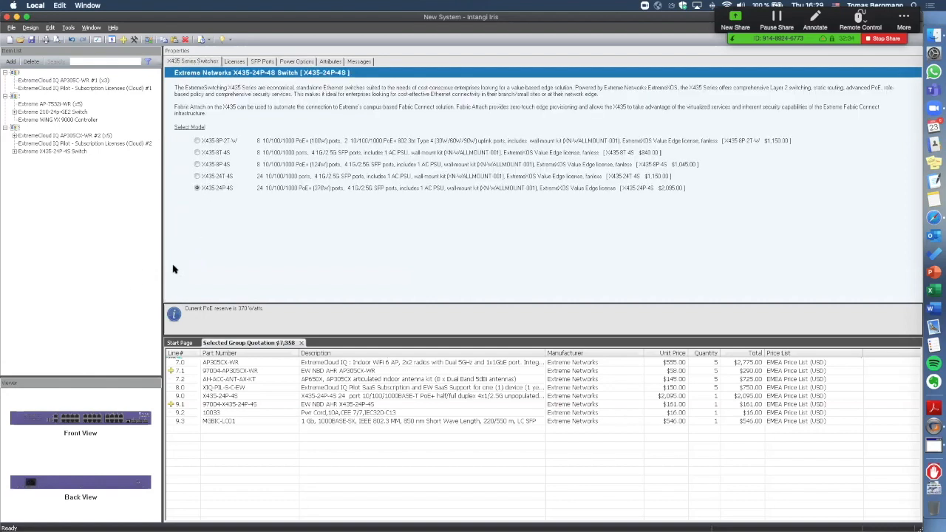
# - Review the composite quotation covering the HQ, Shop1 and Shop2 groups
pyautogui.click(112, 42)
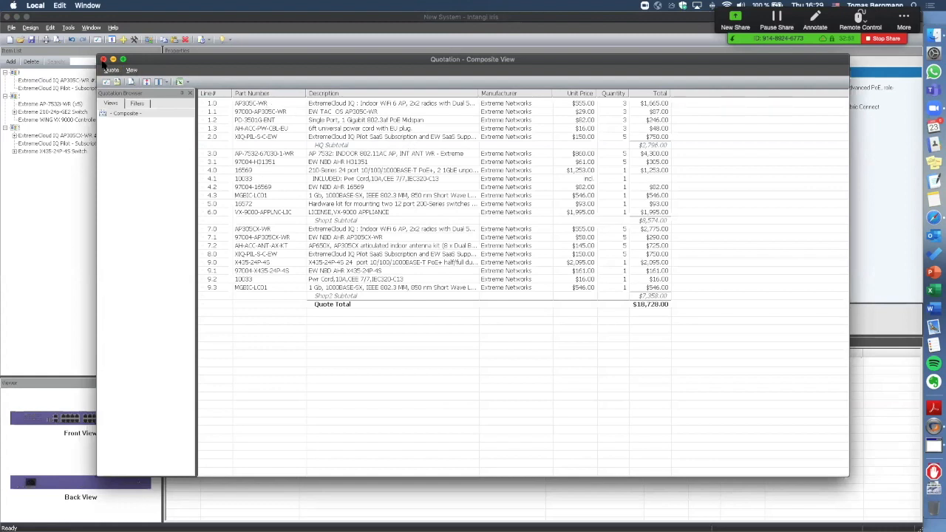
pyautogui.click(105, 59)
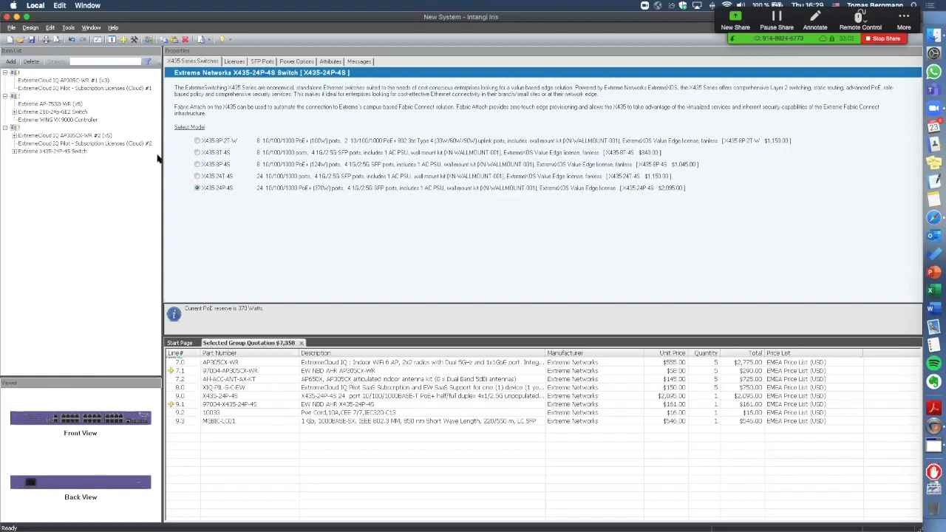
# - Set the addon maintenance service to EW AHR 3y NBD for the 210-24p-GE2 switch and EW TAC 1y for the AP-7532i-WR access points
pyautogui.click(124, 39)
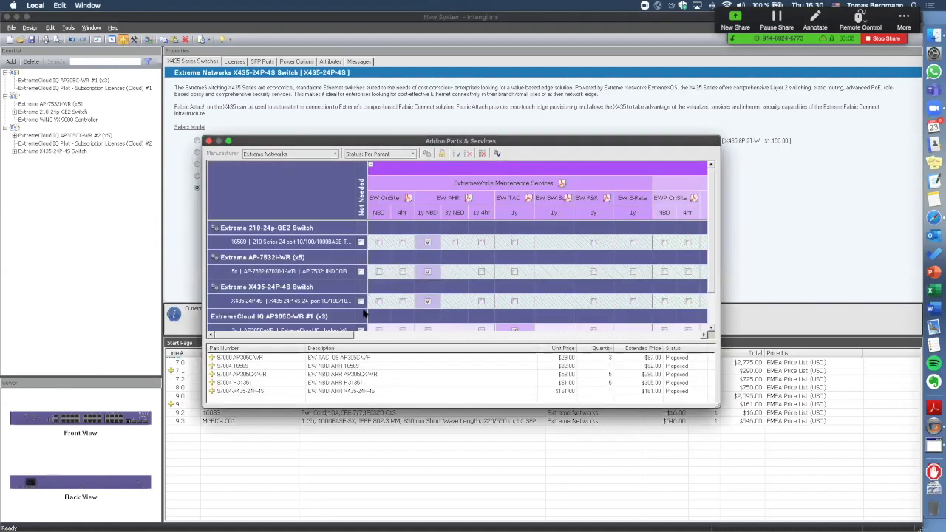
pyautogui.scroll(-3, 286, 243)
pyautogui.scroll(3, 287, 243)
pyautogui.click(454, 243)
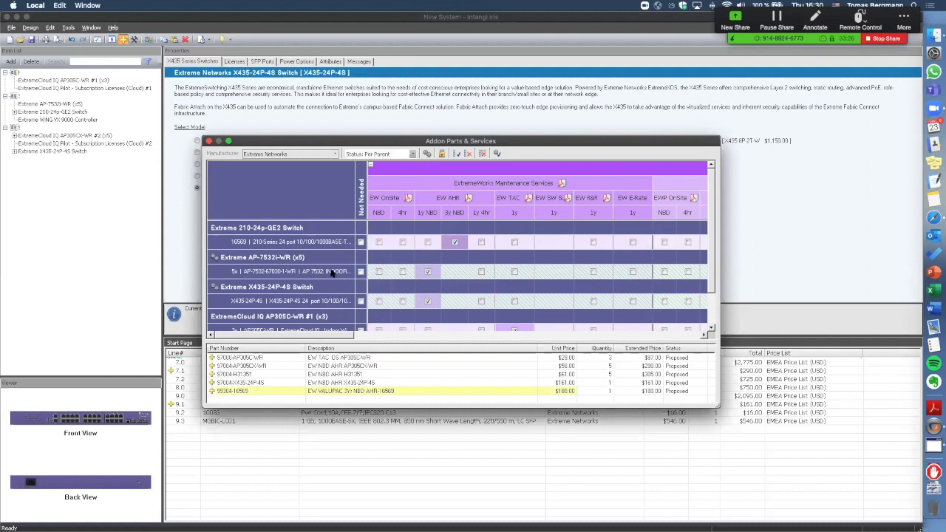
pyautogui.click(515, 272)
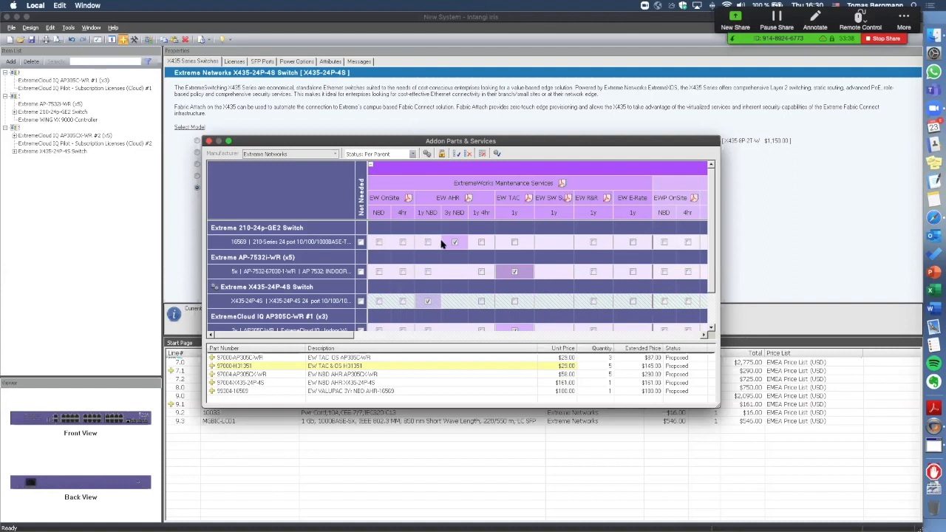
# - Try EW AHR 1y 4hr on the AP305C-WR and AP305CX-WR access points, and settle on EW TAC 1y for both
pyautogui.scroll(-3, 311, 271)
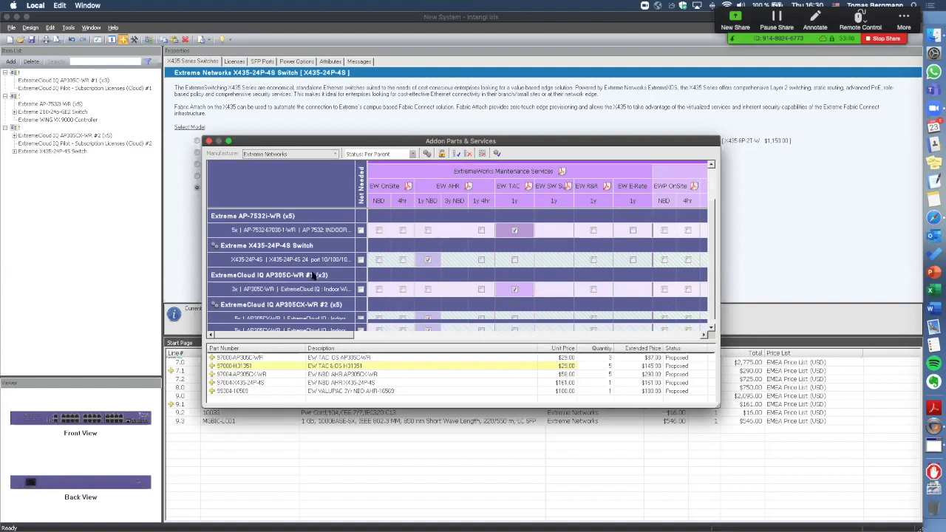
pyautogui.click(481, 289)
pyautogui.click(481, 319)
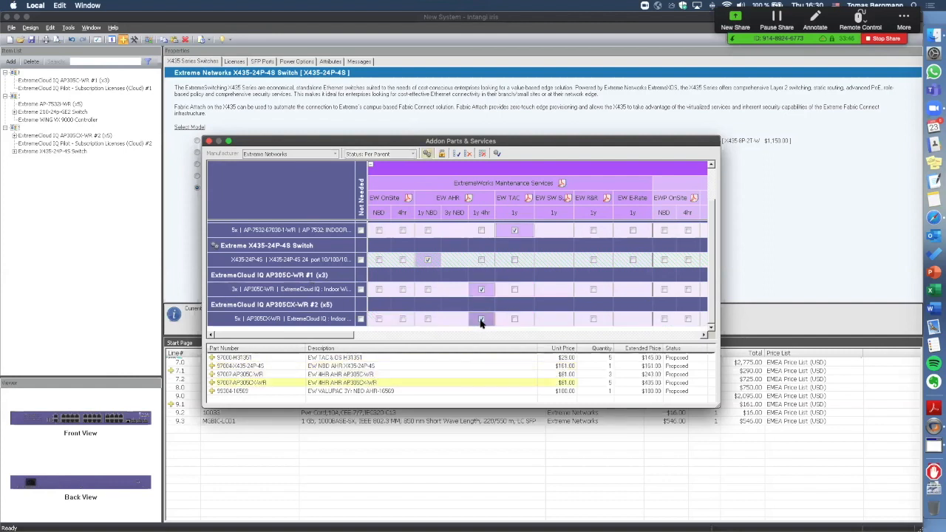
pyautogui.click(514, 289)
pyautogui.click(514, 319)
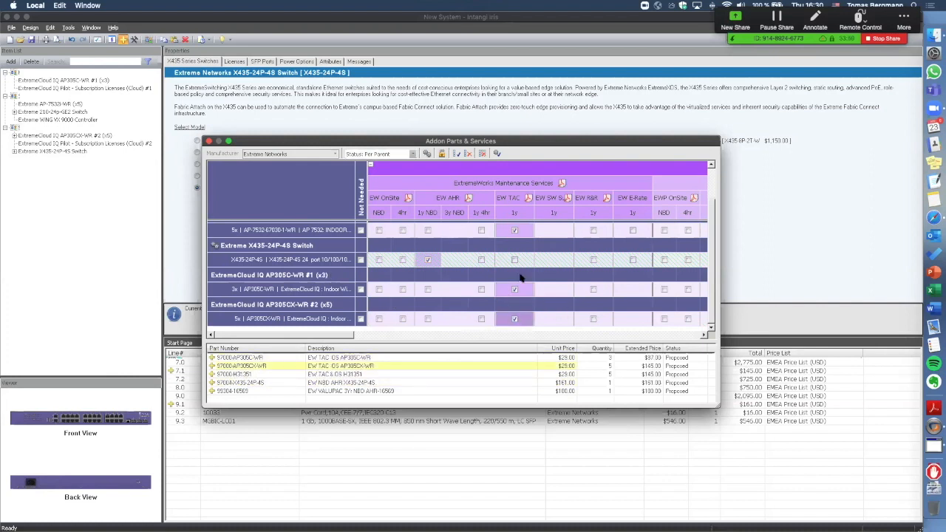
# - Set the 210-24p-GE2 switch's maintenance service to EW AHR 1y NBD and close the addon services
pyautogui.scroll(3, 519, 276)
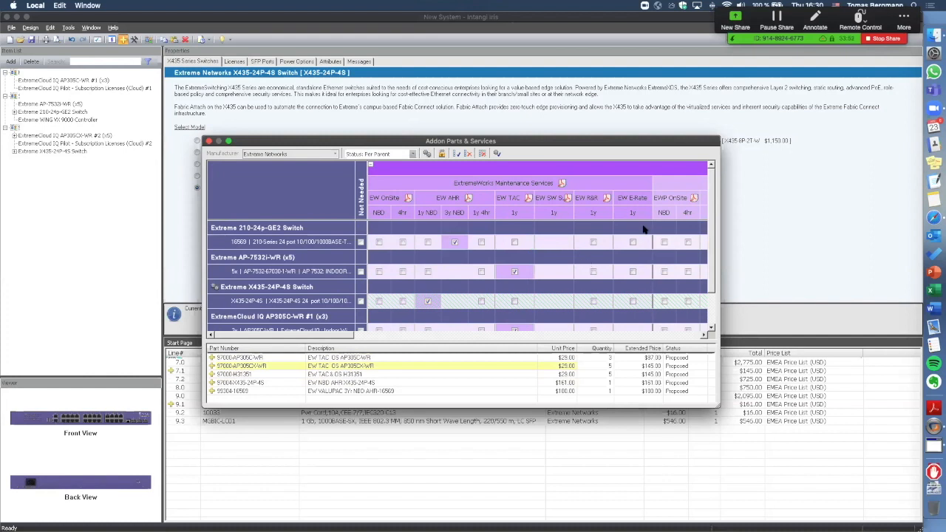
pyautogui.click(427, 242)
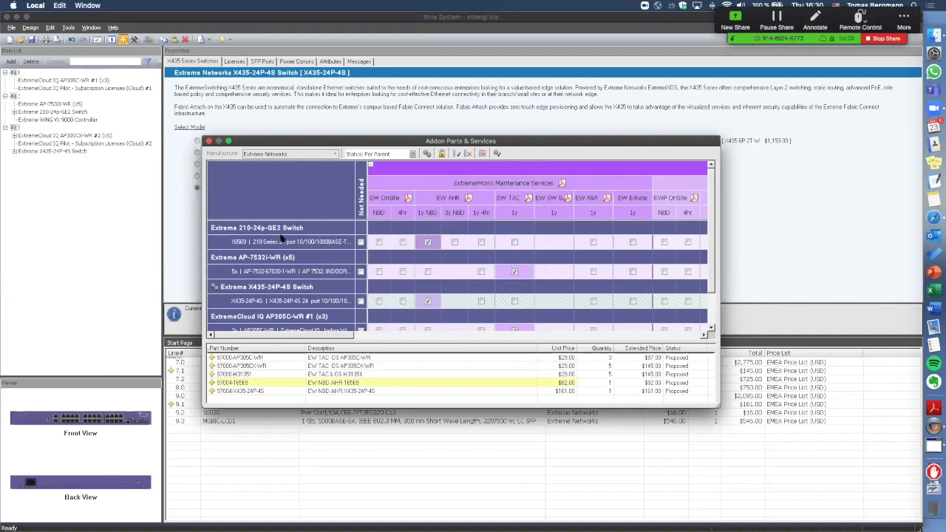
pyautogui.scroll(-2, 281, 235)
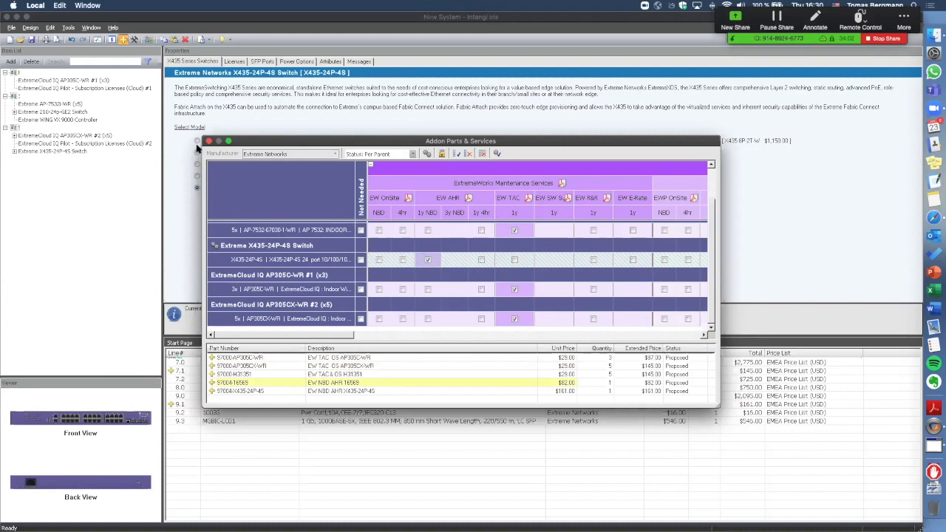
pyautogui.click(209, 140)
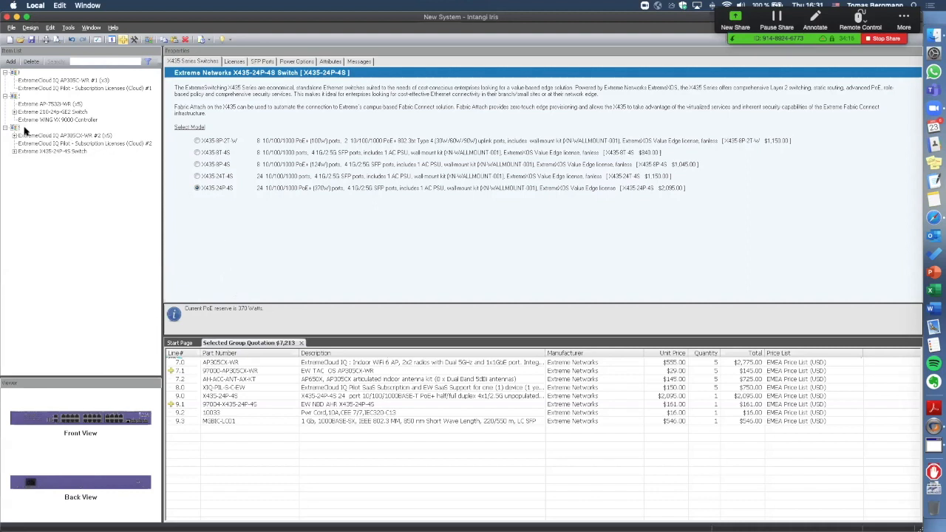
pyautogui.click(16, 72)
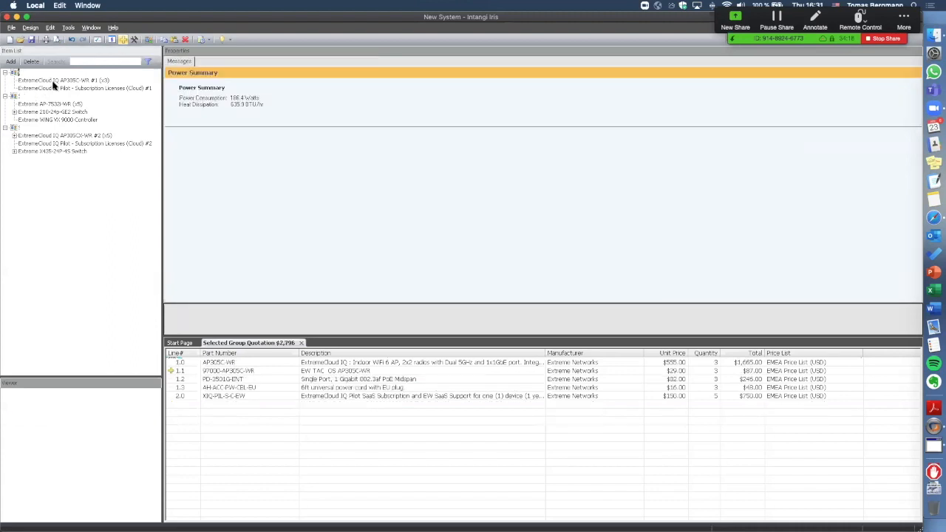
pyautogui.click(134, 41)
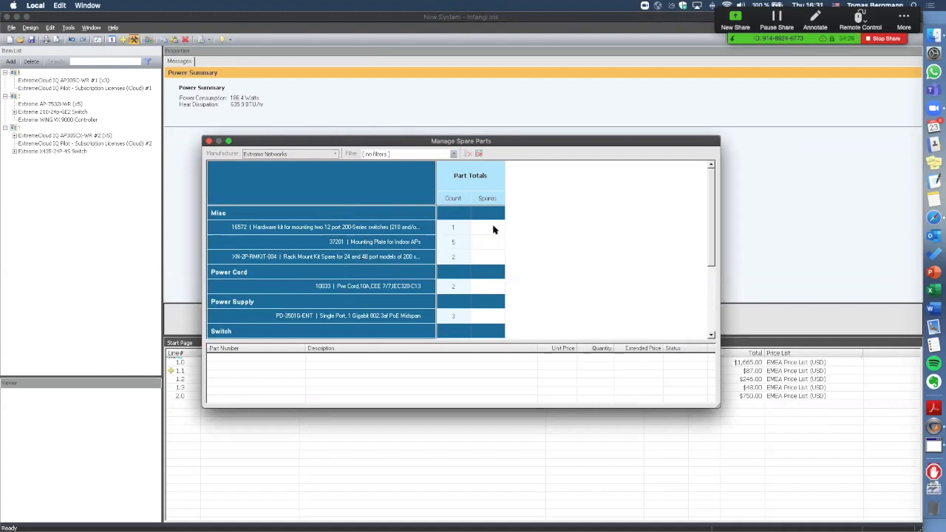
pyautogui.scroll(-5, 536, 249)
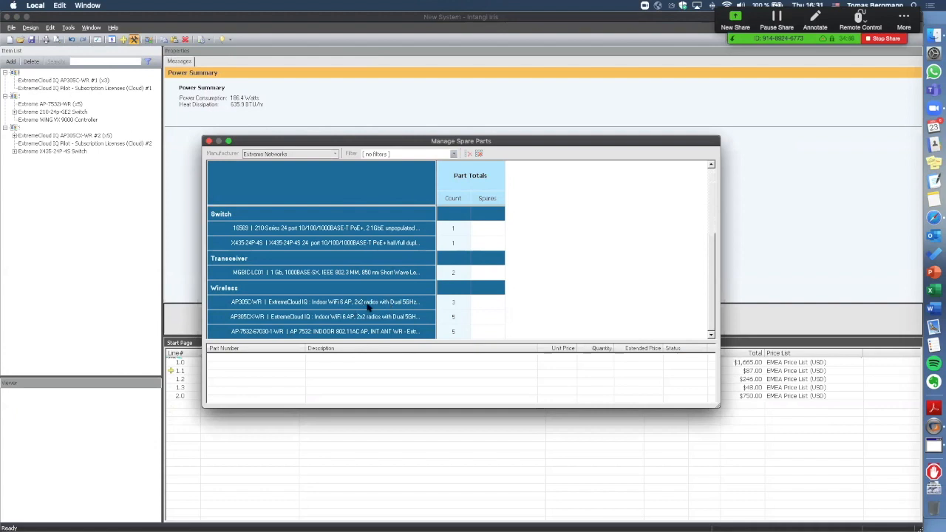
pyautogui.click(491, 332)
pyautogui.click(500, 331)
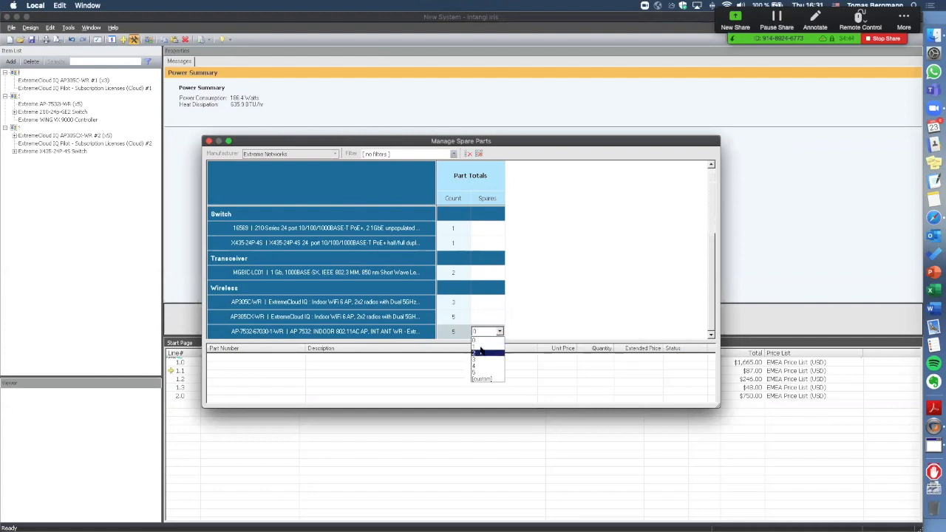
pyautogui.click(481, 353)
# - Add one spare AP305CX-WR access point and review the placement of the spares in the composite quotation
pyautogui.click(486, 317)
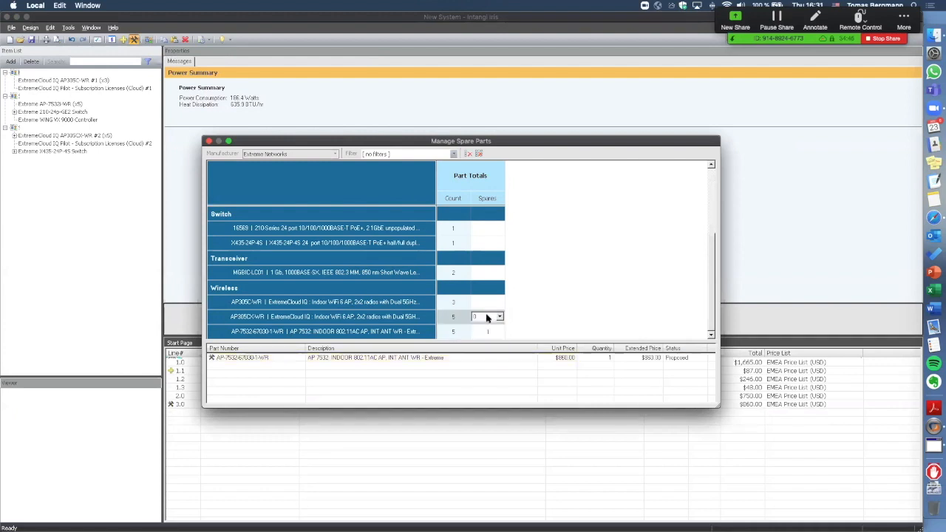
pyautogui.click(500, 316)
pyautogui.click(484, 333)
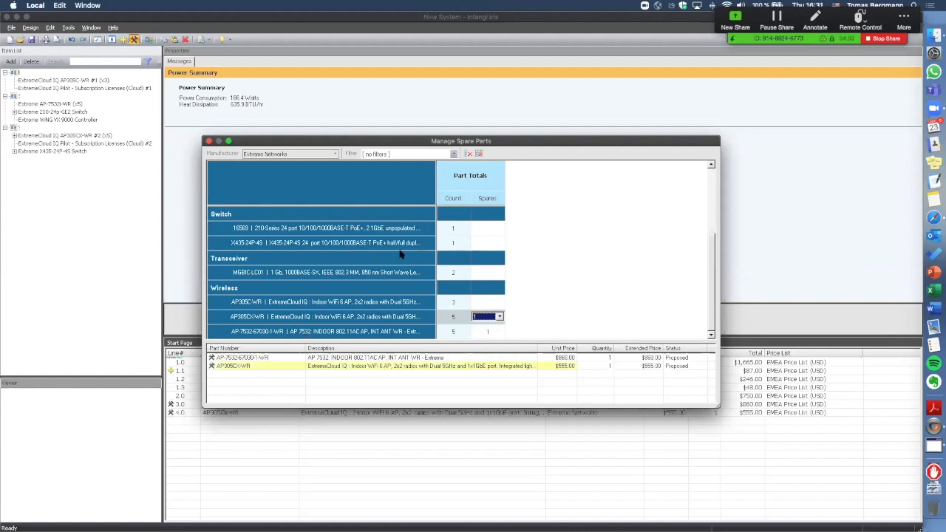
pyautogui.click(209, 141)
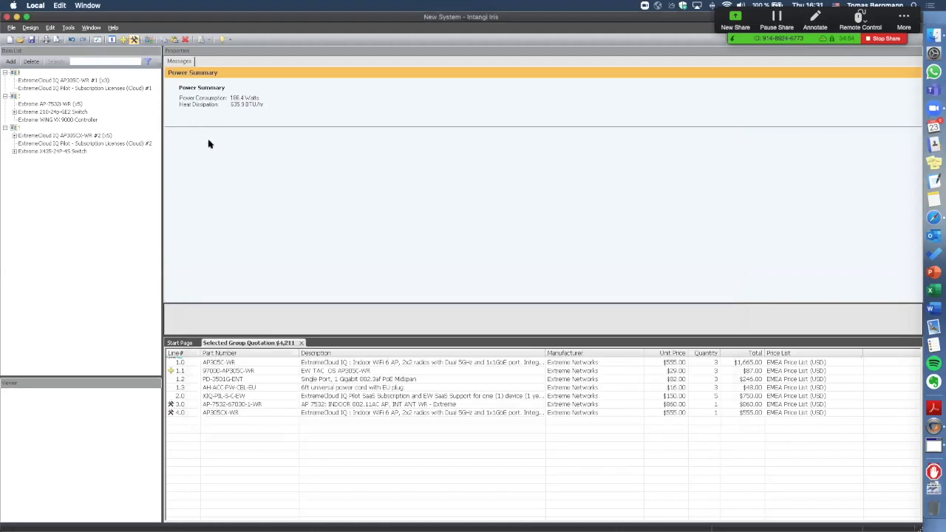
pyautogui.click(112, 40)
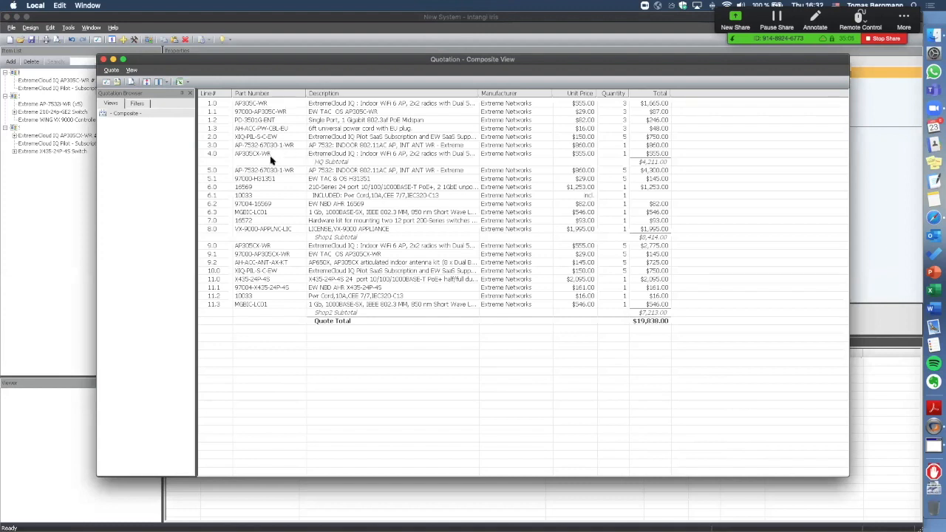
pyautogui.click(103, 59)
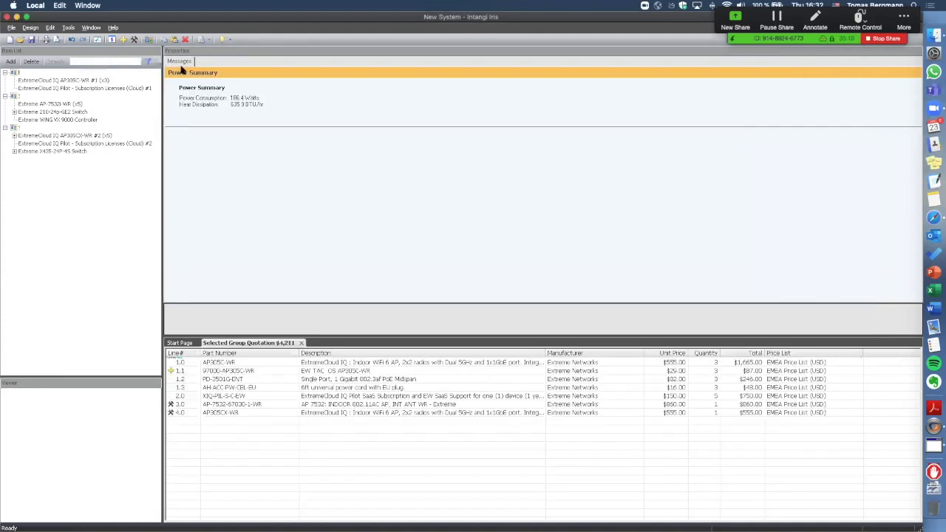
# - Add a new design group labelled "spares"
pyautogui.click(147, 39)
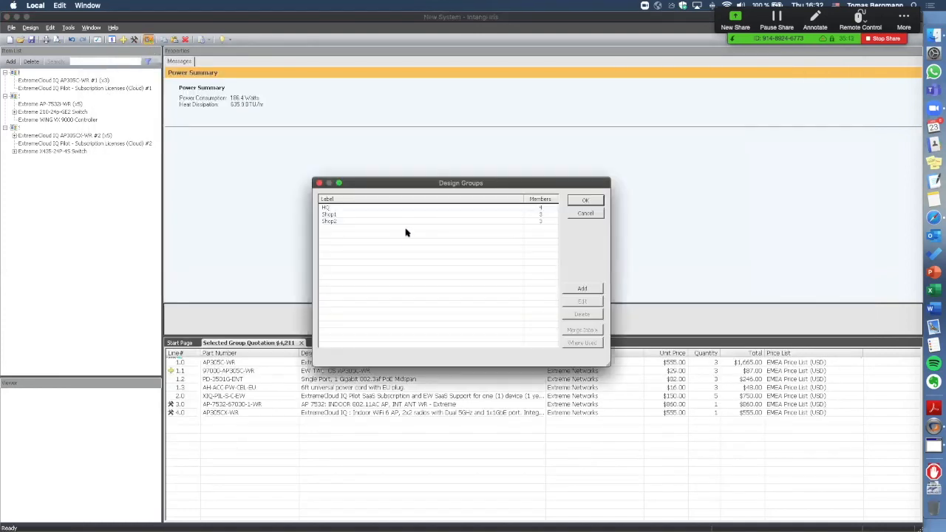
pyautogui.click(577, 290)
pyautogui.write('sper')
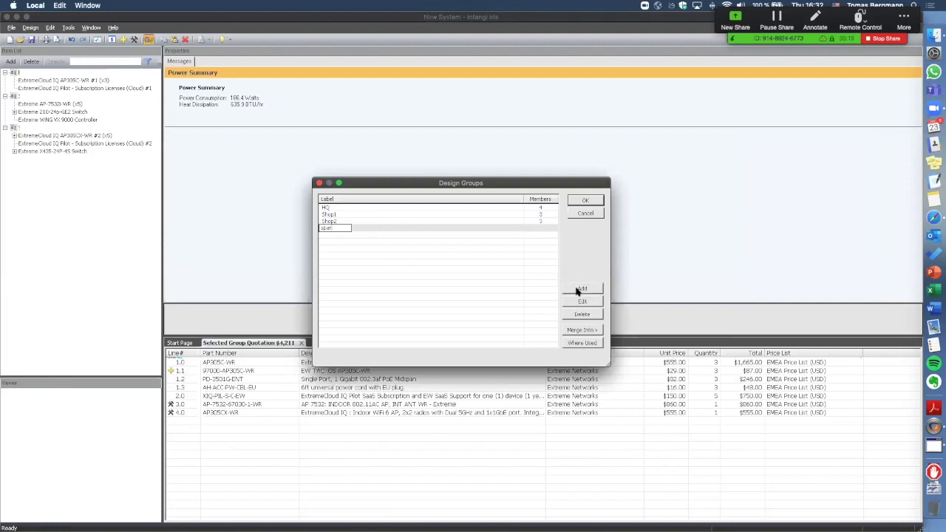
pyautogui.write('es')
pyautogui.click(511, 258)
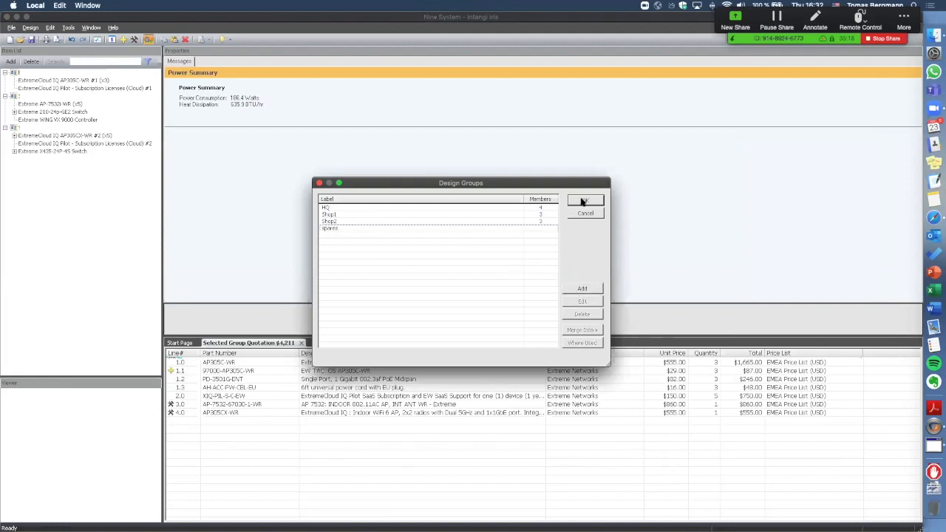
pyautogui.click(585, 201)
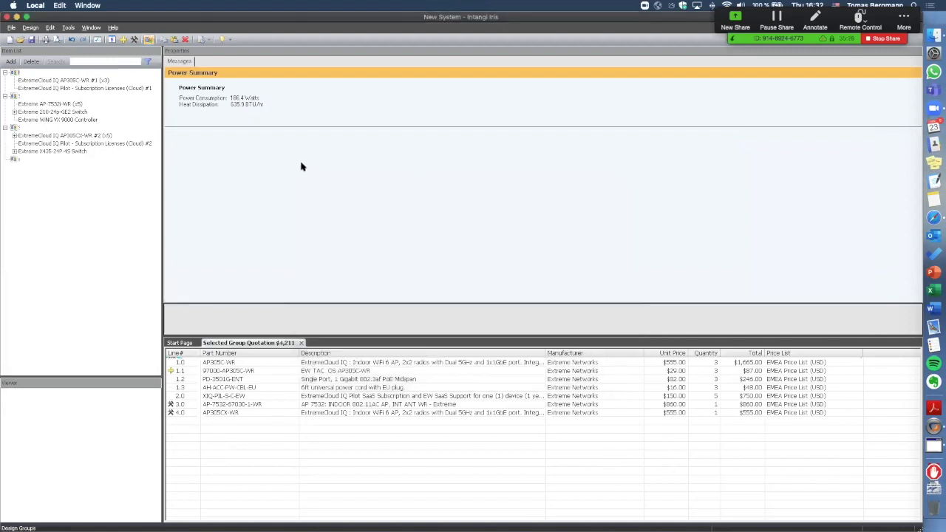
pyautogui.click(322, 406)
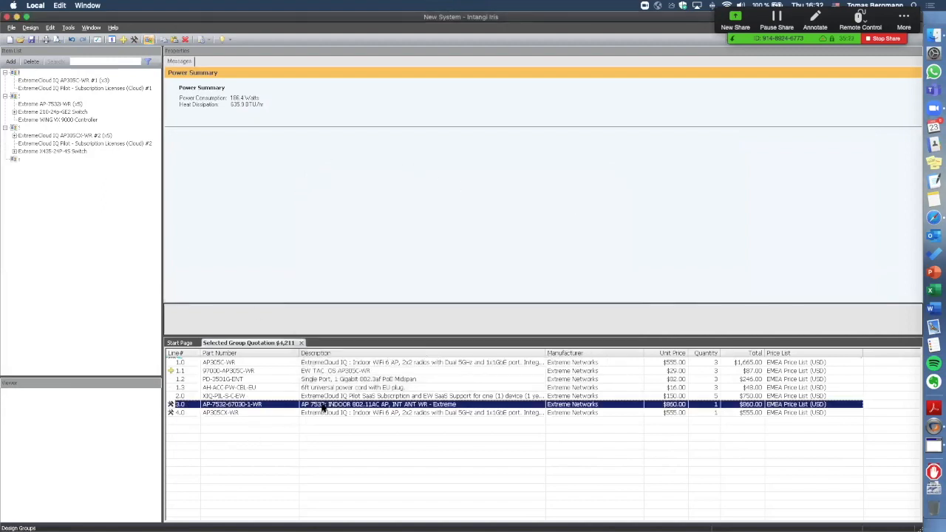
pyautogui.rightClick(642, 406)
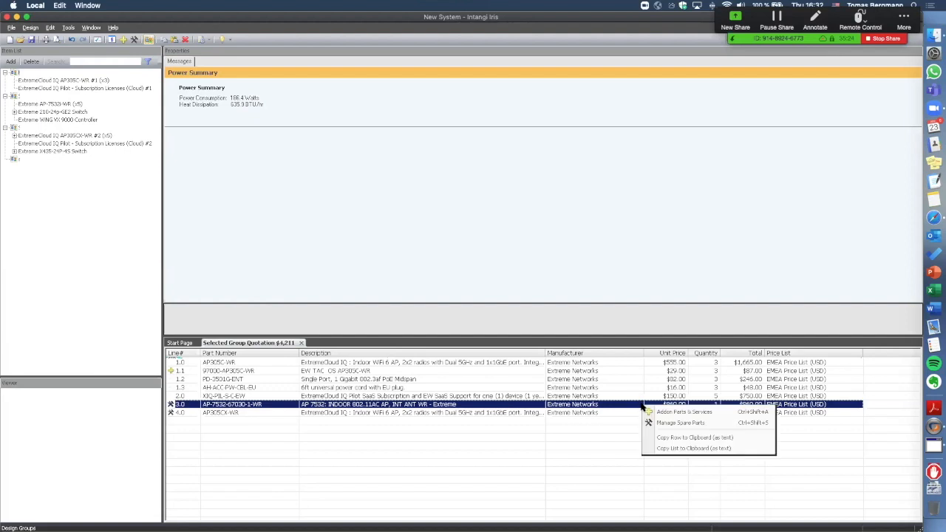
pyautogui.hotkey('ctrl', 'shift', 's')
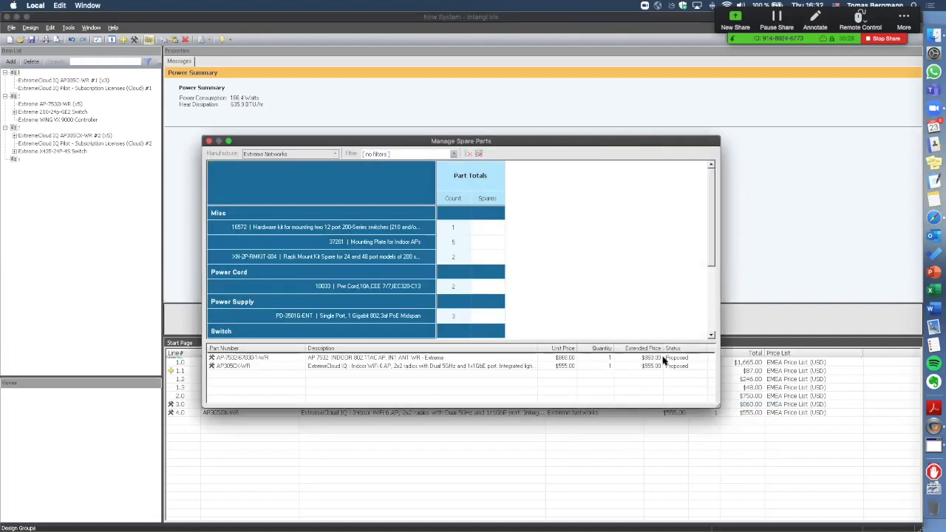
pyautogui.click(248, 359)
pyautogui.rightClick(254, 359)
pyautogui.moveTo(292, 364)
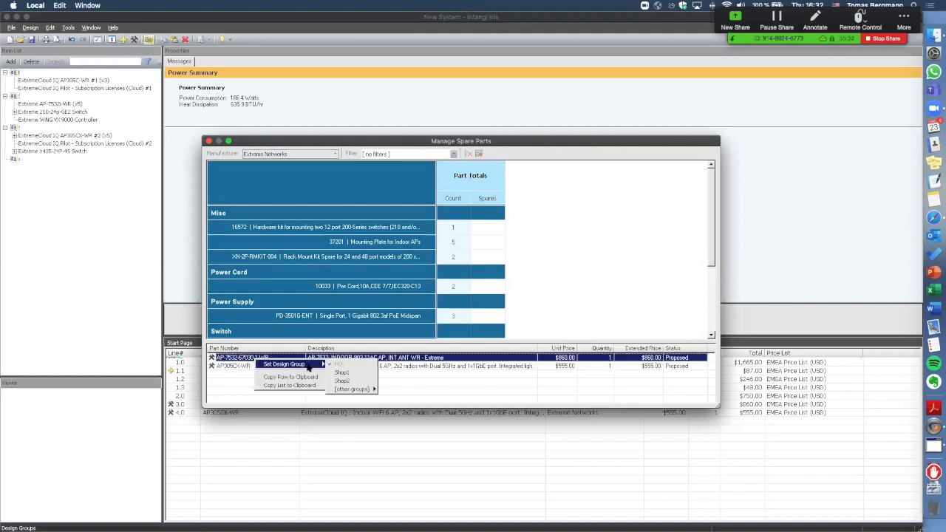
pyautogui.moveTo(355, 389)
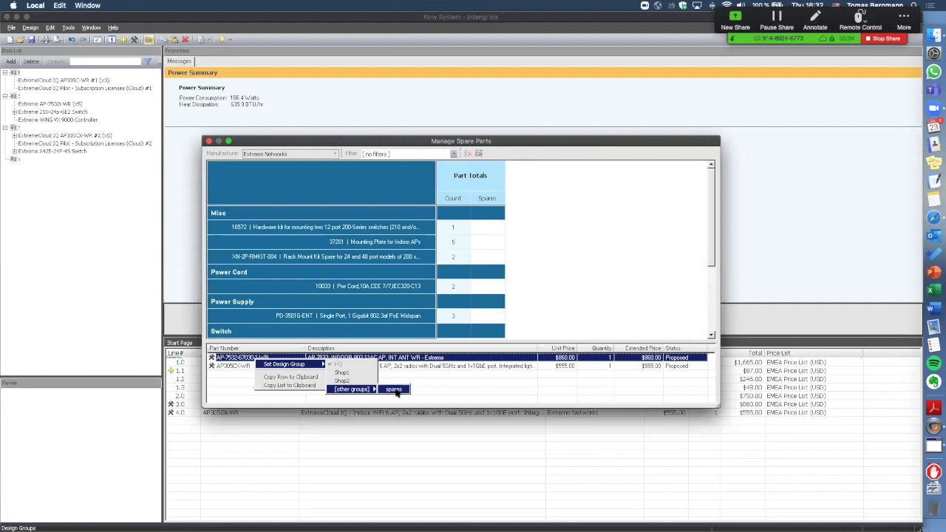
pyautogui.click(393, 391)
# - Assign the AP305CX-WR spare part to the spares design group and close spare parts management
pyautogui.click(285, 365)
pyautogui.rightClick(285, 365)
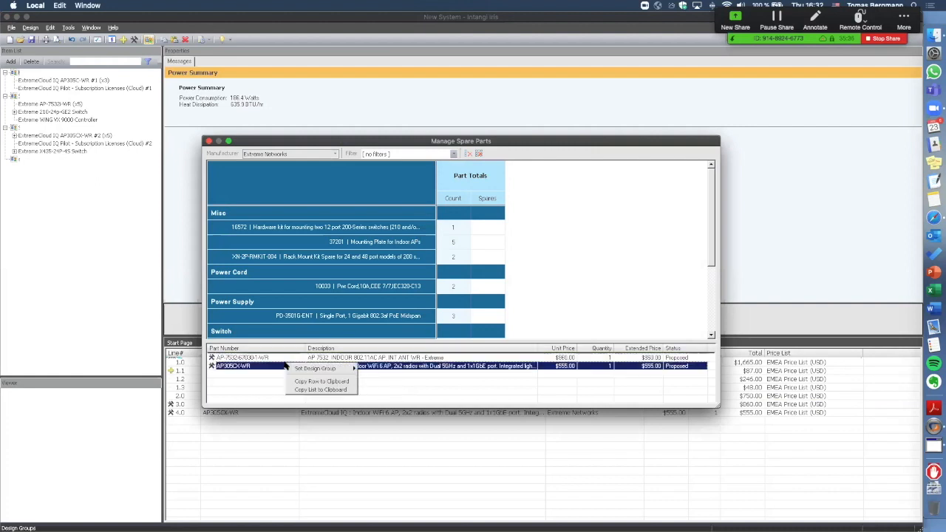
pyautogui.moveTo(331, 369)
pyautogui.click(374, 393)
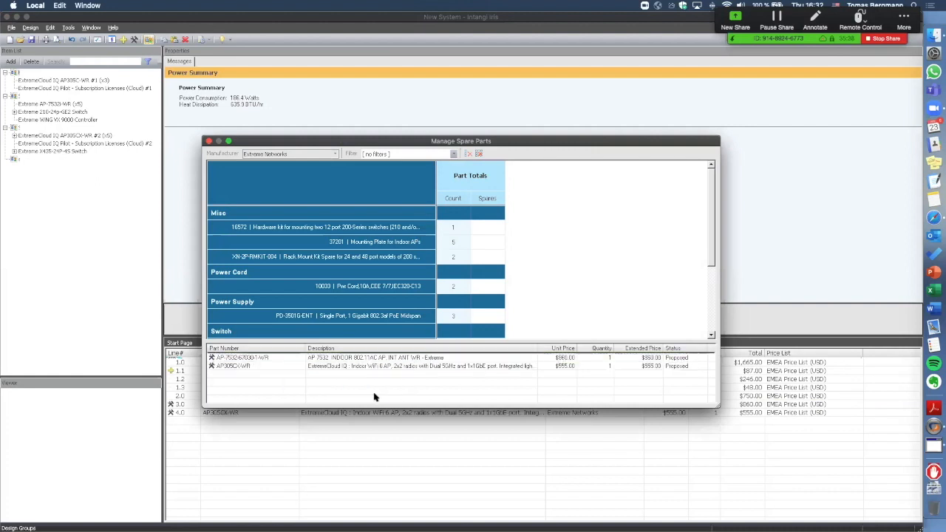
pyautogui.click(210, 141)
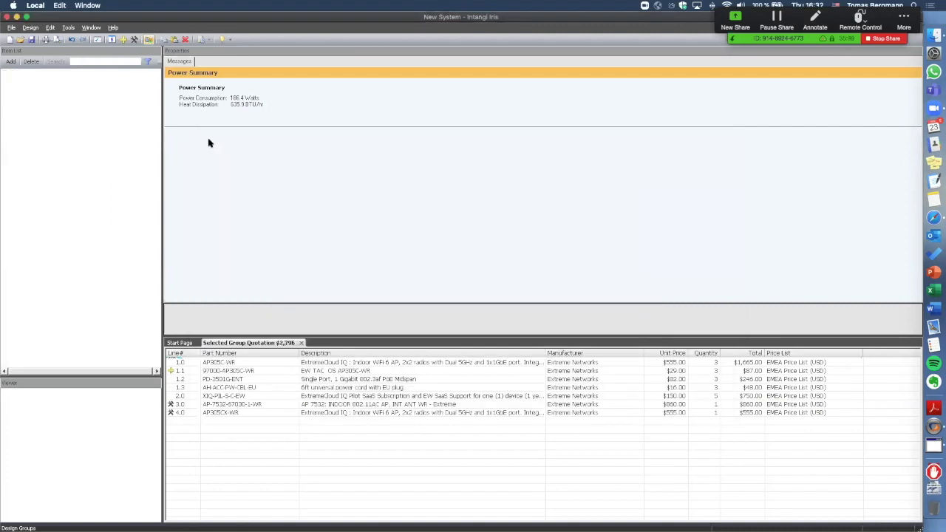
# - Export the composite quotation in Extreme format (csv) to My Mac Desktop and close the quotation
pyautogui.click(112, 39)
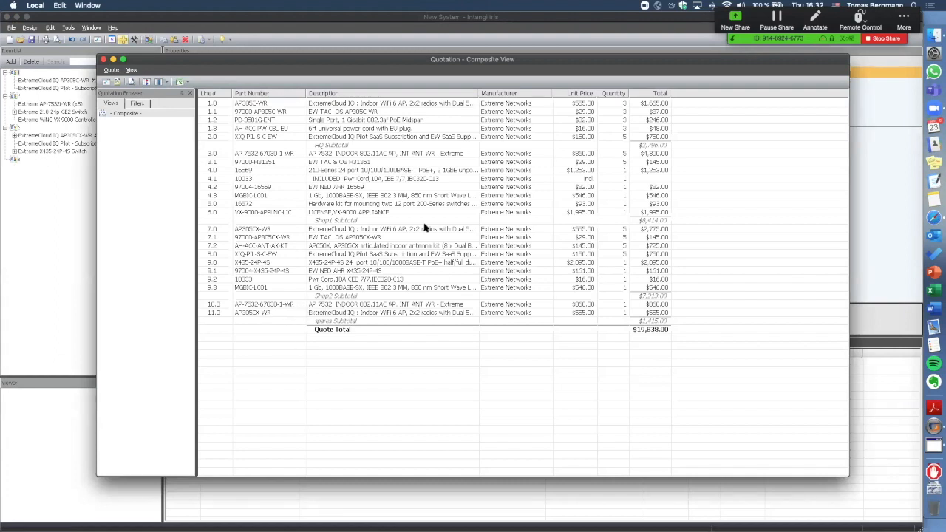
pyautogui.click(185, 81)
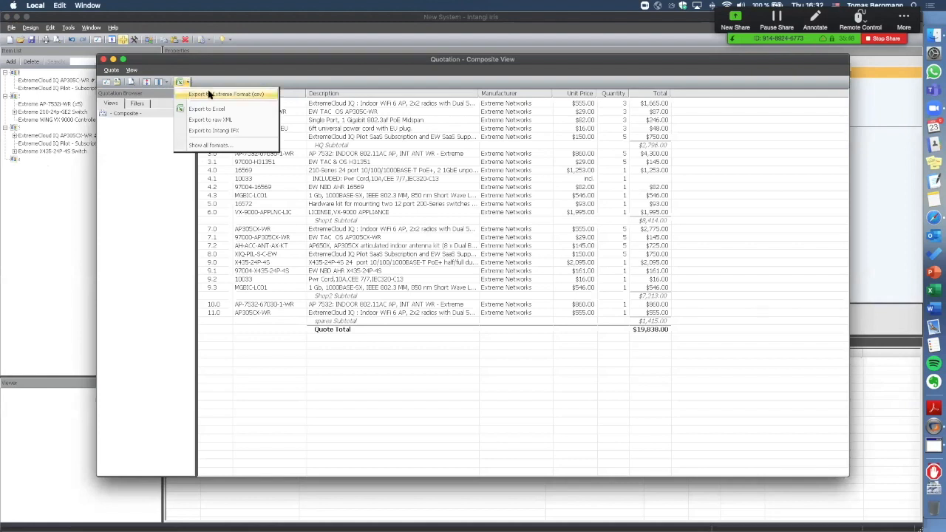
pyautogui.click(210, 95)
pyautogui.click(346, 222)
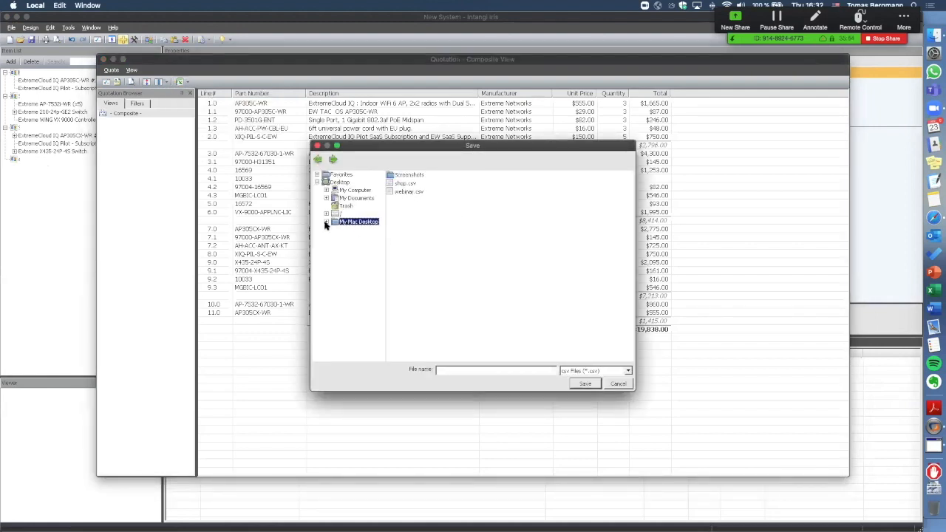
pyautogui.click(479, 369)
pyautogui.click(591, 387)
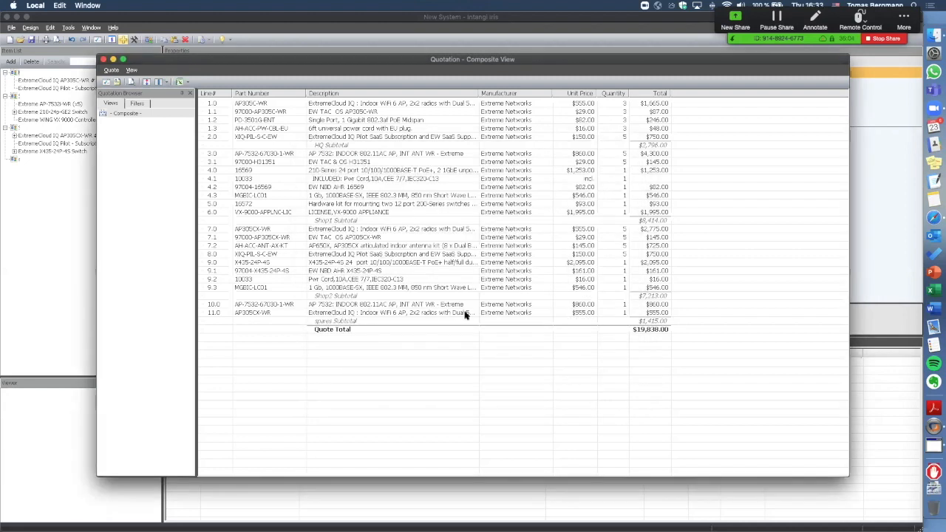
pyautogui.click(104, 59)
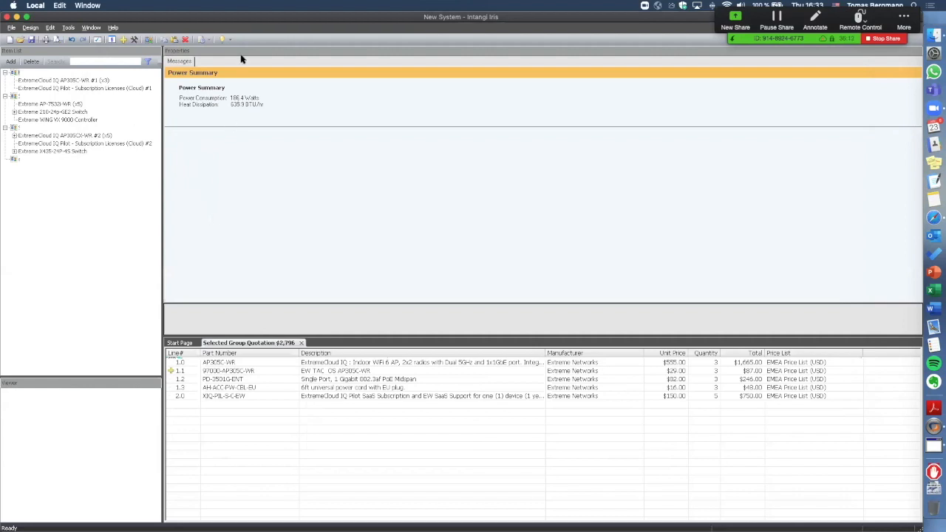
# - Examine the available product advisors, the power summary of the AP305C-WR access point, and the help and tools commands
pyautogui.click(96, 80)
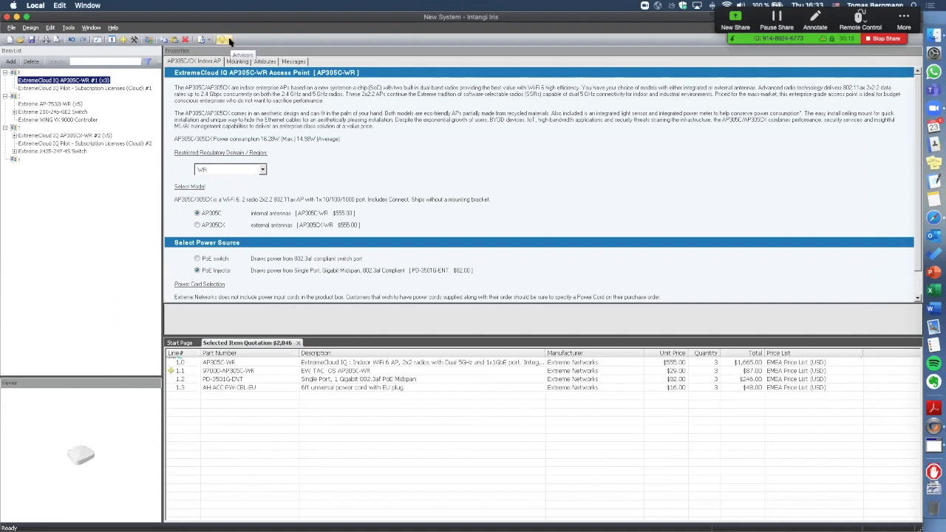
pyautogui.click(230, 39)
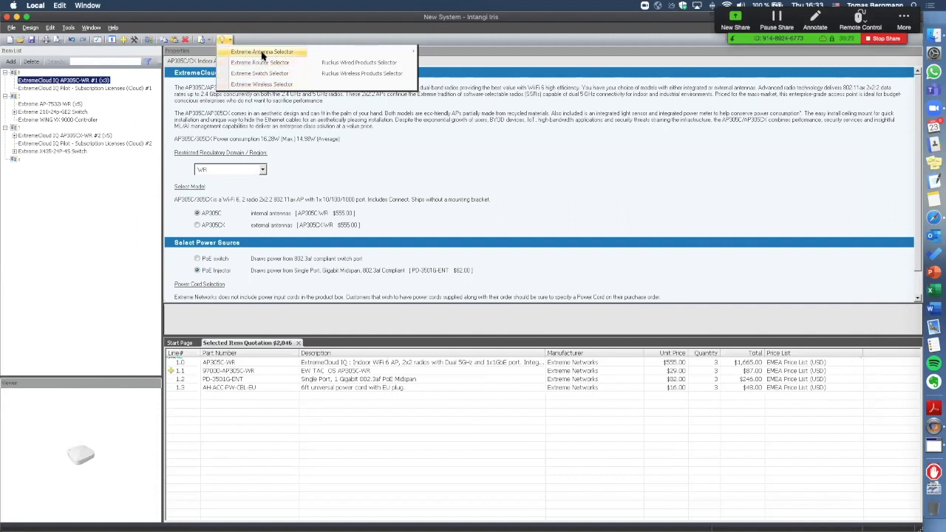
pyautogui.click(499, 42)
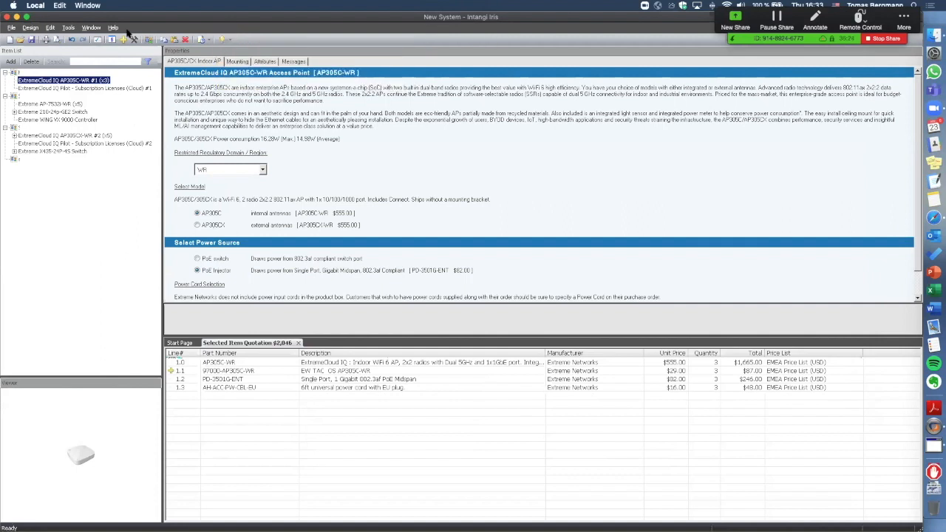
pyautogui.click(294, 62)
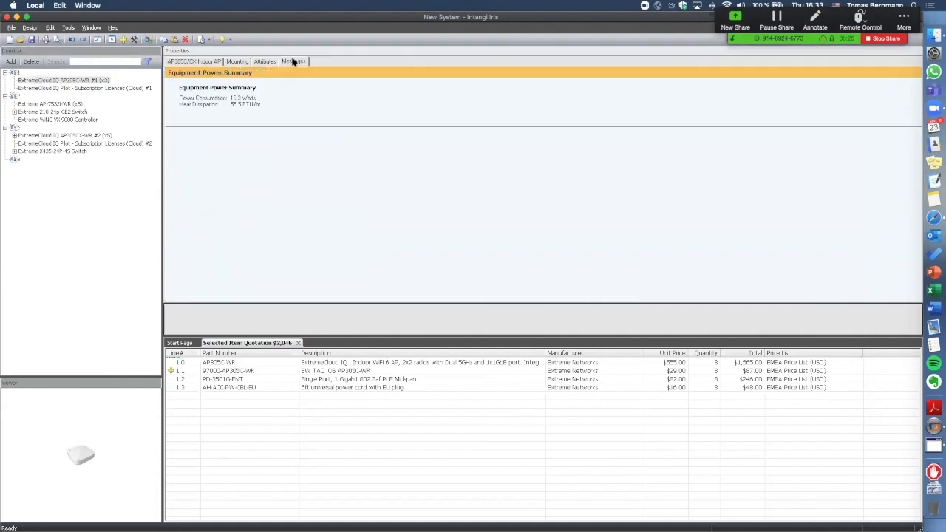
pyautogui.click(186, 65)
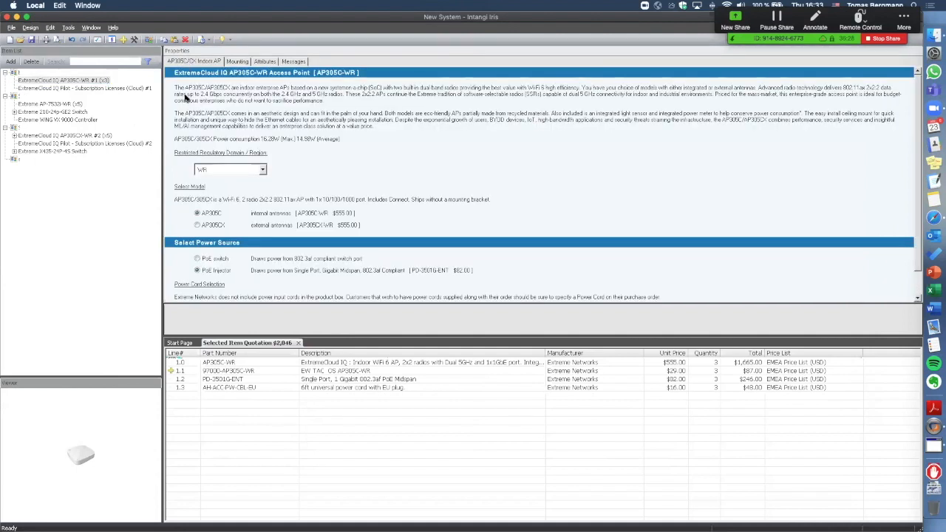
pyautogui.click(113, 28)
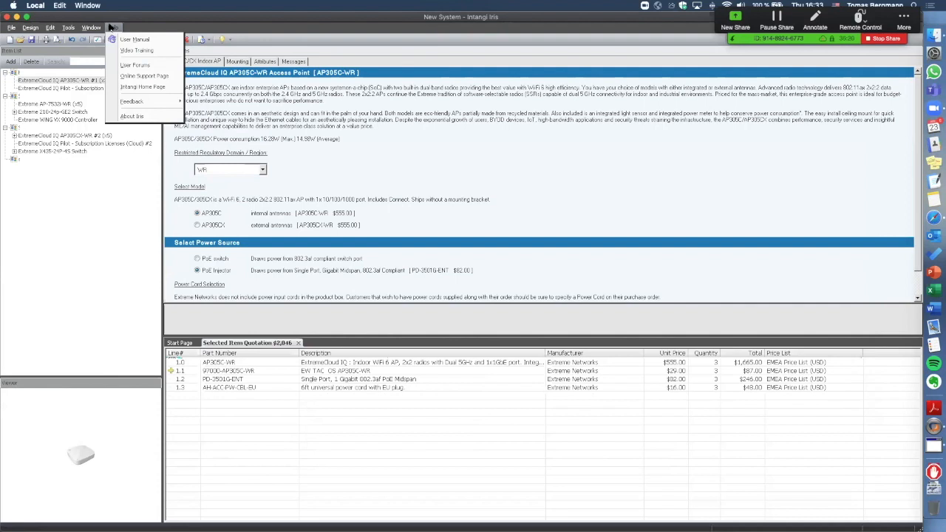
pyautogui.moveTo(96, 33)
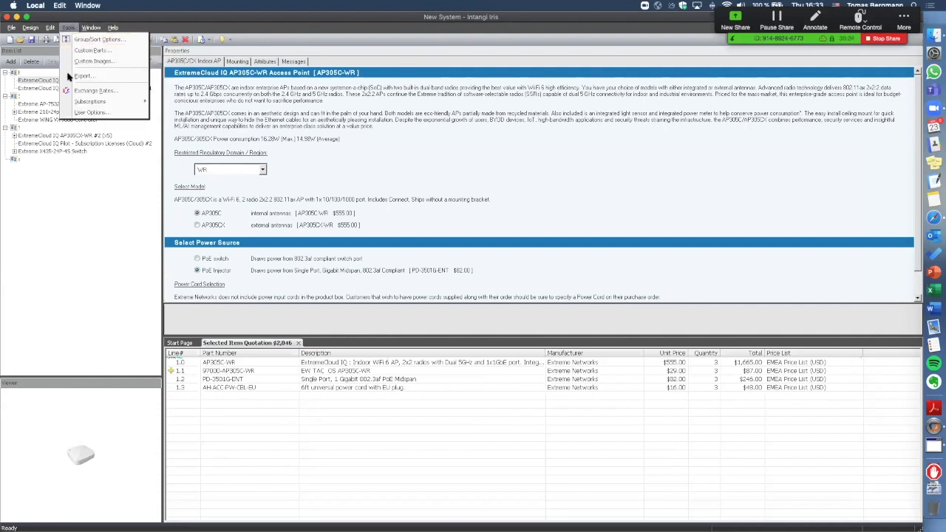
pyautogui.click(288, 121)
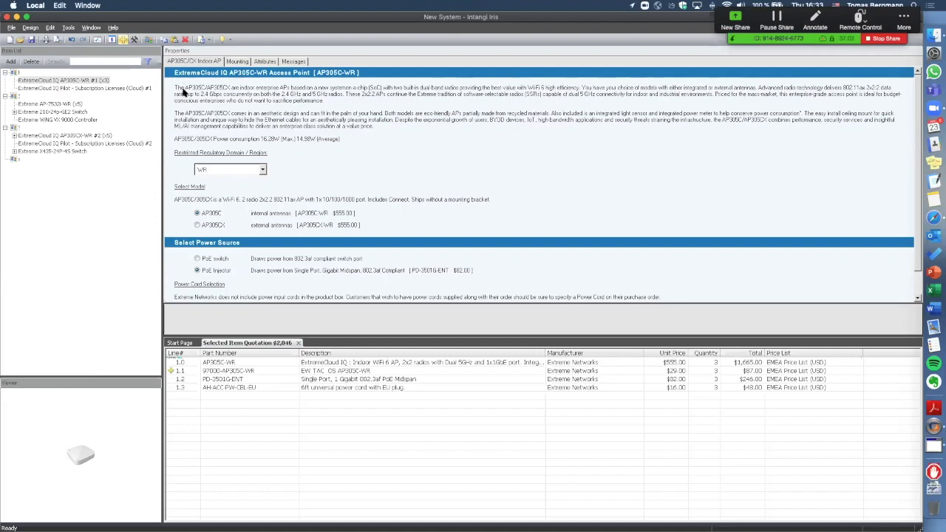
pyautogui.click(67, 27)
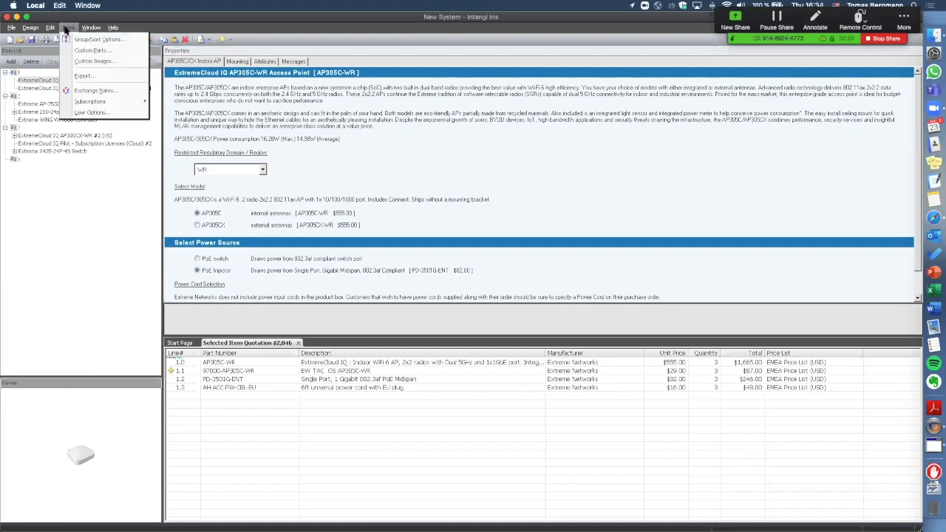
pyautogui.click(102, 113)
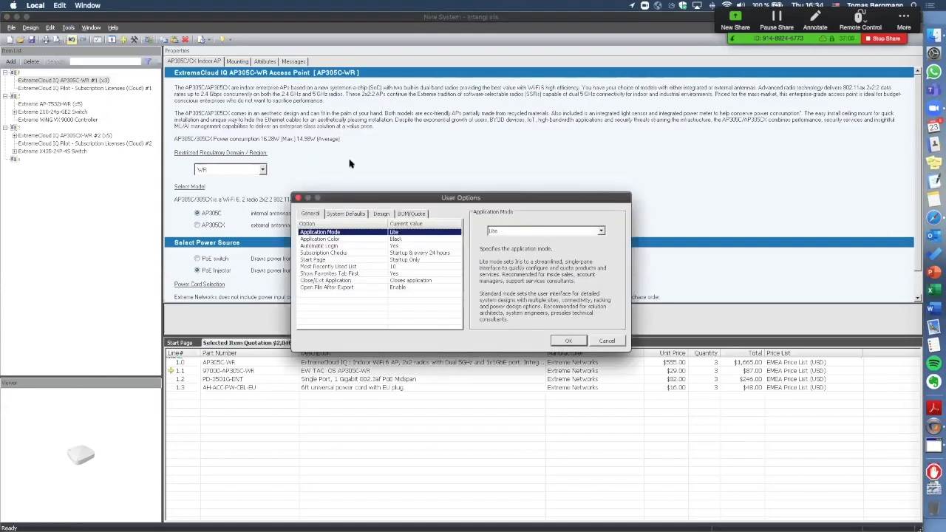
pyautogui.click(512, 233)
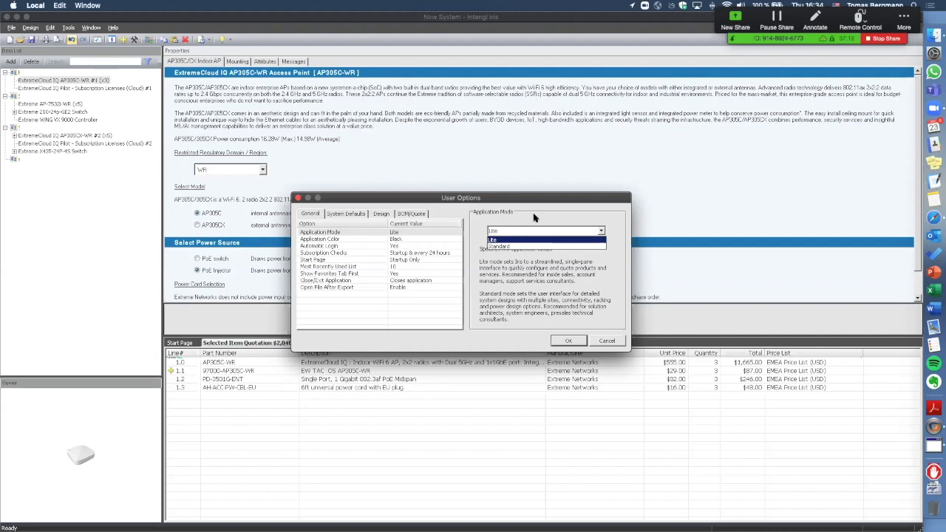
pyautogui.click(606, 342)
pyautogui.click(606, 342)
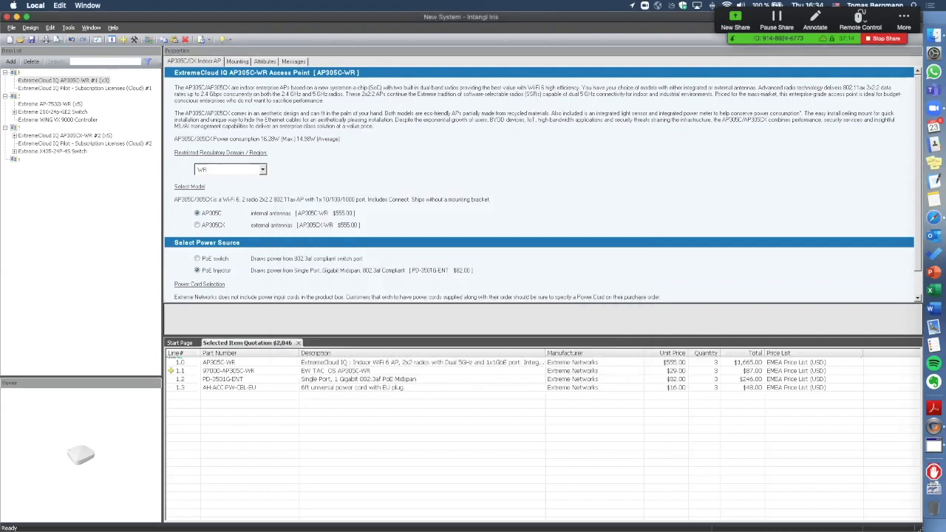
# - Save the design as "webinar iris" on My Mac Desktop
pyautogui.click(13, 27)
pyautogui.click(80, 103)
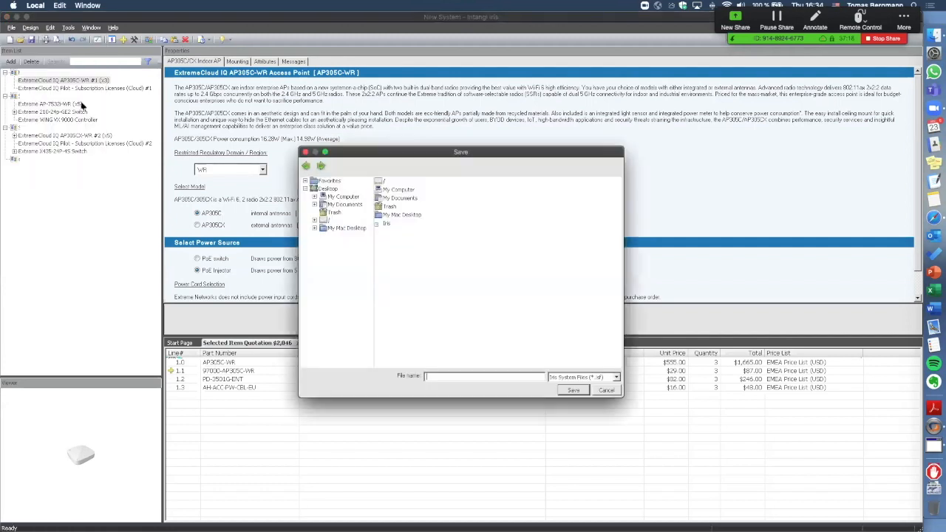
pyautogui.click(329, 230)
pyautogui.click(457, 379)
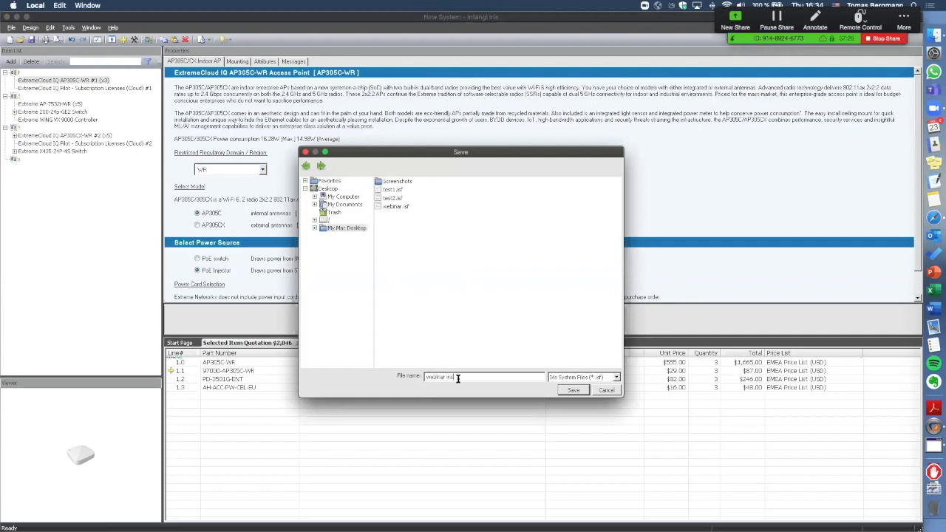
pyautogui.click(573, 390)
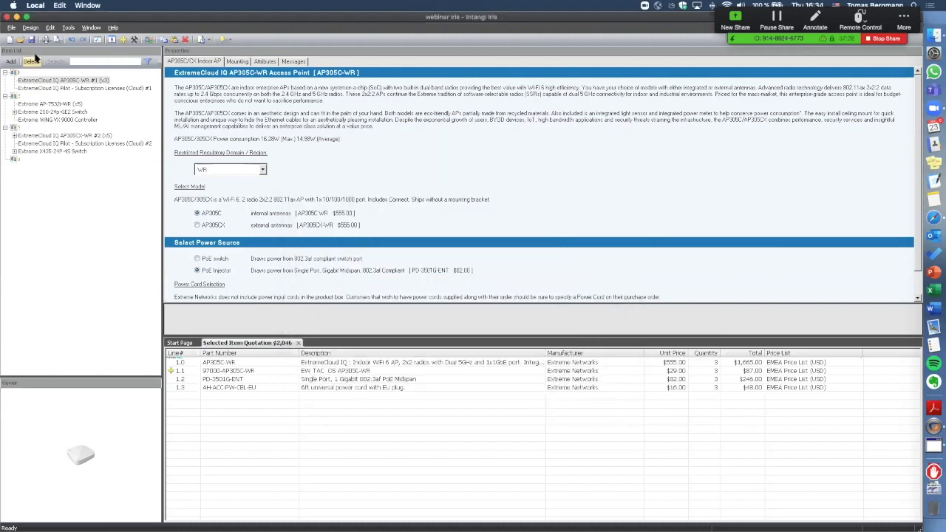
# - Set the application mode to Standard in the user options
pyautogui.click(69, 27)
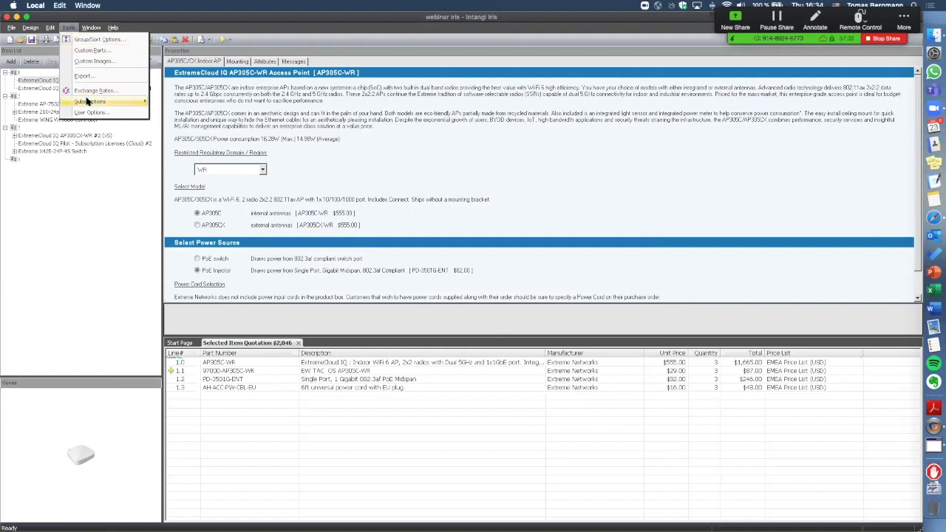
pyautogui.click(88, 113)
pyautogui.click(521, 232)
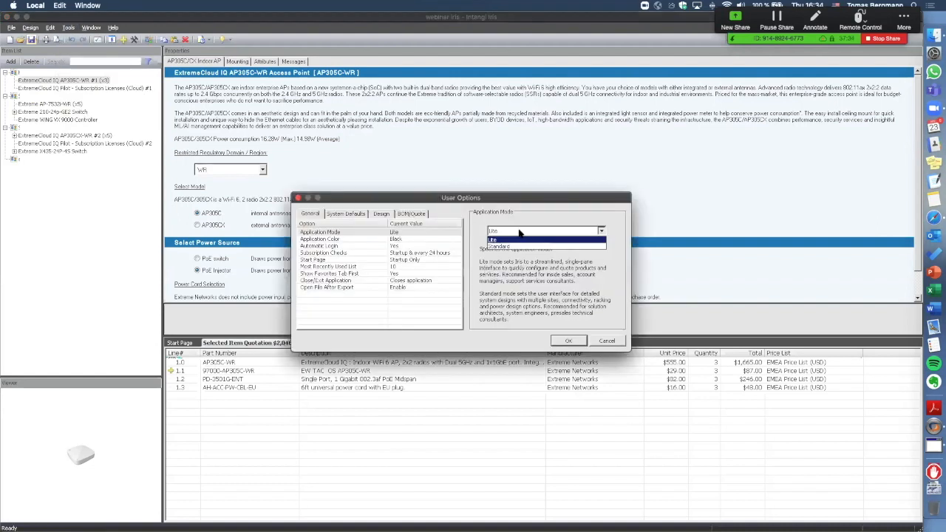
pyautogui.click(515, 247)
pyautogui.click(571, 341)
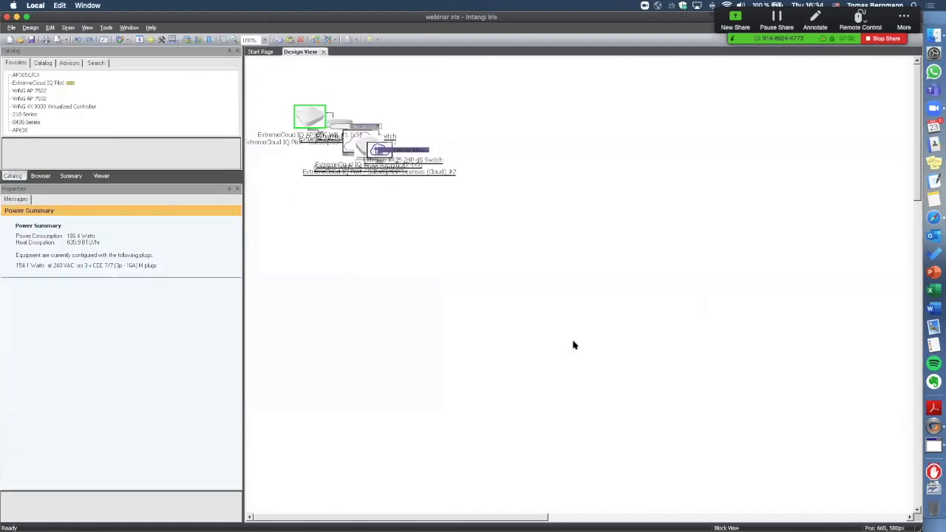
# - Spread the overlapping access points, switches, licenses and controller apart in the design view, and select the AP-7532i-WR access point
pyautogui.moveTo(371, 150); pyautogui.dragTo(607, 140)
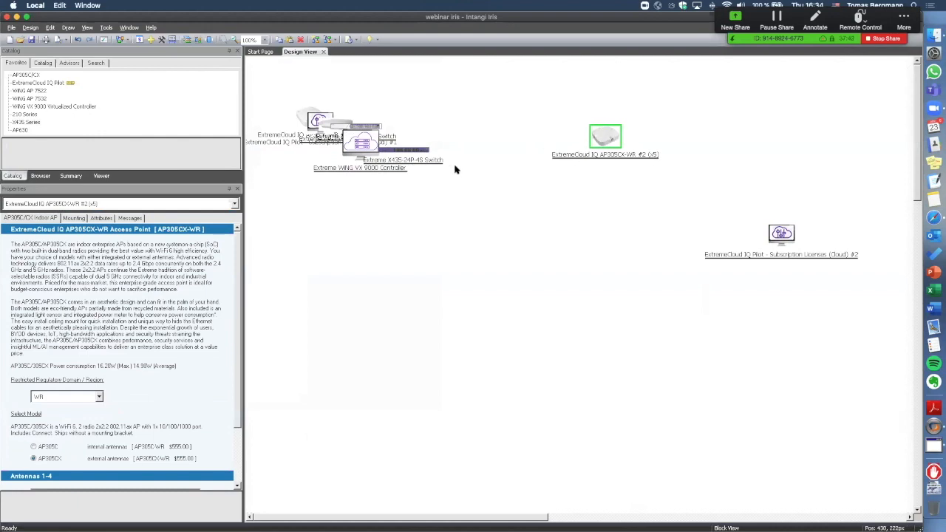
pyautogui.moveTo(356, 143); pyautogui.dragTo(477, 289)
pyautogui.moveTo(395, 153); pyautogui.dragTo(560, 220)
pyautogui.moveTo(362, 129); pyautogui.dragTo(510, 98)
pyautogui.moveTo(318, 124); pyautogui.dragTo(386, 84)
pyautogui.moveTo(403, 153); pyautogui.dragTo(455, 207)
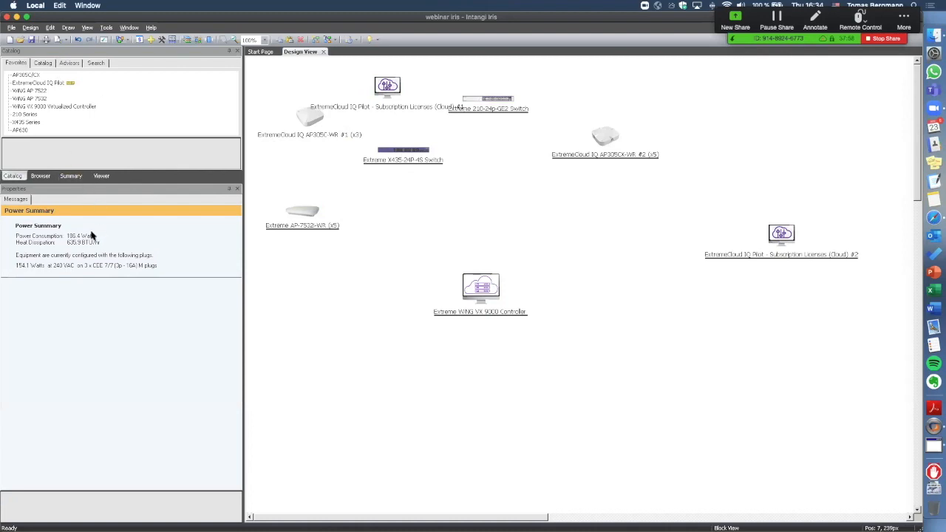
pyautogui.click(295, 213)
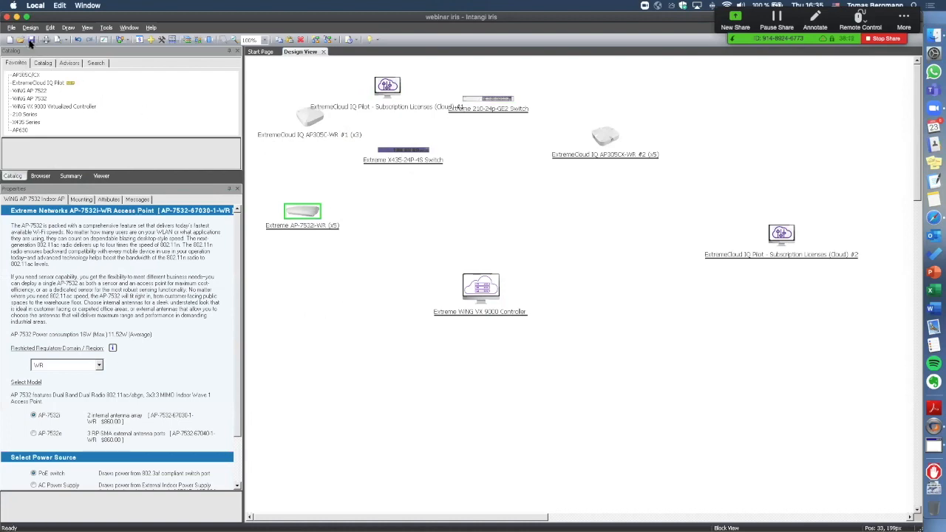
# - Set Enable Topology to Yes in the system settings
pyautogui.click(9, 28)
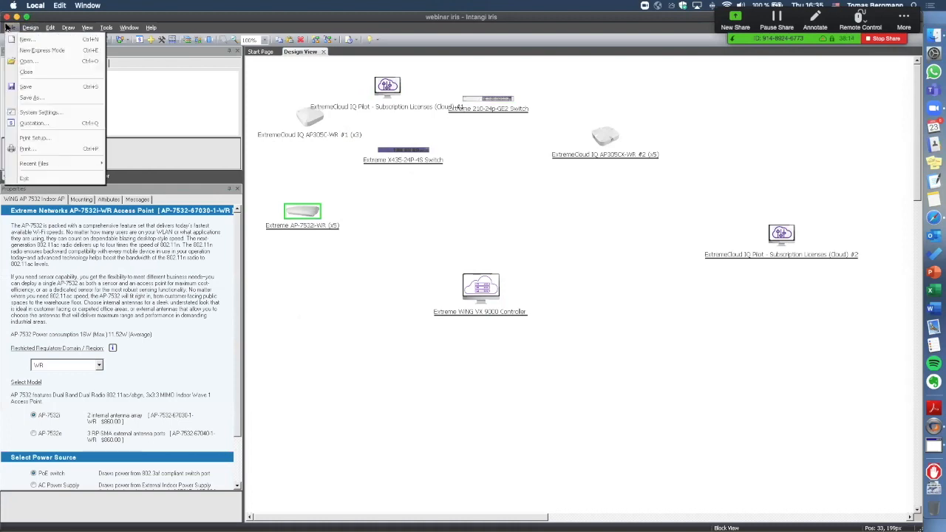
pyautogui.click(42, 113)
pyautogui.press('t')
pyautogui.click(561, 237)
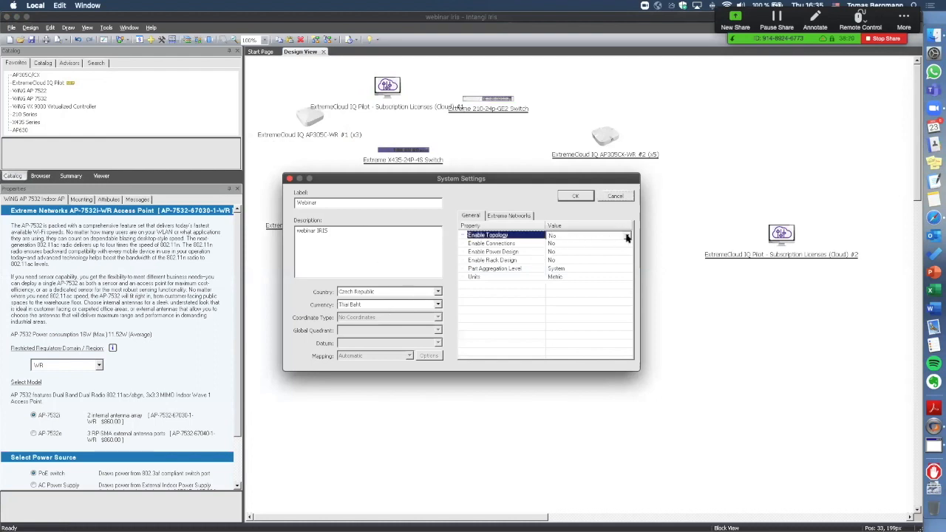
pyautogui.click(627, 237)
pyautogui.click(591, 251)
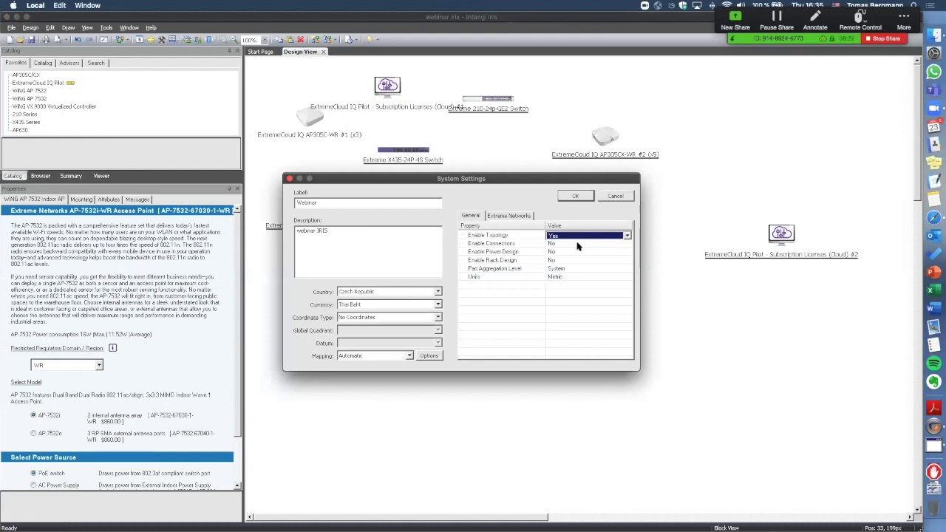
# - Set Enable Connections and Enable Power Design to Yes, and apply the system settings
pyautogui.click(578, 244)
pyautogui.click(627, 246)
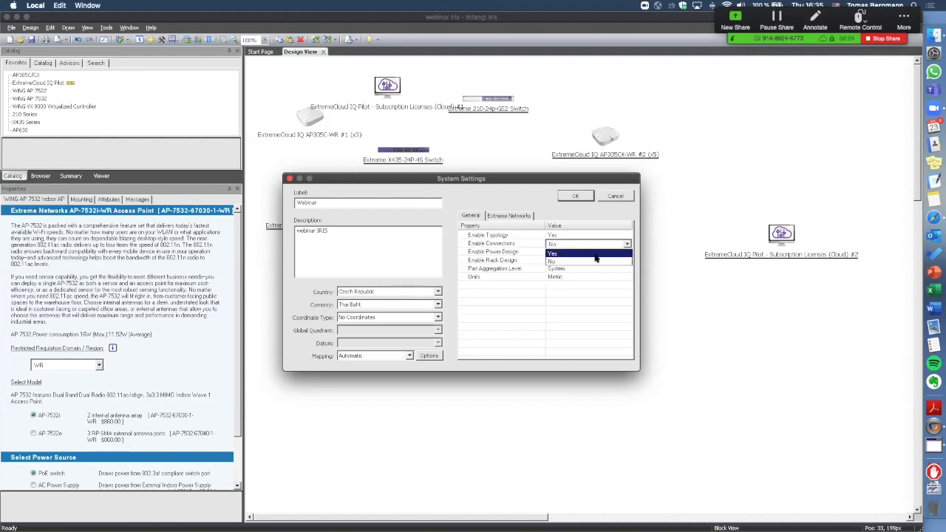
pyautogui.click(550, 254)
pyautogui.click(560, 252)
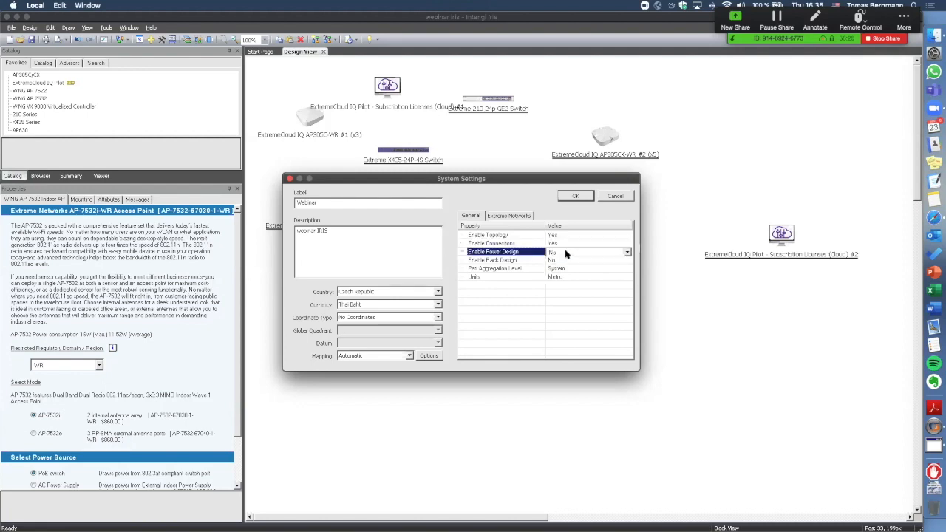
pyautogui.click(626, 253)
pyautogui.click(588, 263)
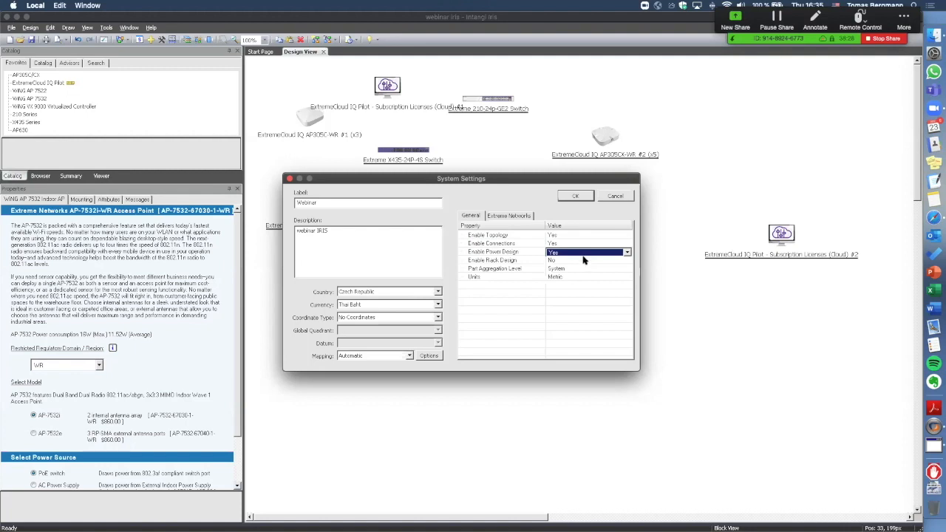
pyautogui.click(574, 196)
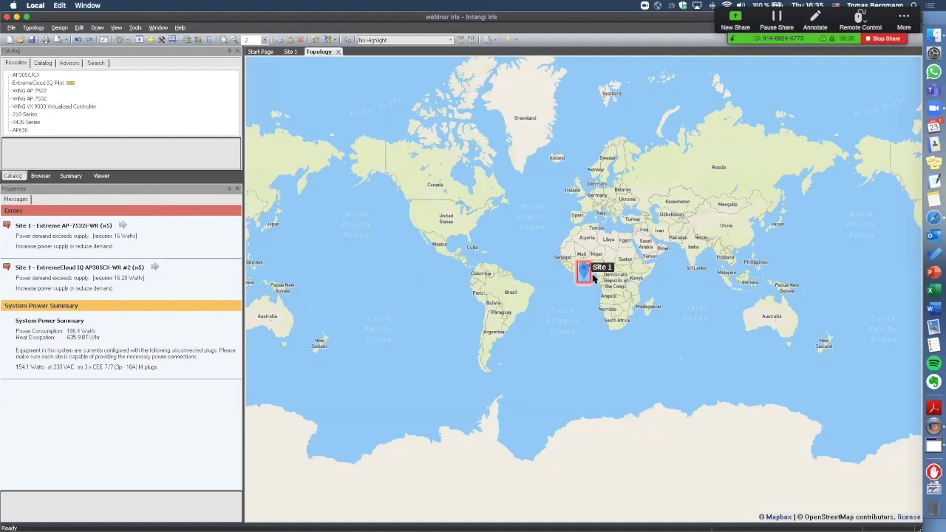
# - Move the Site 1 marker to central Europe on the topology map and open the site's design
pyautogui.moveTo(584, 275); pyautogui.dragTo(596, 195)
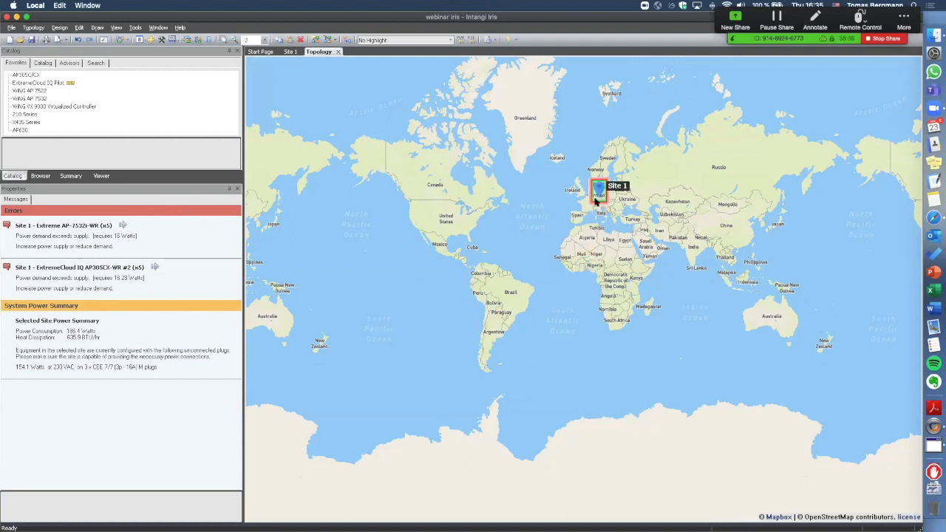
pyautogui.doubleClick(598, 197)
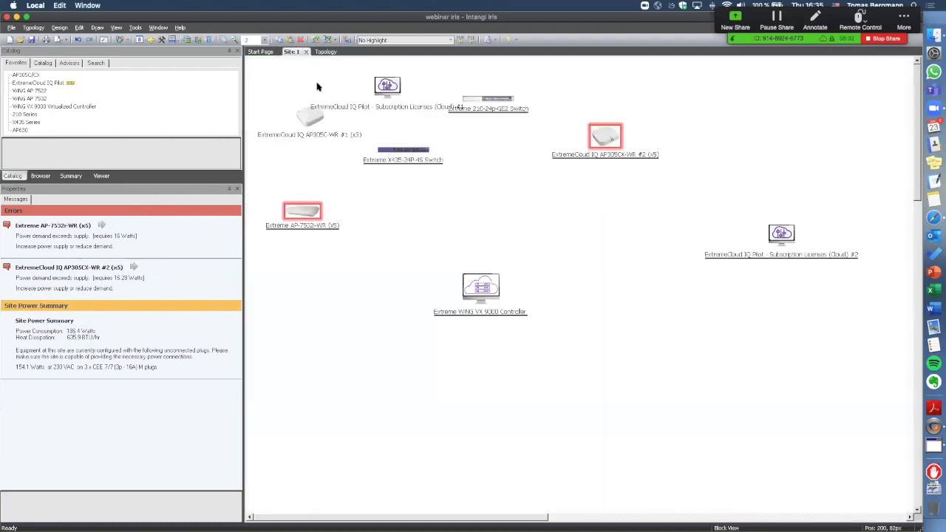
# - Reopen the topology map and move the Site 1 marker to Czechia
pyautogui.click(323, 51)
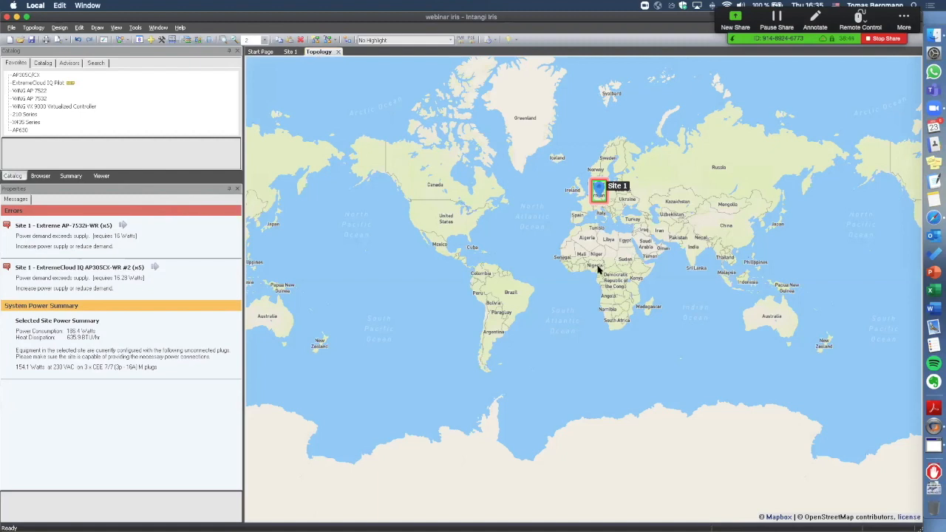
pyautogui.doubleClick(615, 210)
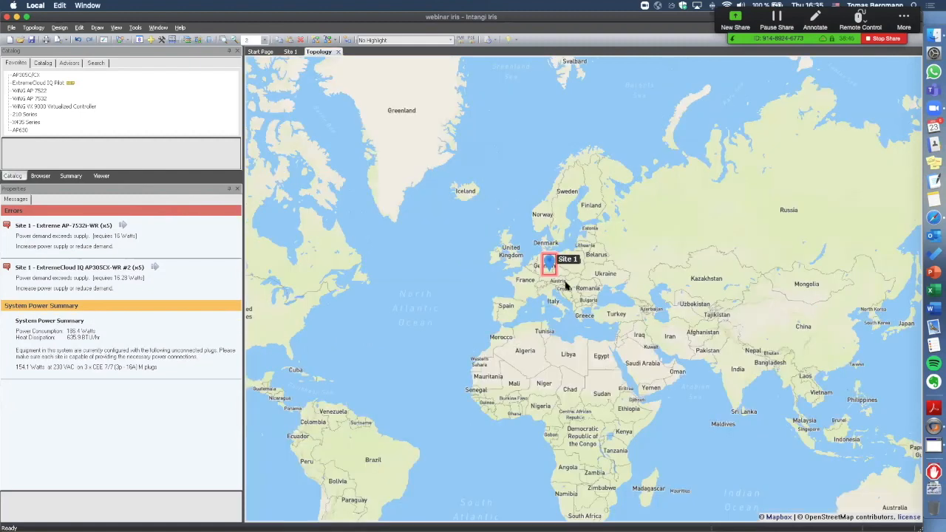
pyautogui.scroll(2, 564, 283)
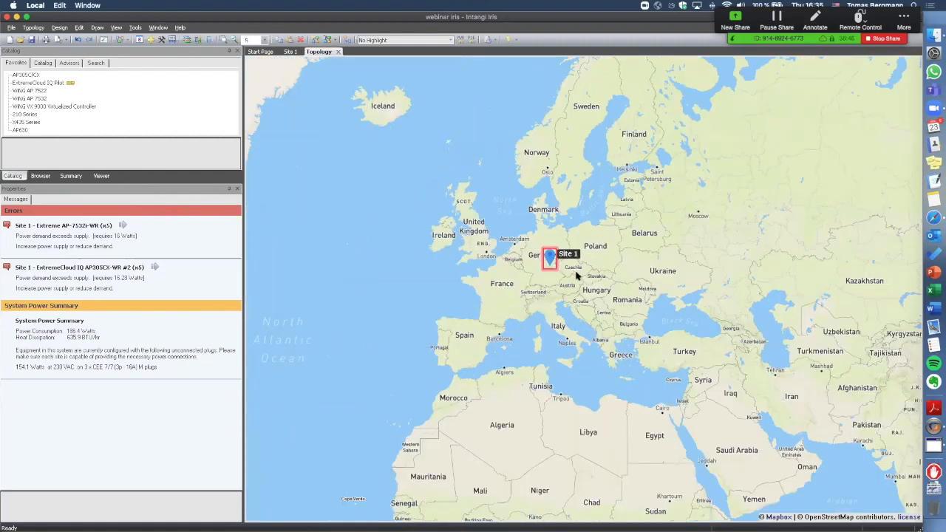
pyautogui.scroll(2, 568, 272)
pyautogui.moveTo(529, 268); pyautogui.dragTo(570, 265)
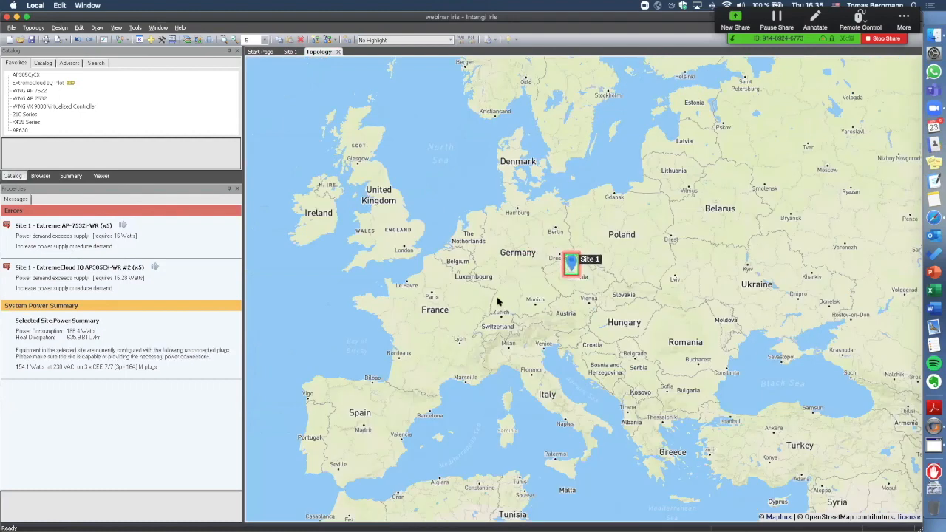
# - In the Site 1 design, show the Shop1 design group frame, lower its 210-24p-GE2 switch, and move the frame below the ungrouped items
pyautogui.click(289, 51)
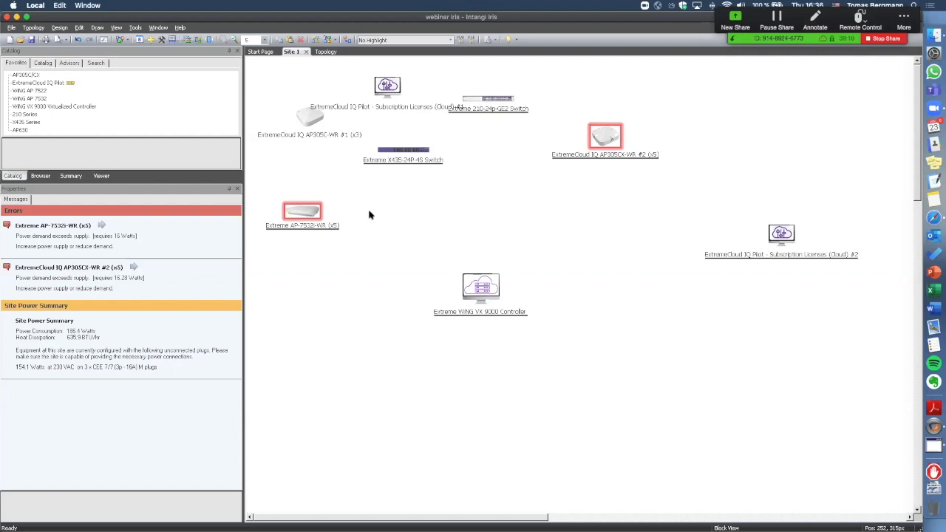
pyautogui.rightClick(306, 212)
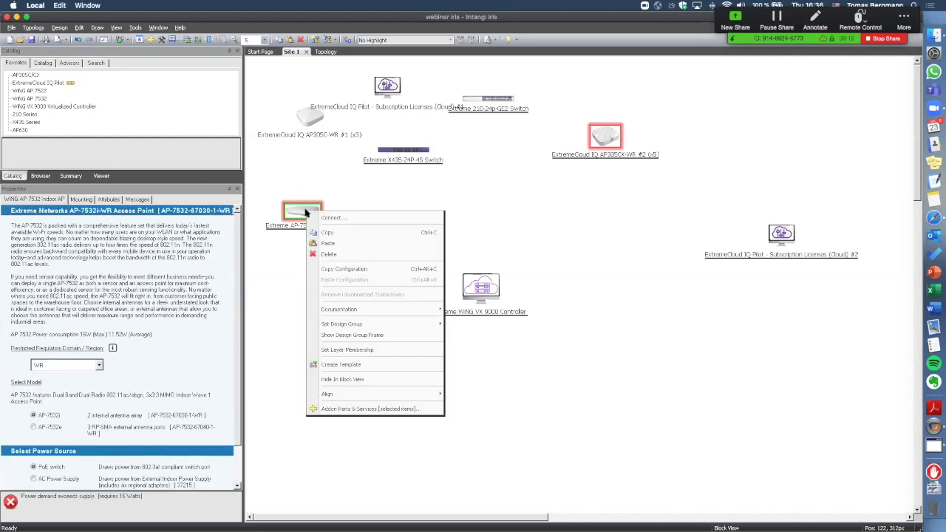
pyautogui.click(358, 336)
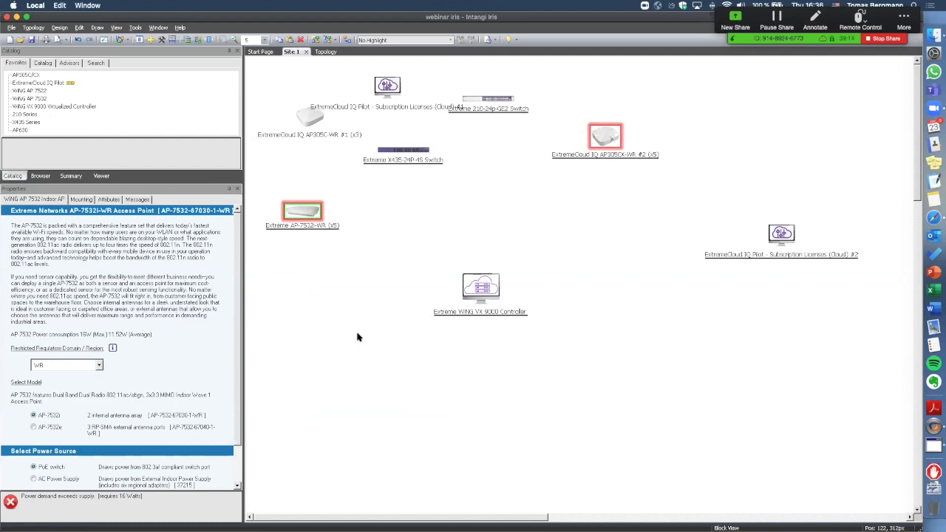
pyautogui.moveTo(276, 88); pyautogui.dragTo(453, 258)
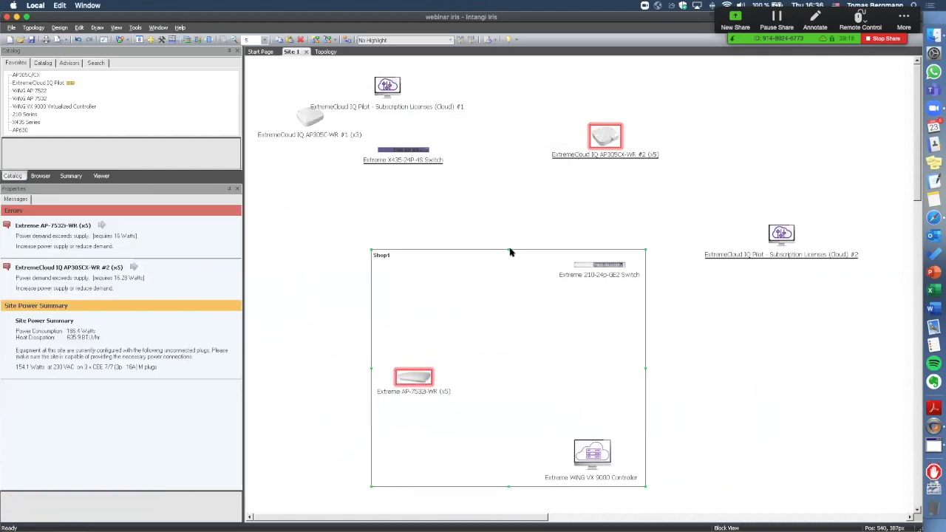
pyautogui.moveTo(591, 272); pyautogui.dragTo(605, 344)
pyautogui.click(477, 258)
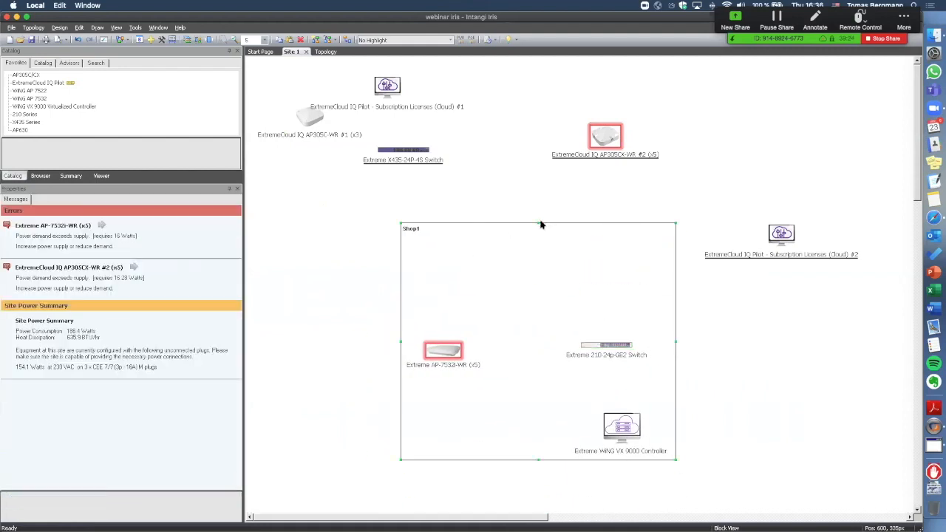
pyautogui.moveTo(536, 223); pyautogui.dragTo(394, 302)
# - Show the Shop2 design group frame, bring its access point, X435-24P-4S switch and license closer together, and place the frame clear of Shop1
pyautogui.rightClick(610, 143)
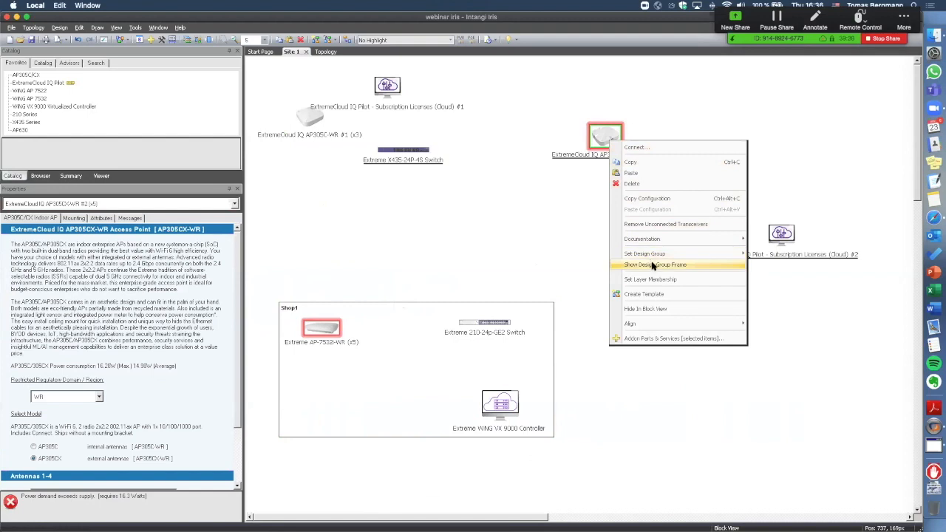
pyautogui.click(653, 265)
pyautogui.moveTo(603, 133); pyautogui.dragTo(642, 204)
pyautogui.moveTo(534, 117); pyautogui.dragTo(592, 151)
pyautogui.moveTo(463, 186); pyautogui.dragTo(653, 187)
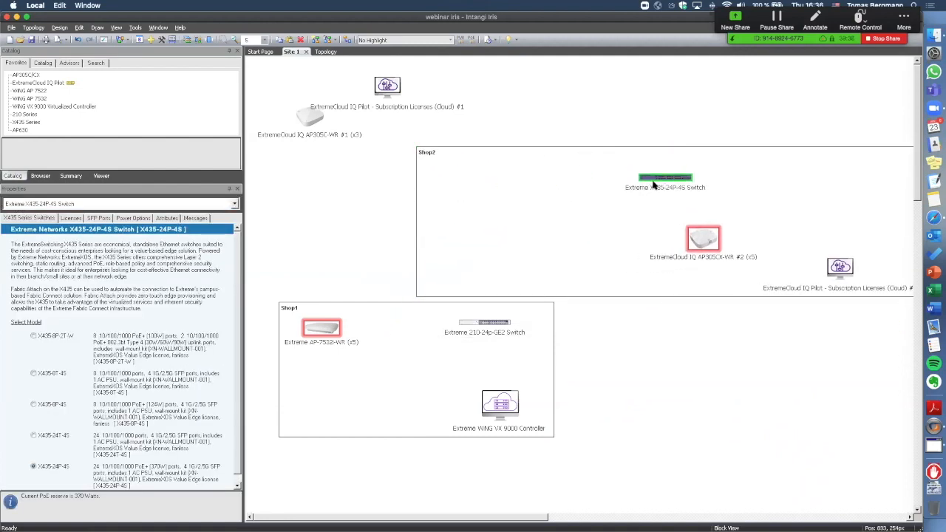
pyautogui.click(418, 216)
pyautogui.moveTo(417, 221); pyautogui.dragTo(603, 220)
pyautogui.moveTo(727, 150); pyautogui.dragTo(670, 139)
# - Space out the ungrouped ExtremeCloud IQ Pilot license #1 and the AP305C-WR #1 access point
pyautogui.click(390, 87)
pyautogui.moveTo(399, 90); pyautogui.dragTo(438, 90)
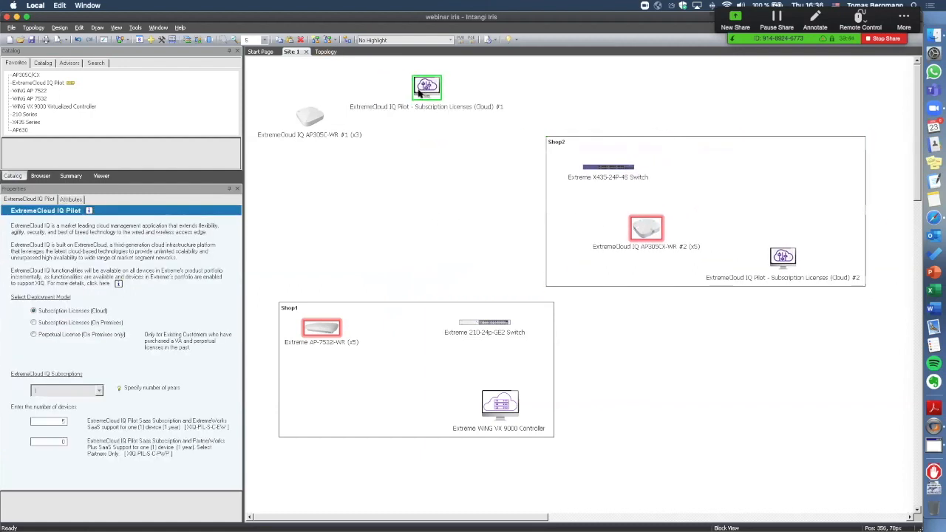
pyautogui.moveTo(315, 121); pyautogui.dragTo(334, 141)
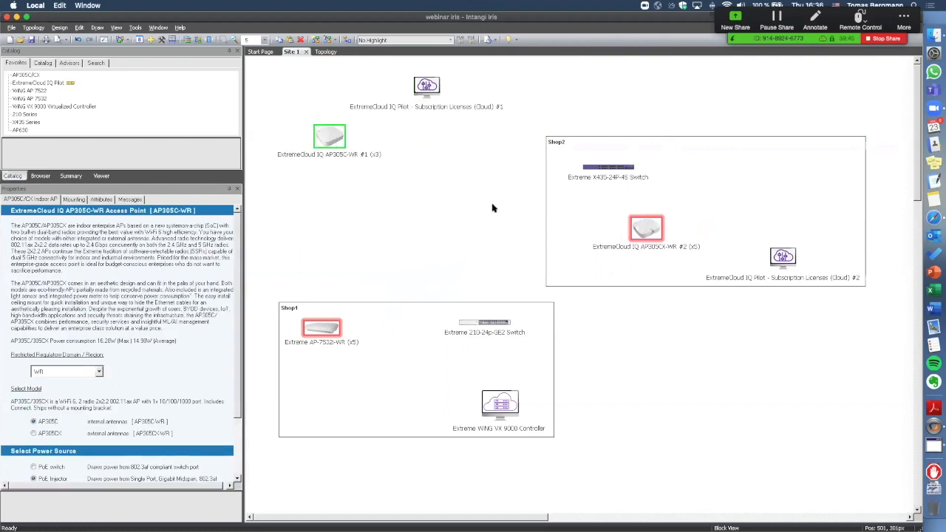
# - Rearrange the Shop1 group so the 210-24p-GE2 switch sits at its upper left with the AP-7532i-WR access point below
pyautogui.click(320, 336)
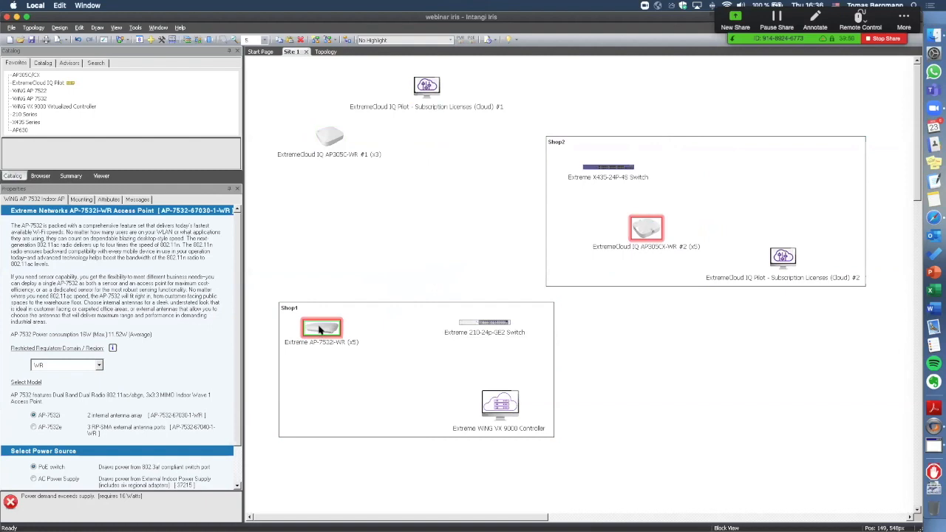
pyautogui.moveTo(320, 331); pyautogui.dragTo(379, 382)
pyautogui.moveTo(411, 325); pyautogui.dragTo(469, 329)
pyautogui.moveTo(412, 383); pyautogui.dragTo(463, 367)
pyautogui.moveTo(519, 327); pyautogui.dragTo(368, 334)
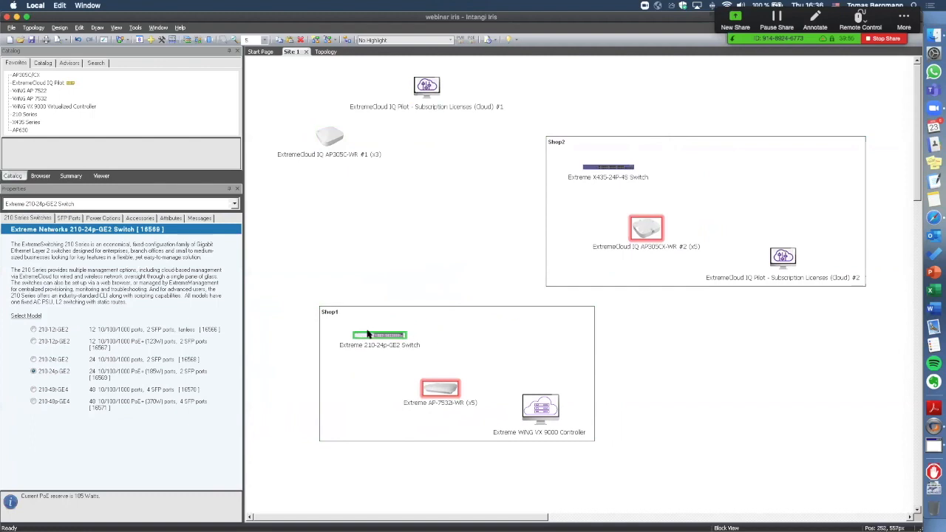
pyautogui.moveTo(438, 392); pyautogui.dragTo(449, 390)
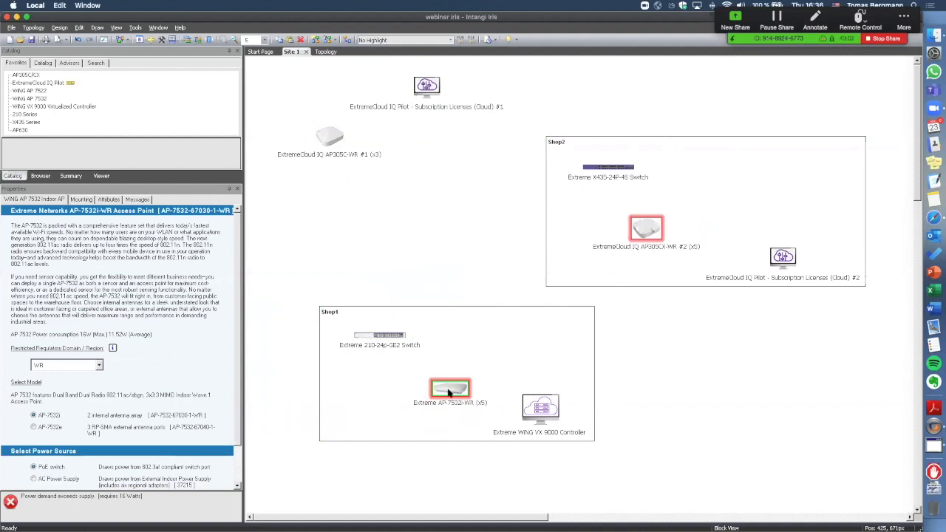
# - Connect the AP-7532i-WR uplink to LAN #1 of the 210-24p-GE2 switch using a generic 10 m CAT5e cable
pyautogui.rightClick(452, 392)
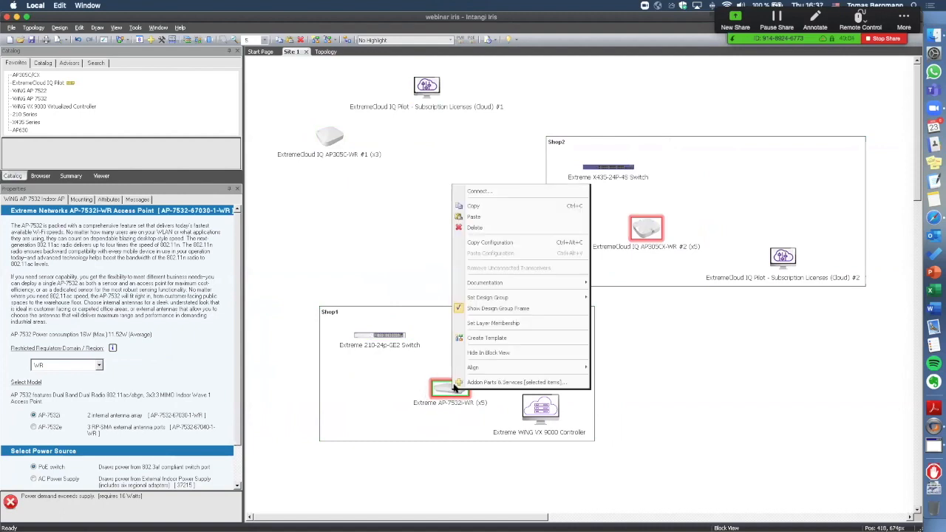
pyautogui.click(488, 192)
pyautogui.click(342, 188)
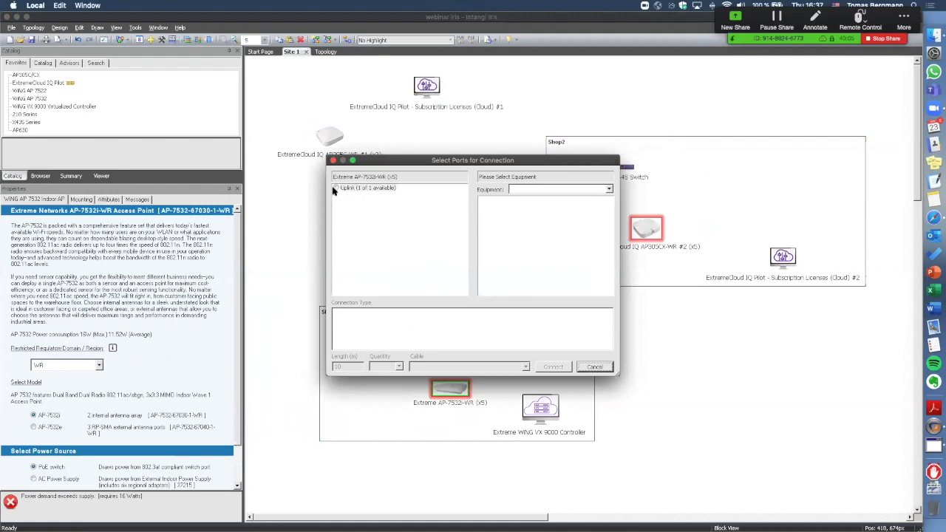
pyautogui.click(606, 190)
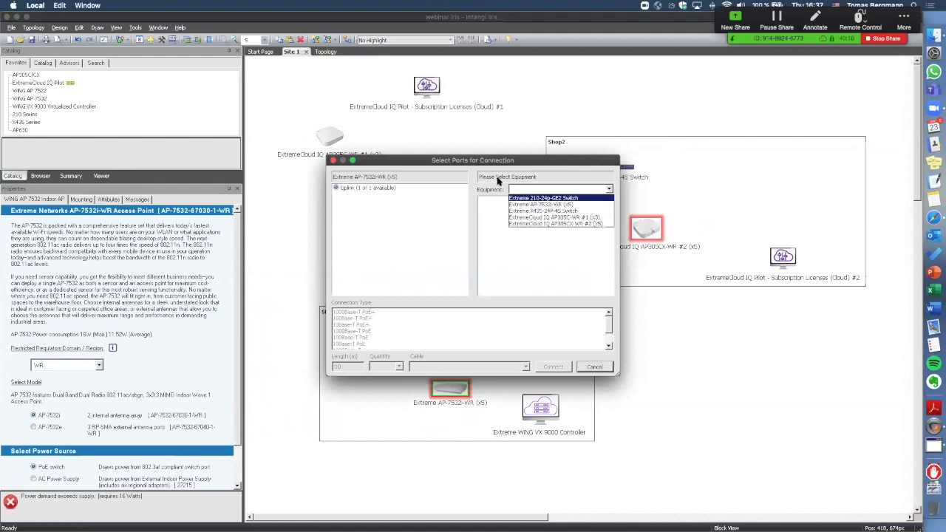
pyautogui.moveTo(497, 164)
pyautogui.mouseDown()
pyautogui.moveTo(514, 190)
pyautogui.moveTo(629, 220)
pyautogui.moveTo(508, 169)
pyautogui.mouseUp()
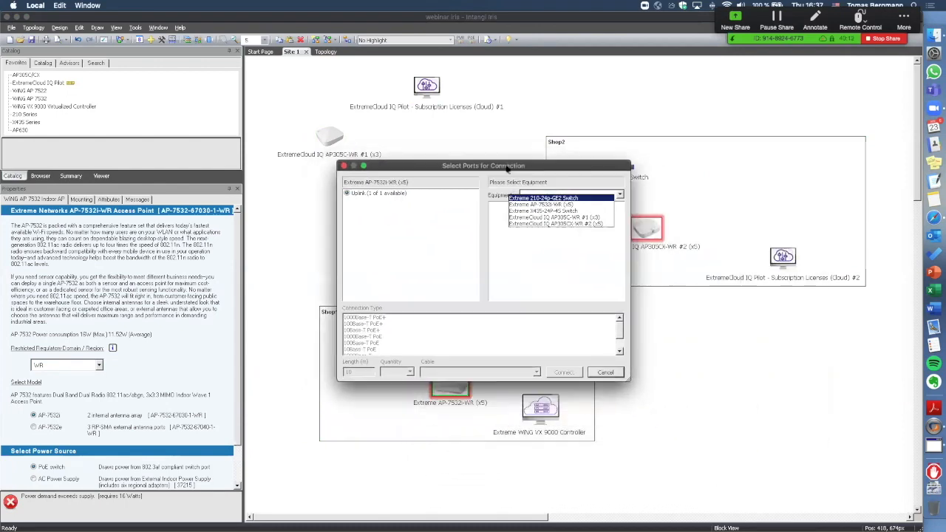
pyautogui.click(550, 198)
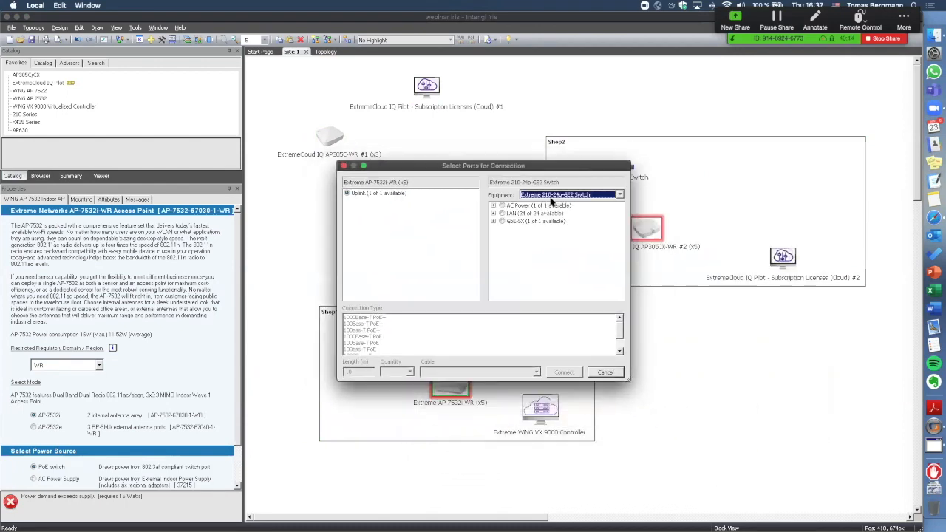
pyautogui.click(493, 213)
pyautogui.click(511, 213)
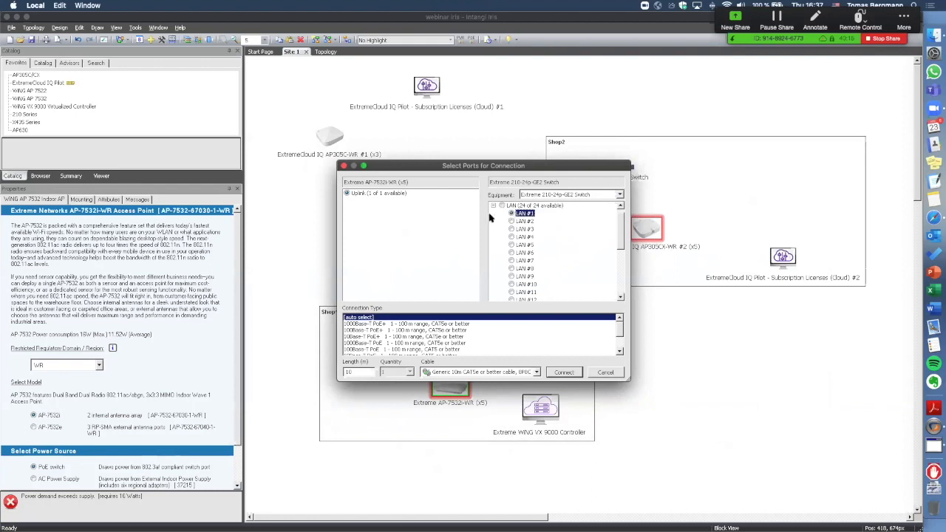
pyautogui.click(563, 371)
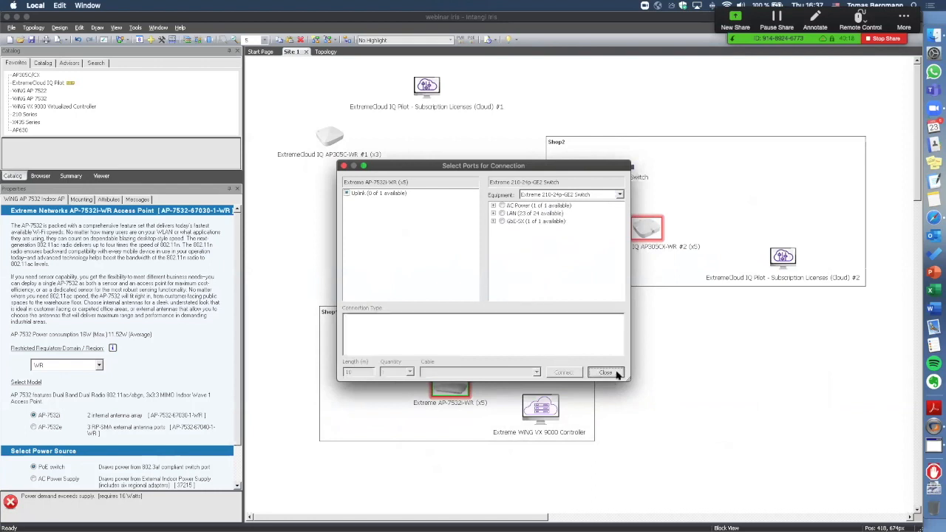
pyautogui.click(605, 372)
# - Move the AP-7532i-WR access point slightly and set its Create Synced Set attribute to TRUE
pyautogui.moveTo(456, 393)
pyautogui.mouseDown()
pyautogui.moveTo(429, 387)
pyautogui.moveTo(489, 364)
pyautogui.moveTo(422, 367)
pyautogui.moveTo(466, 401)
pyautogui.mouseUp()
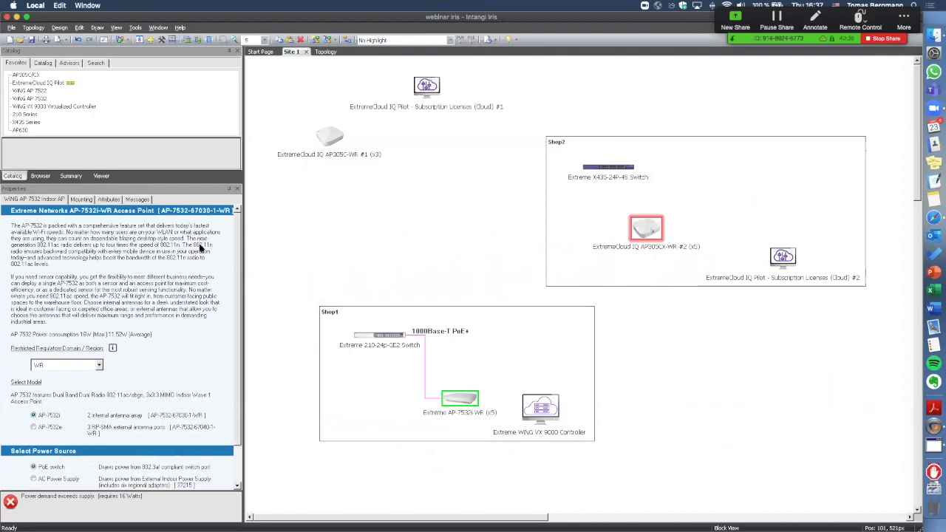
pyautogui.click(107, 199)
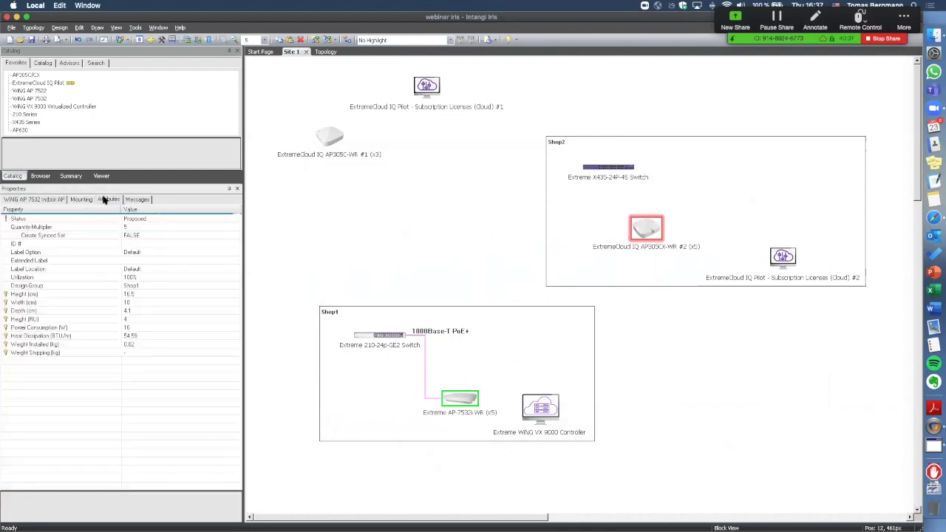
pyautogui.click(144, 237)
pyautogui.click(237, 237)
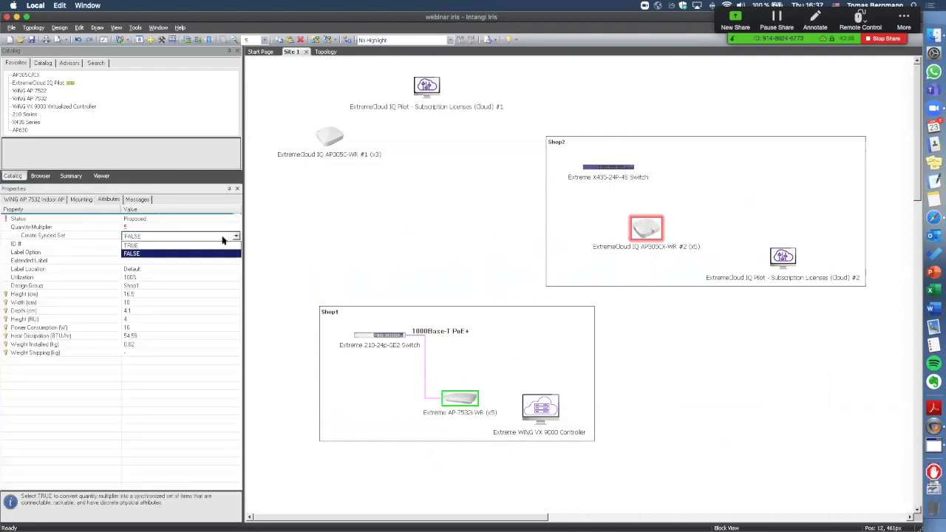
pyautogui.click(177, 247)
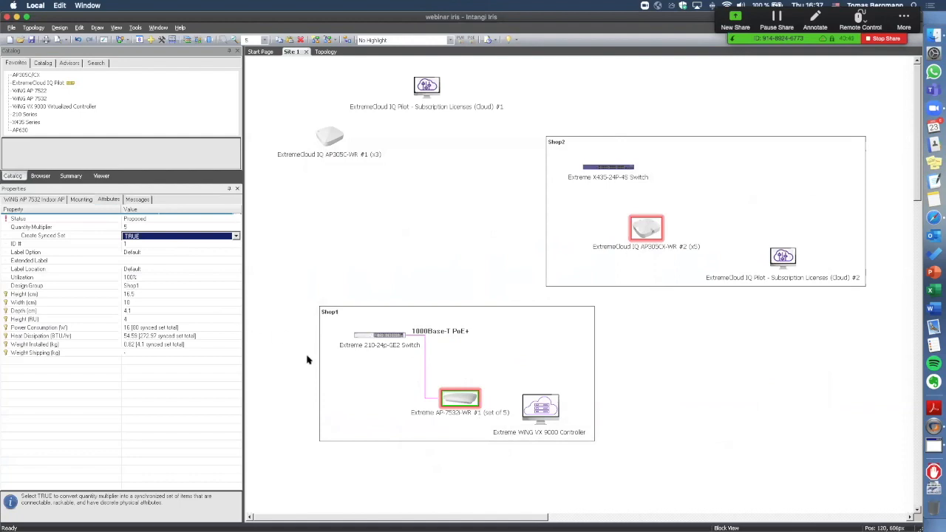
# - Connect the uplink of AP-7532i-WR synced unit 2 to LAN #2 of the 210-24p-GE2 switch with a 10 m CAT5e cable
pyautogui.click(450, 397)
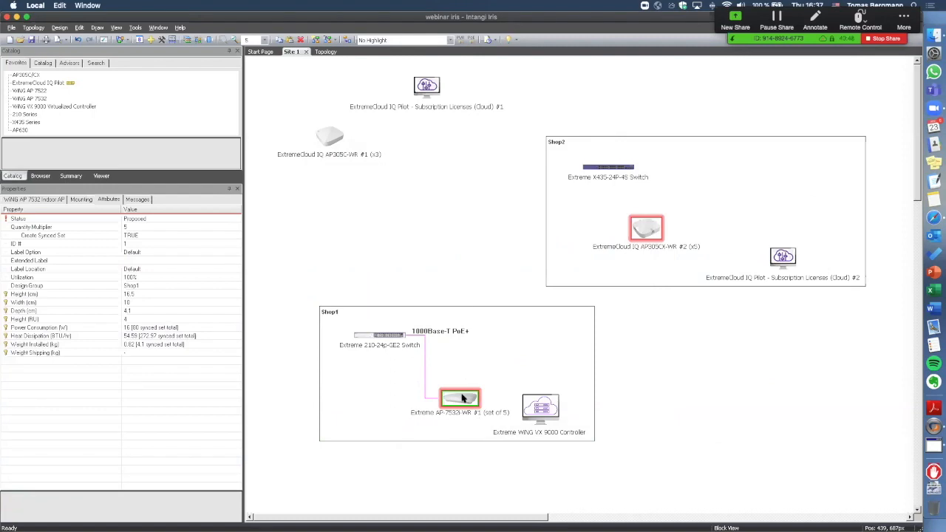
pyautogui.rightClick(462, 399)
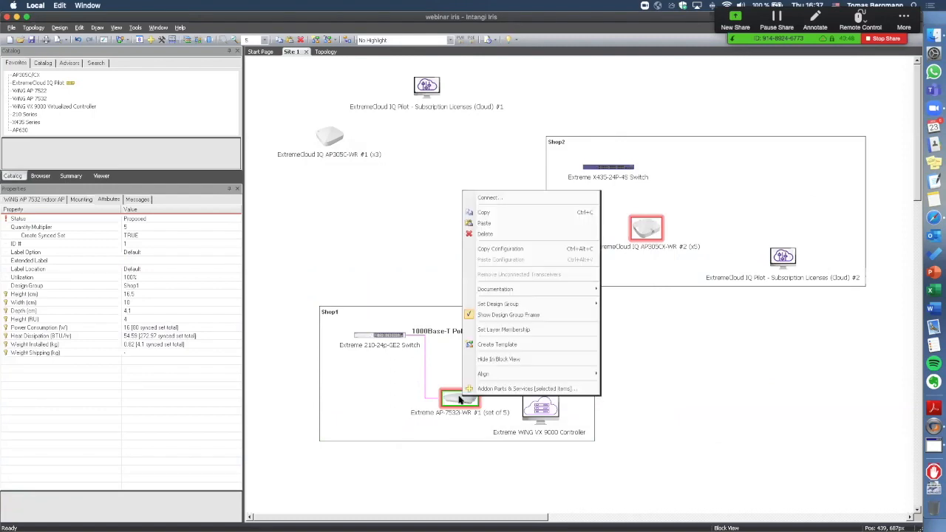
pyautogui.click(488, 197)
pyautogui.click(348, 193)
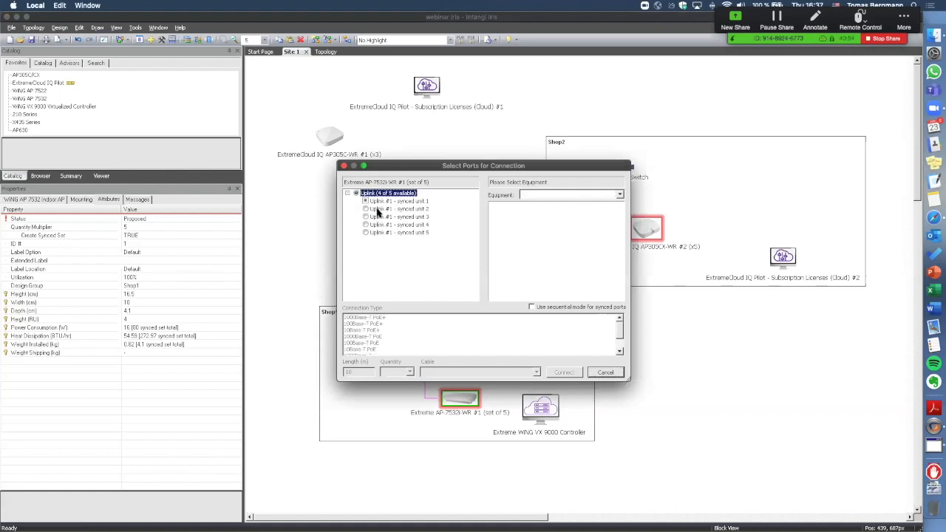
pyautogui.click(375, 210)
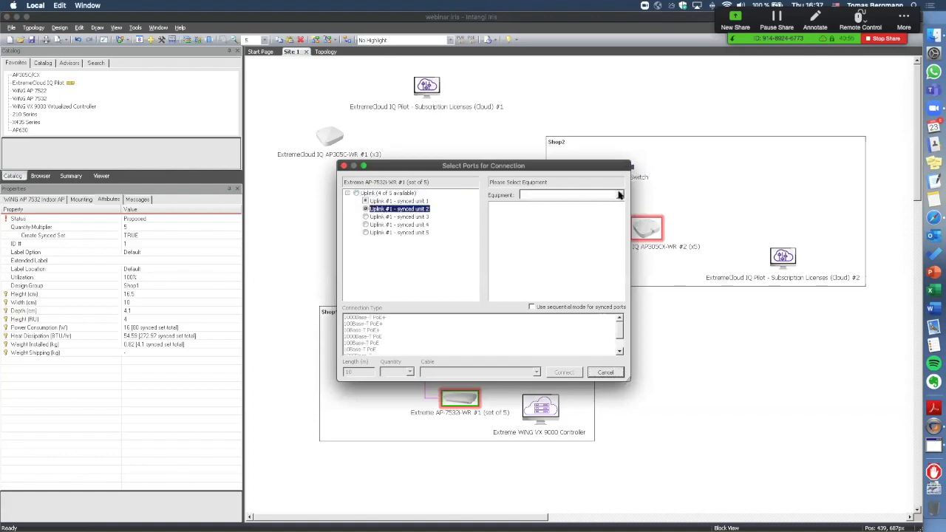
pyautogui.click(618, 194)
pyautogui.click(569, 204)
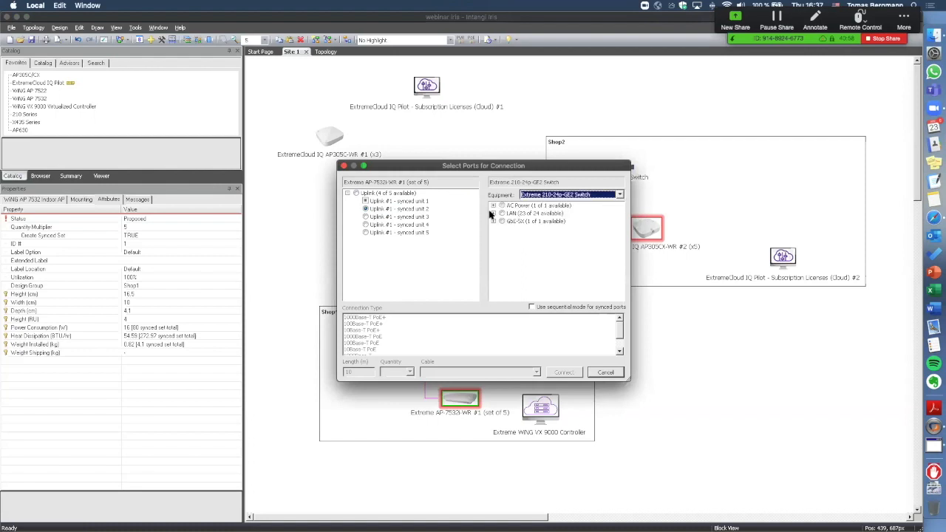
pyautogui.click(493, 214)
pyautogui.click(513, 223)
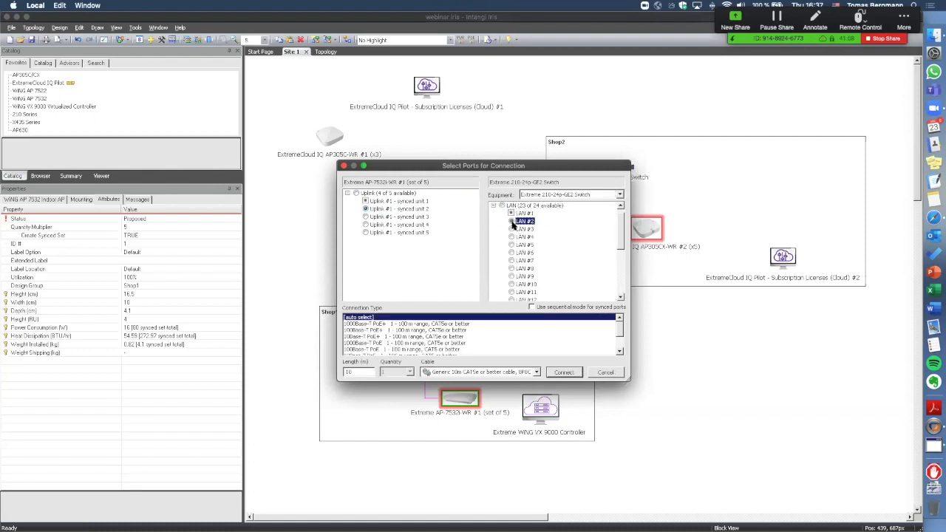
pyautogui.click(564, 373)
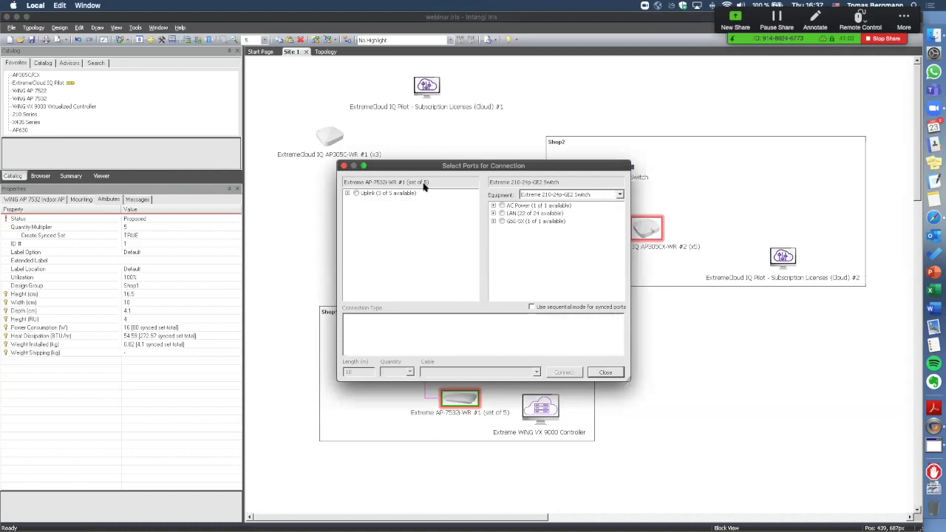
# - Connect the uplink of AP-7532i-WR synced unit 3 to LAN #3 of the 210-24p-GE2 switch with a 10 m CAT5e cable
pyautogui.click(347, 193)
pyautogui.click(365, 217)
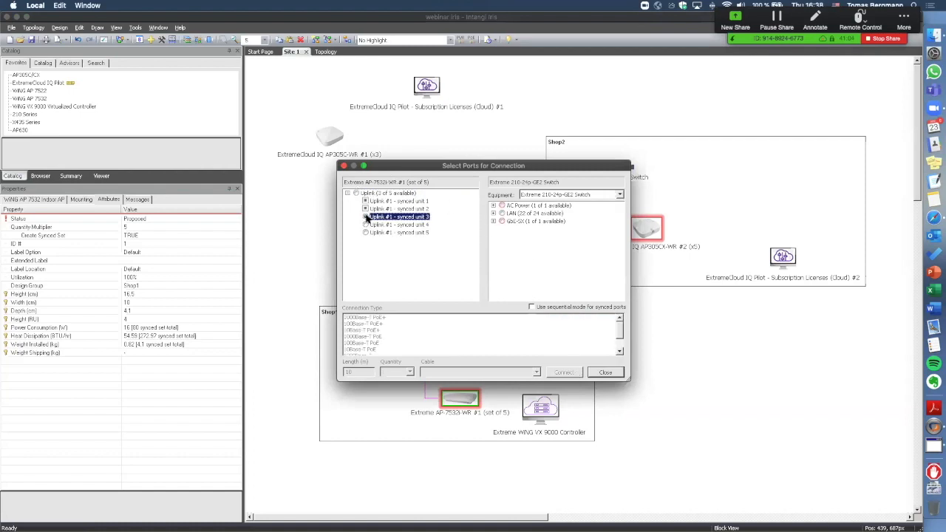
pyautogui.click(492, 213)
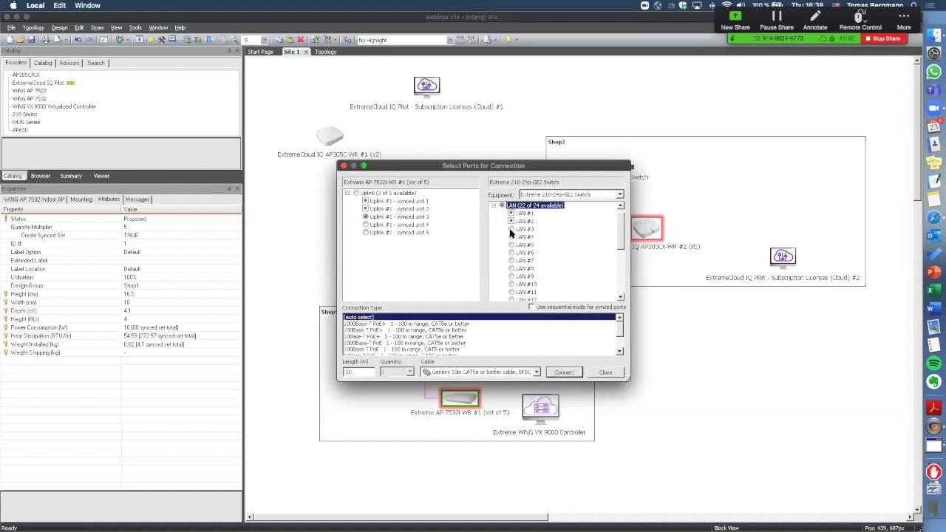
pyautogui.click(511, 231)
pyautogui.click(570, 371)
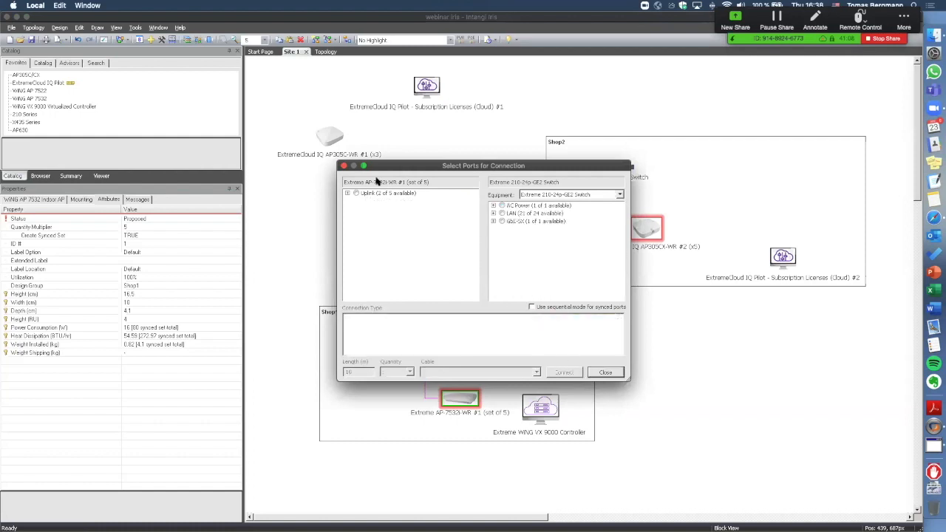
# - Connect the uplink of AP-7532i-WR synced unit 4 to LAN #4 of the 210-24p-GE2 switch with a 10 m CAT5e cable
pyautogui.click(347, 193)
pyautogui.click(366, 225)
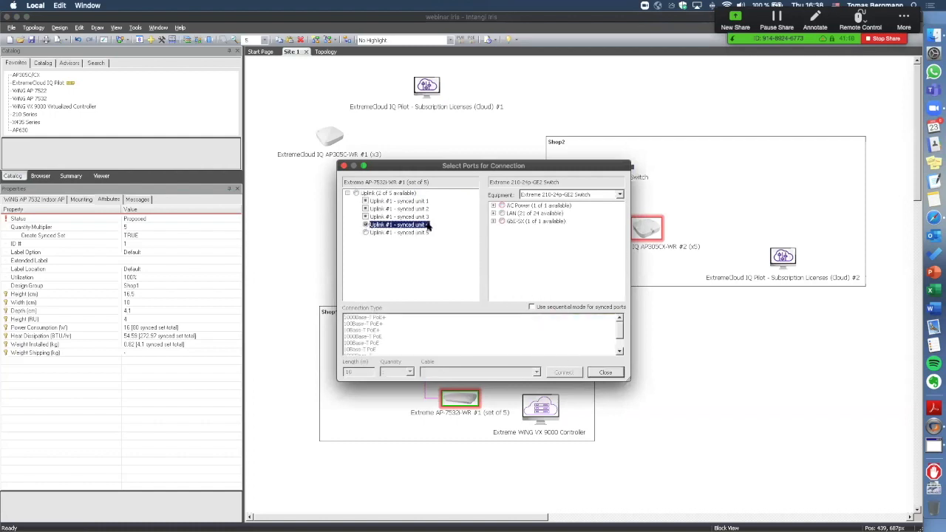
pyautogui.click(493, 213)
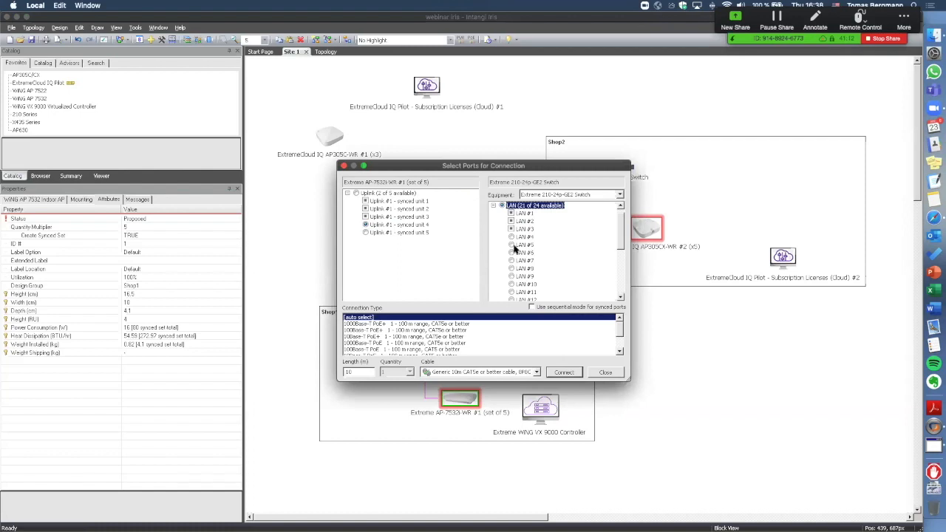
pyautogui.click(511, 236)
pyautogui.click(566, 372)
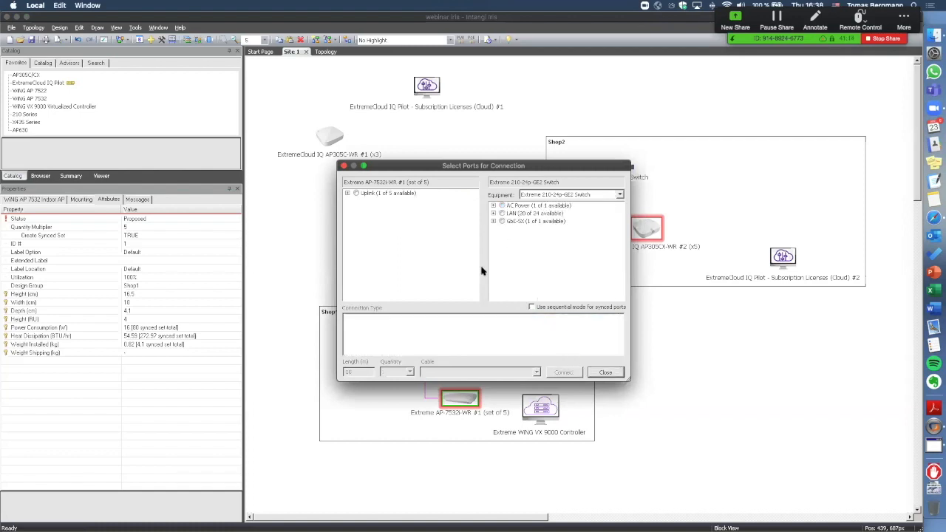
# - Connect the uplink of AP-7532i-WR synced unit 5 to LAN #5 of the 210-24p-GE2 switch and finish the port connections
pyautogui.click(347, 193)
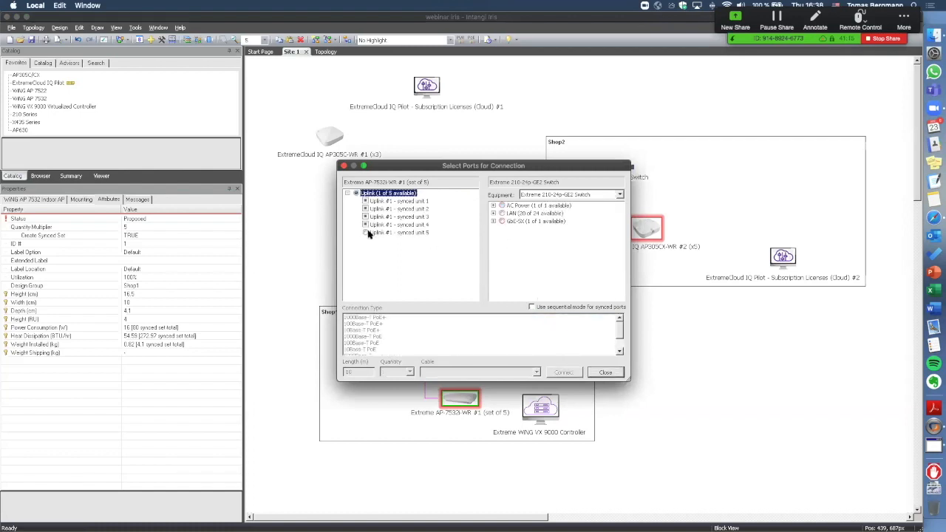
pyautogui.click(368, 233)
pyautogui.click(493, 213)
pyautogui.click(512, 245)
pyautogui.click(565, 372)
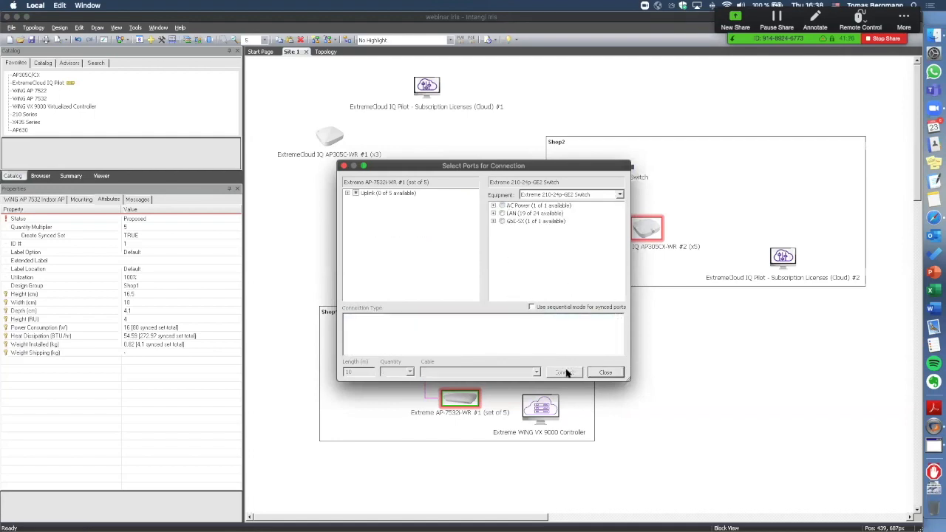
pyautogui.click(612, 372)
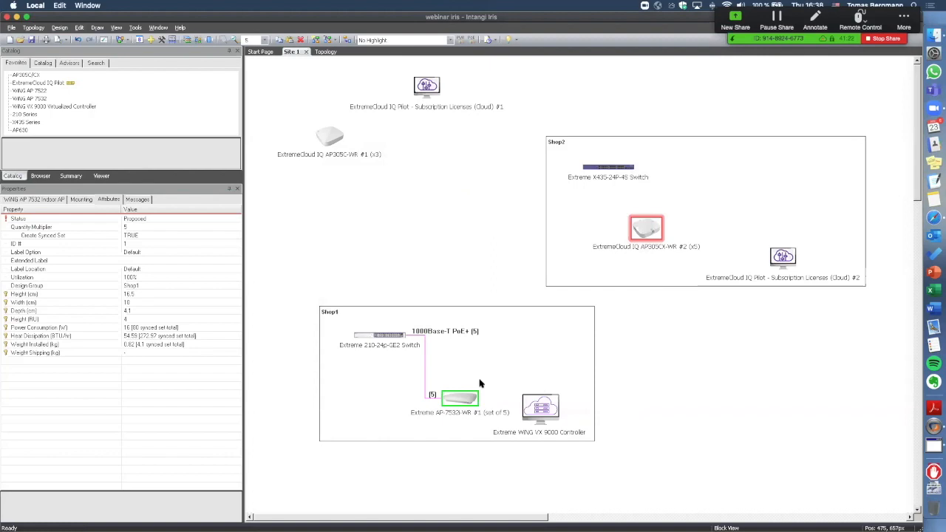
# - Reposition the access points within Shop1 and Shop2 and open the Create Synced Set attribute of the AP305CX-WR
pyautogui.moveTo(430, 413); pyautogui.dragTo(470, 406)
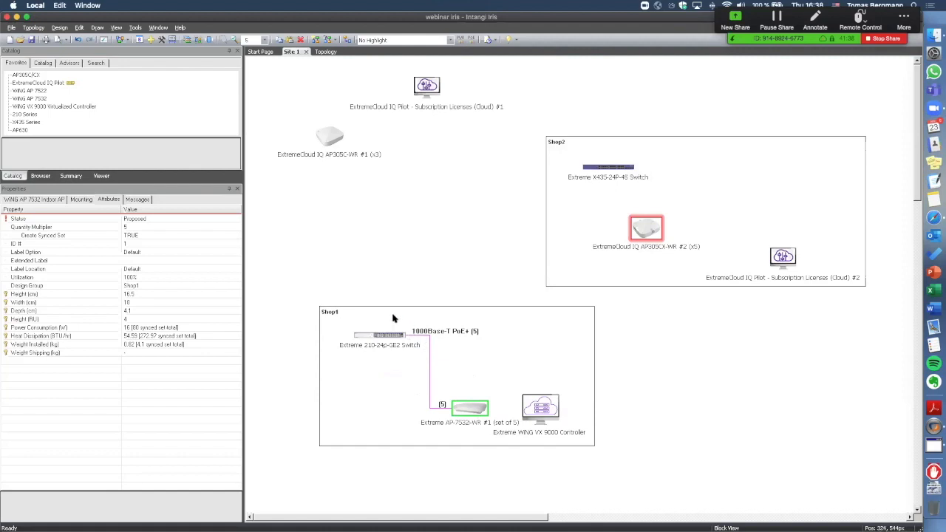
pyautogui.moveTo(655, 233); pyautogui.dragTo(731, 214)
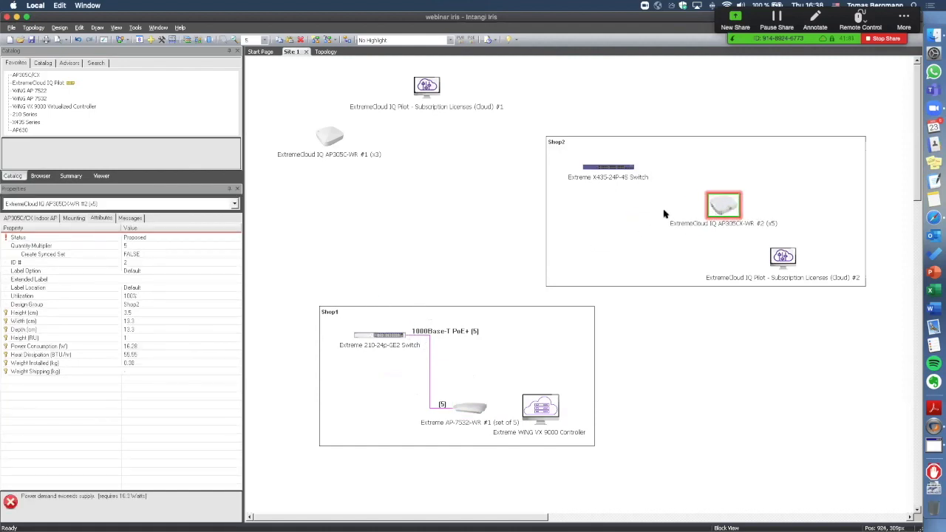
pyautogui.click(136, 248)
pyautogui.click(137, 252)
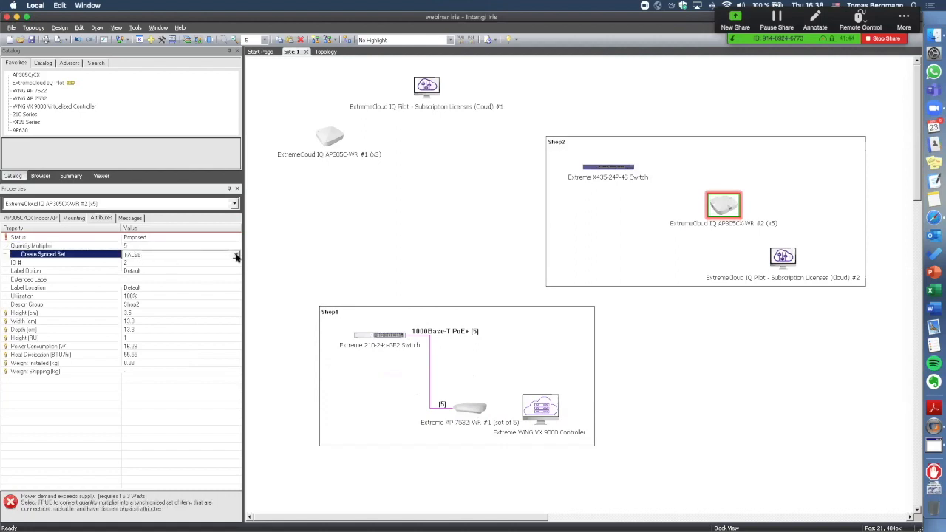
# - Connect the uplink of the AP305CX-WR in Shop2 to LAN #1 of the X435-24P-4S switch with a generic 10 m CAT5e cable
pyautogui.rightClick(724, 201)
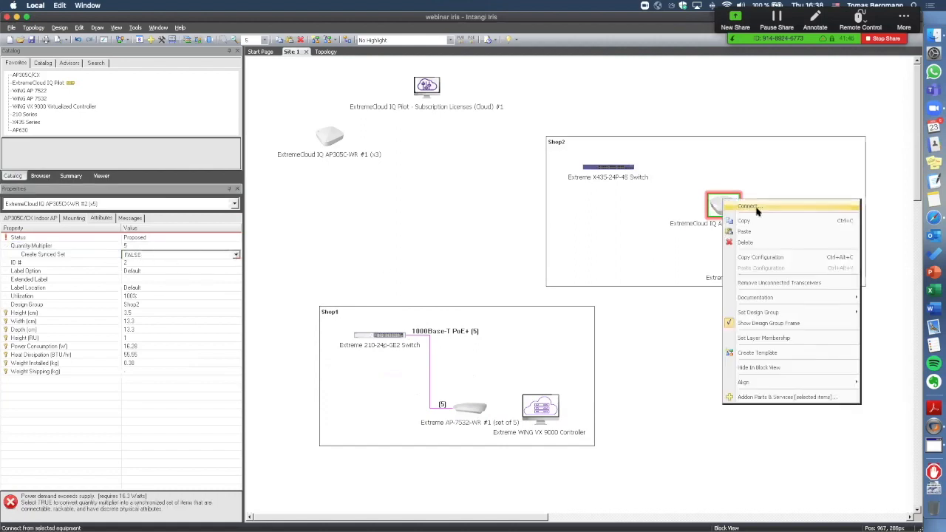
pyautogui.click(748, 207)
pyautogui.click(347, 193)
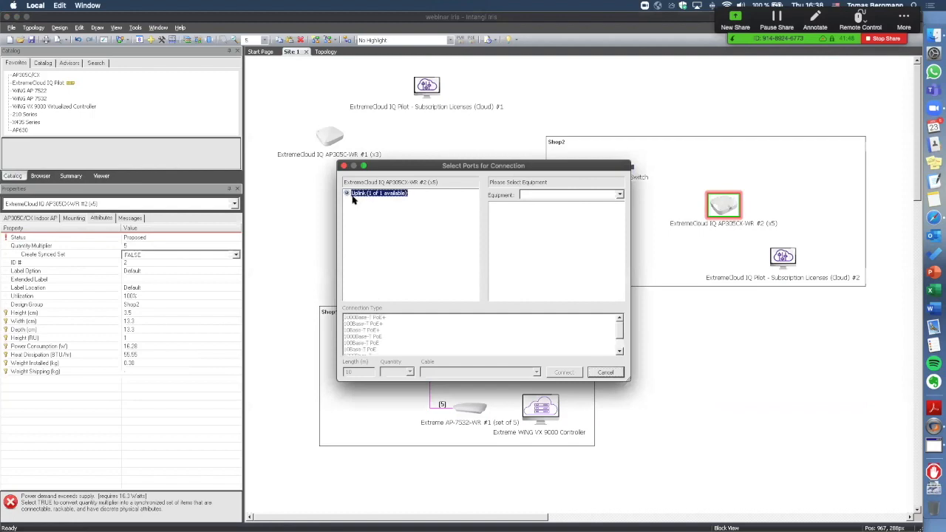
pyautogui.click(566, 196)
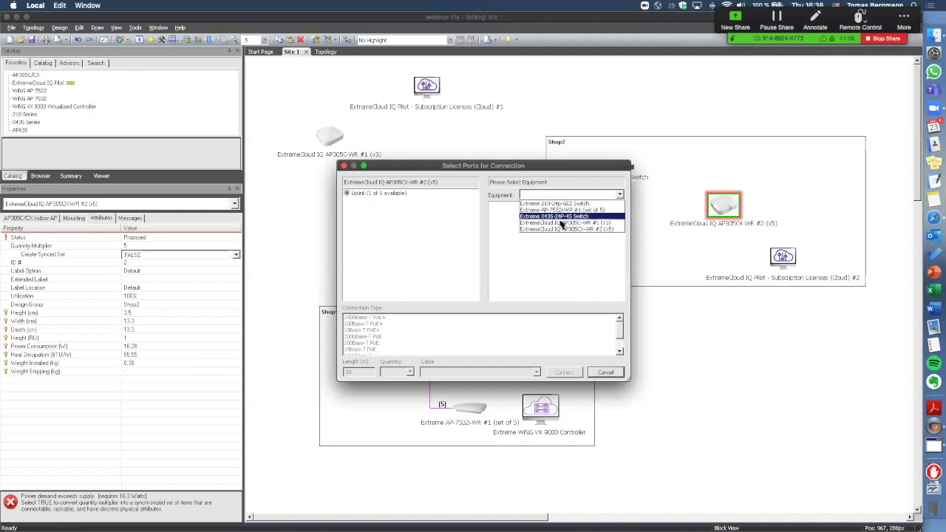
pyautogui.click(561, 216)
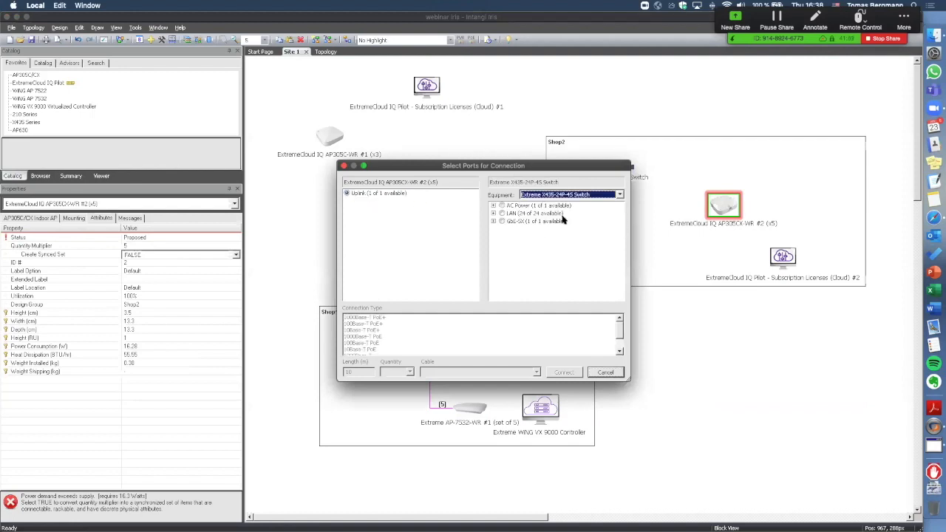
pyautogui.click(493, 213)
pyautogui.click(515, 215)
pyautogui.click(569, 372)
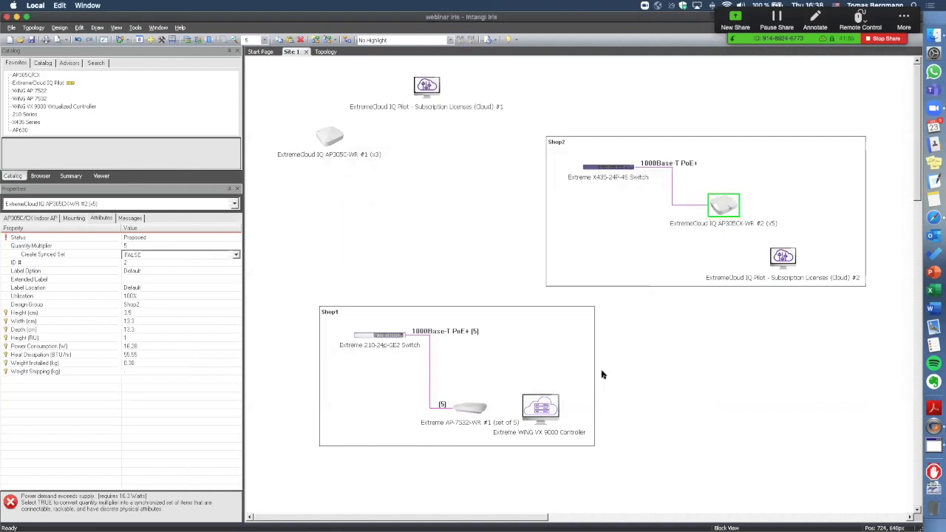
# - Deselect the equipment and show Site 1 in Block View with Power Overlay
pyautogui.click(674, 343)
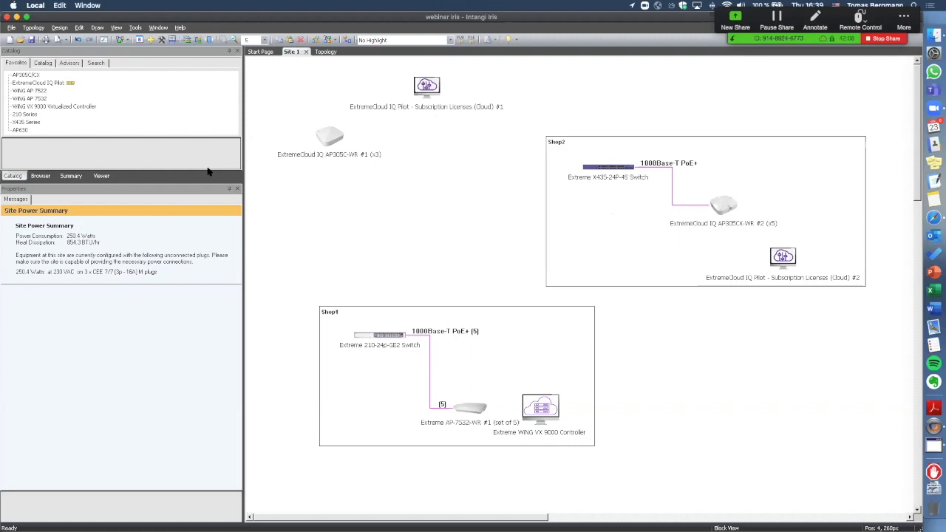
pyautogui.click(127, 40)
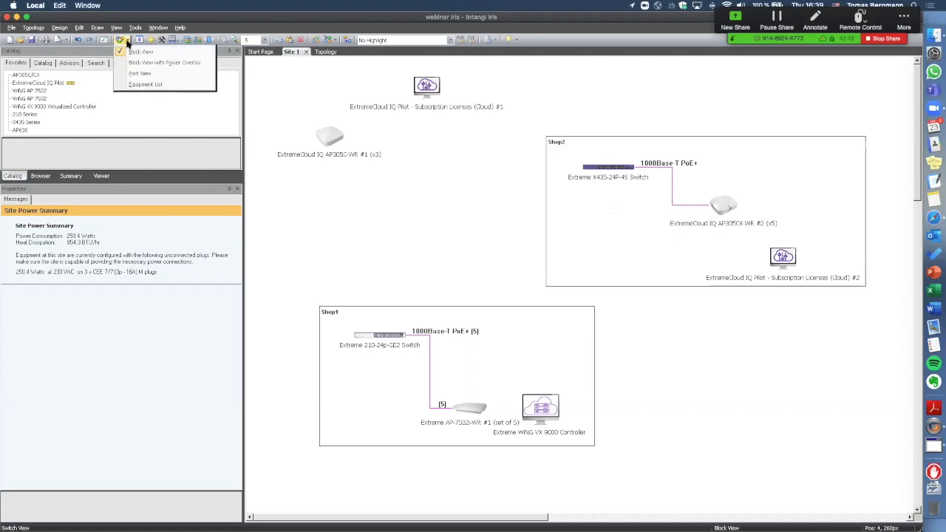
pyautogui.click(148, 62)
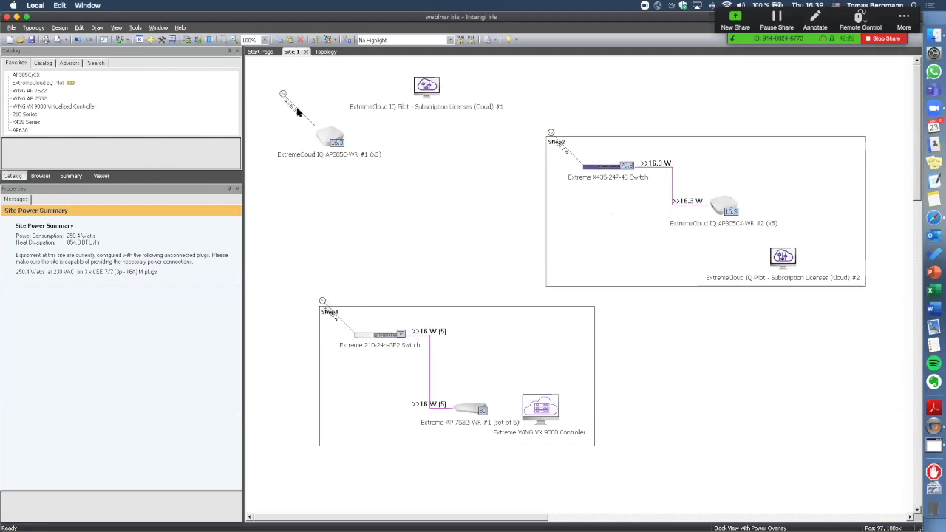
# - Spread the overlapping equipment blocks apart in Port View and switch Site 1 to its Equipment List
pyautogui.click(126, 41)
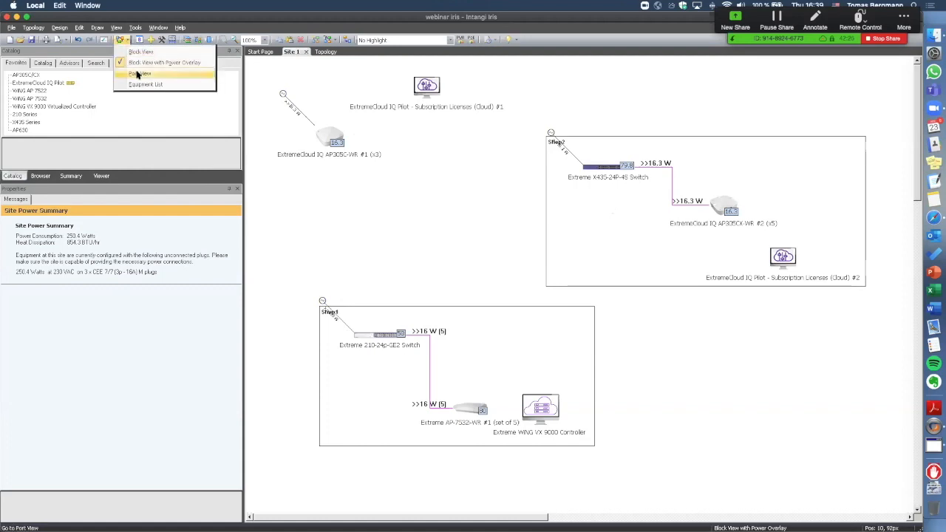
pyautogui.click(138, 75)
pyautogui.click(407, 180)
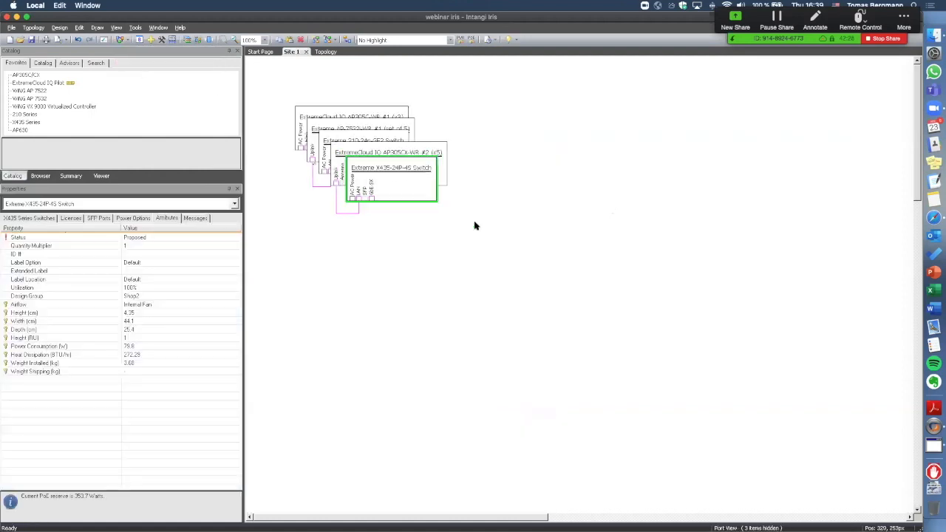
pyautogui.moveTo(405, 177); pyautogui.dragTo(632, 172)
pyautogui.moveTo(357, 157); pyautogui.dragTo(314, 255)
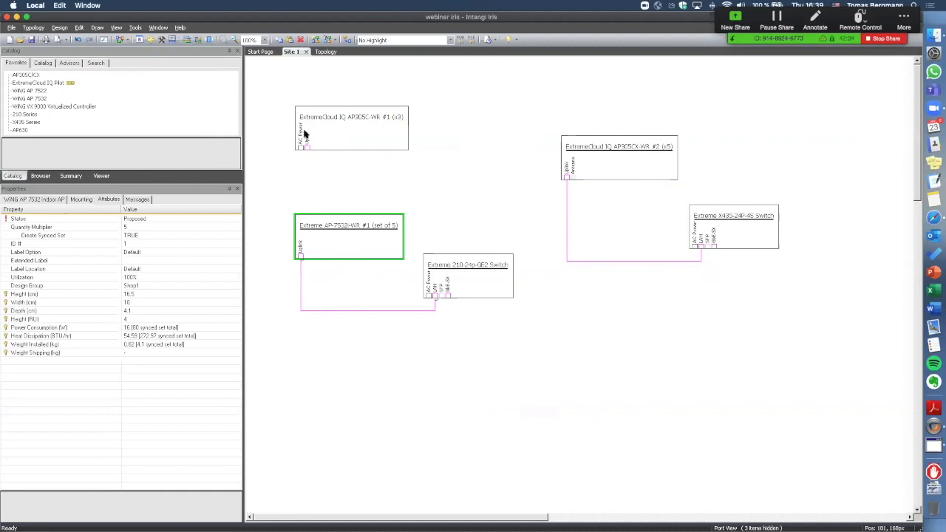
pyautogui.click(128, 41)
pyautogui.click(152, 88)
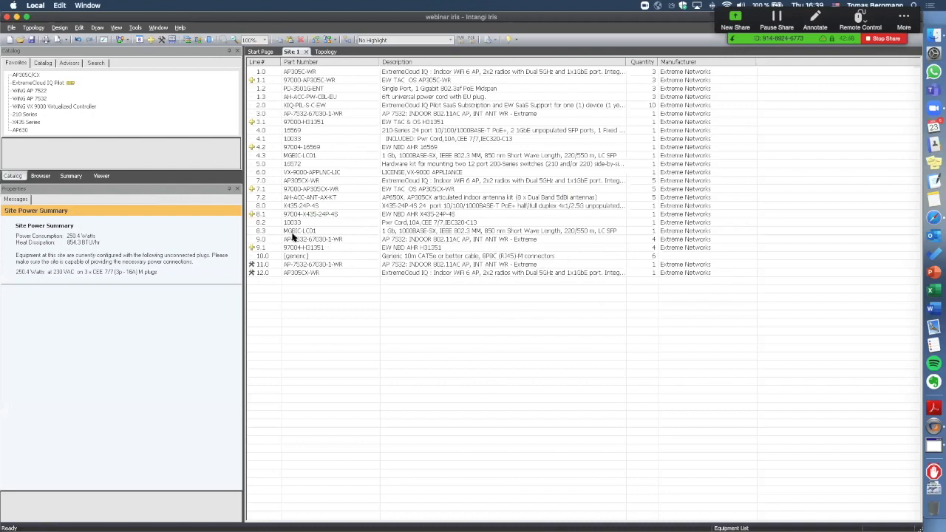
# - Add a new site named Brno to the topology map and place it in Czechia, southeast of Site 1
pyautogui.click(326, 53)
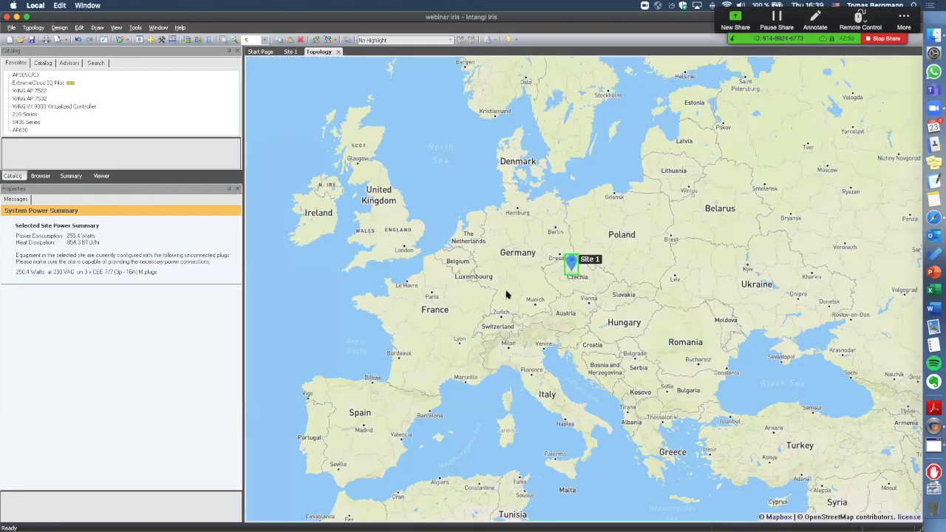
pyautogui.scroll(-2, 599, 289)
pyautogui.rightClick(597, 286)
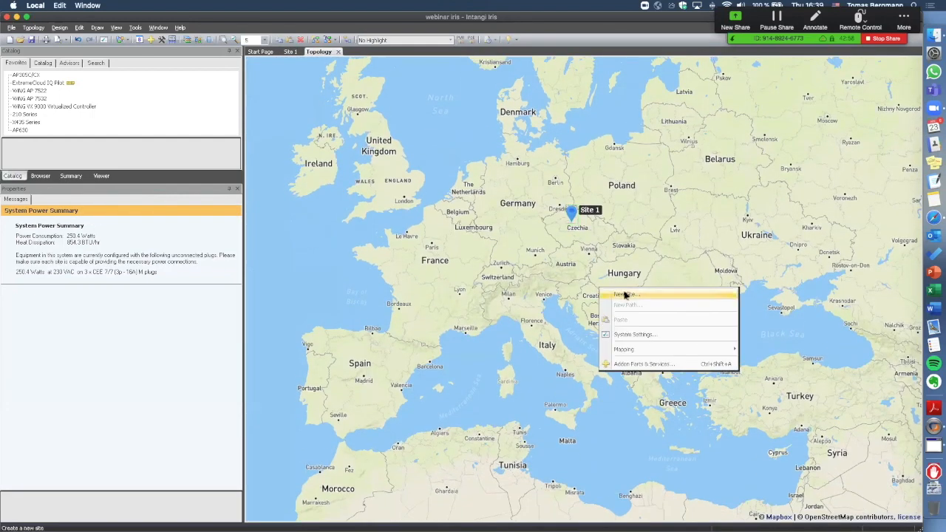
pyautogui.click(624, 294)
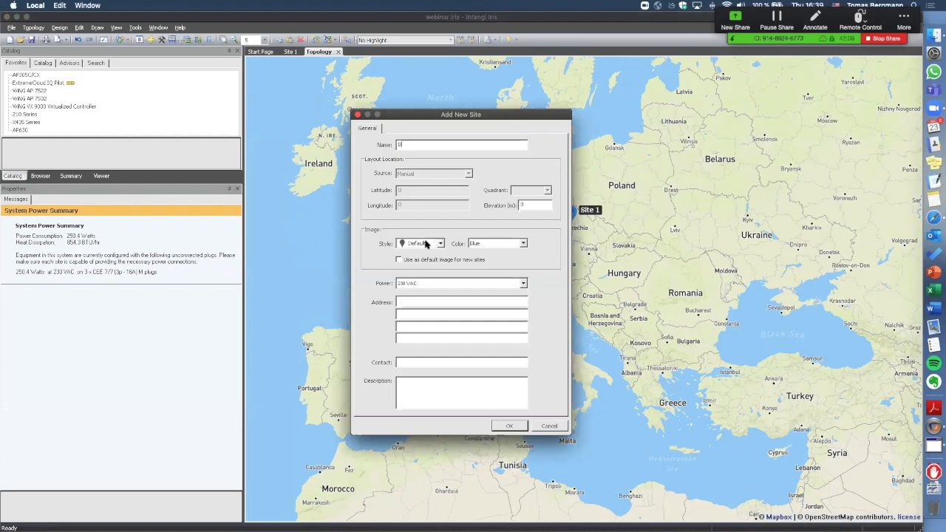
pyautogui.click(509, 426)
pyautogui.moveTo(597, 278); pyautogui.dragTo(593, 231)
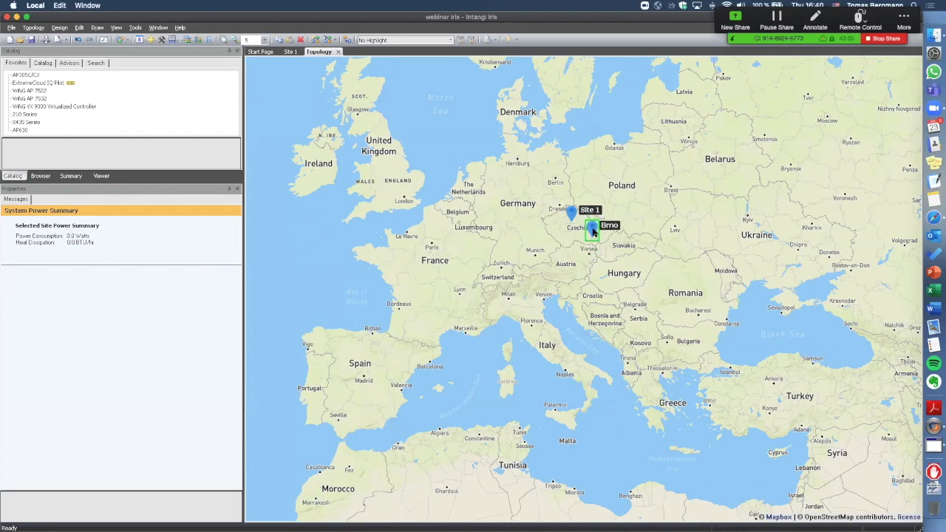
pyautogui.click(520, 256)
# - Open the Brno site and place an AP305C-WR access point from the favorite AP305C/CX equipment in it
pyautogui.doubleClick(593, 230)
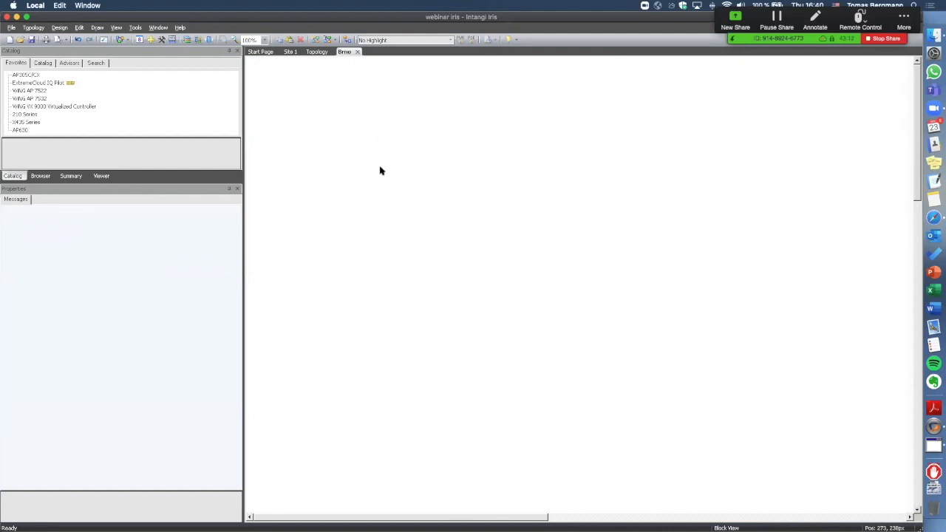
pyautogui.click(26, 74)
pyautogui.click(461, 133)
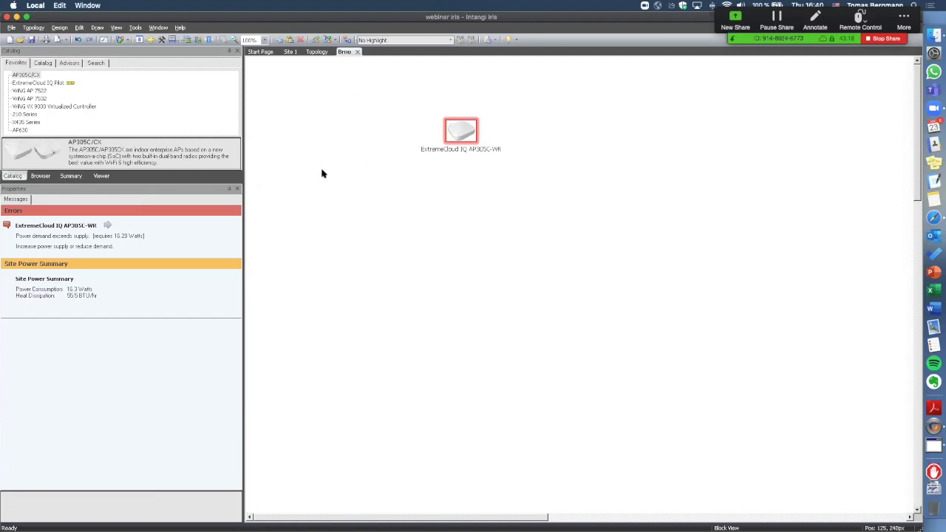
# - Open the quotation from Site 1 without updating conversion rates and review its Site 1, Brno and Composite views
pyautogui.click(290, 52)
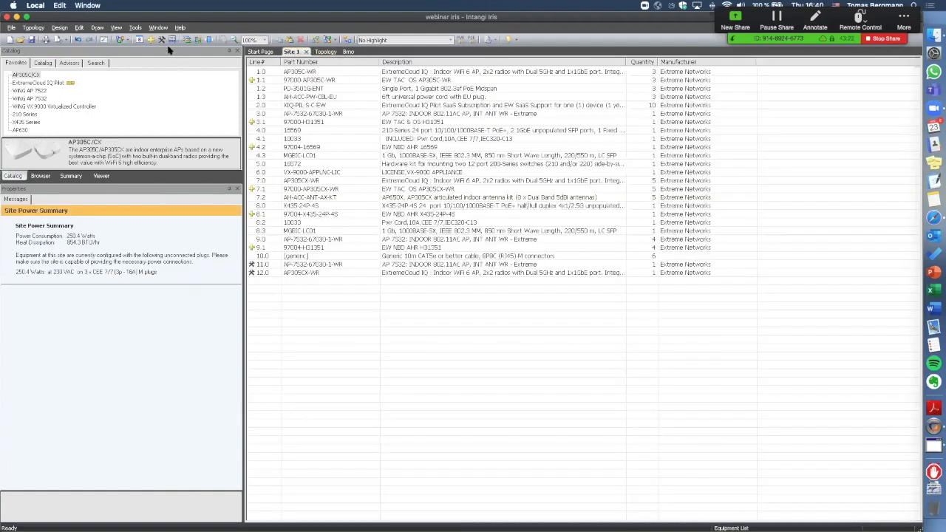
pyautogui.click(140, 39)
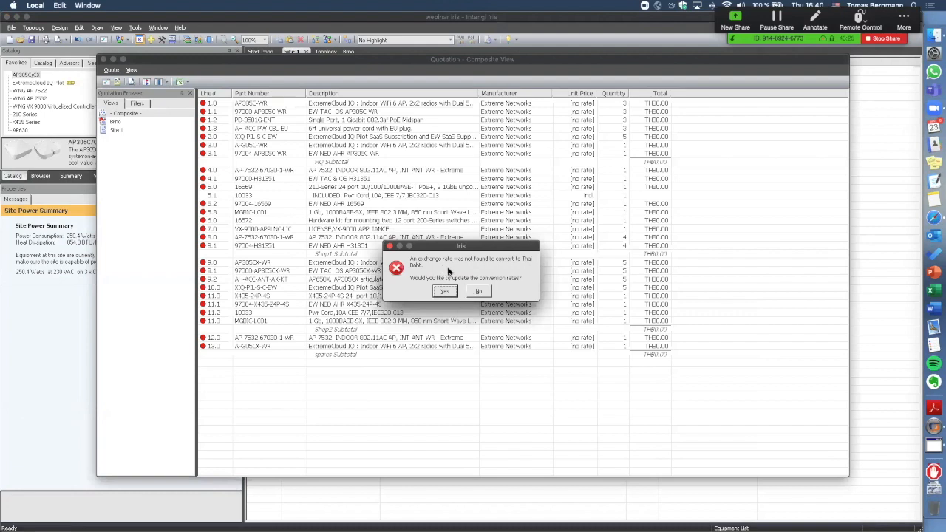
pyautogui.click(480, 292)
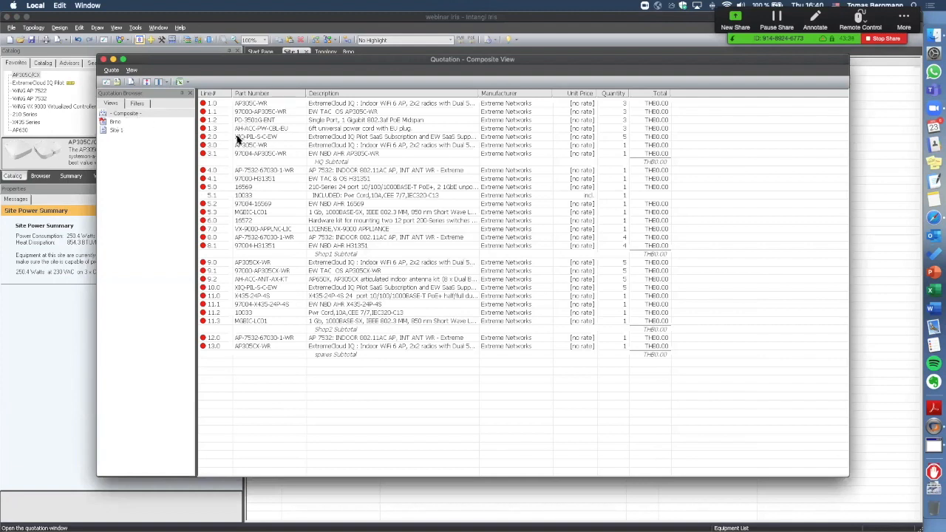
pyautogui.click(117, 130)
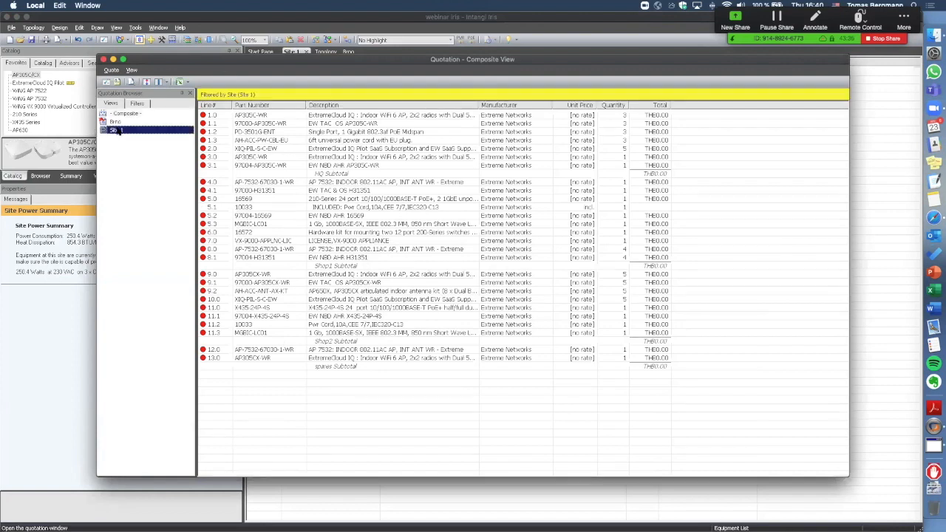
pyautogui.click(116, 122)
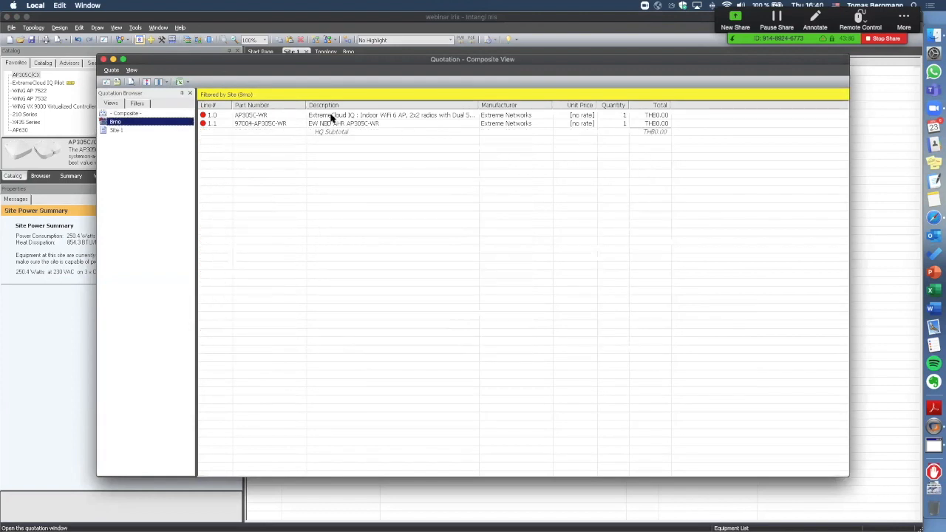
pyautogui.click(127, 113)
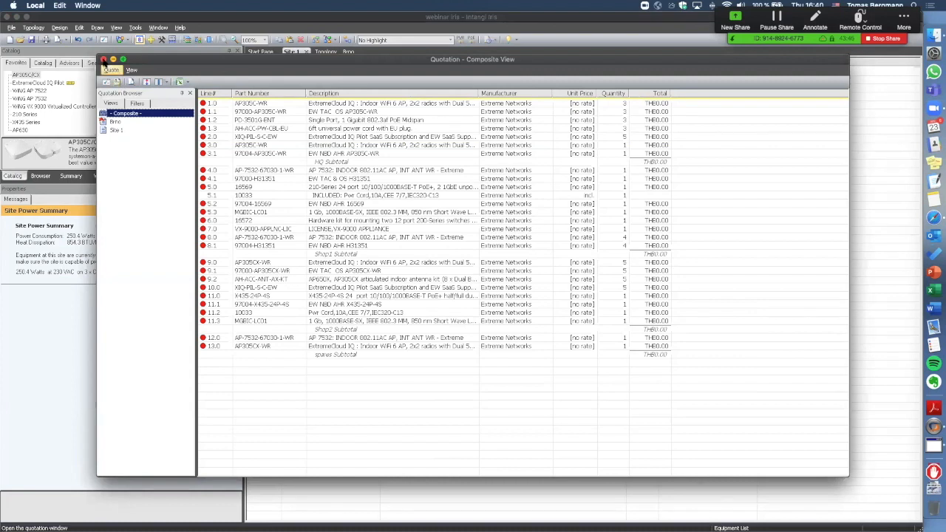
# - Close the quotation and return Site 1 to Block View
pyautogui.click(103, 60)
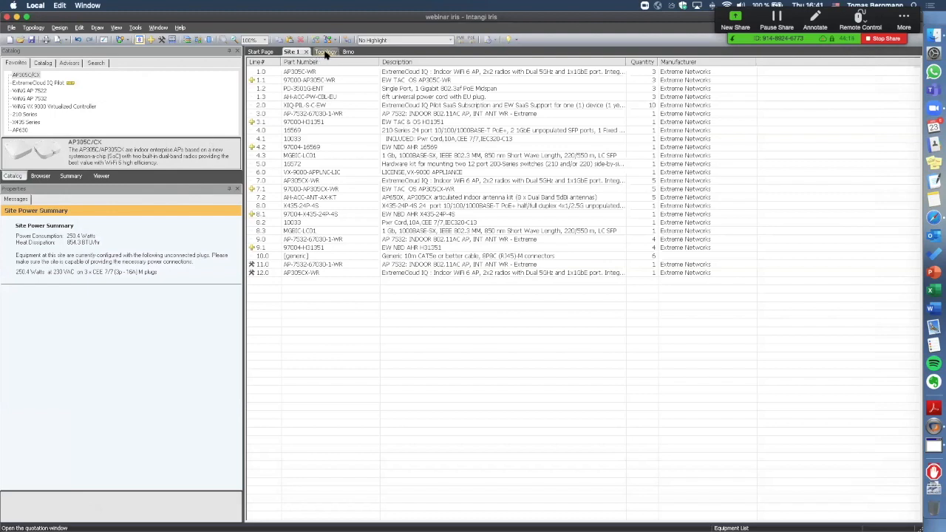
pyautogui.click(127, 42)
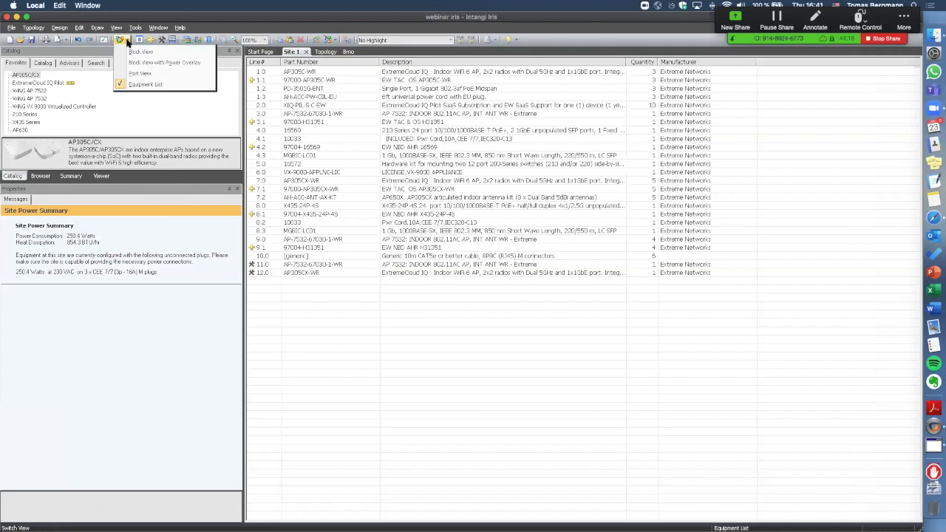
pyautogui.click(138, 51)
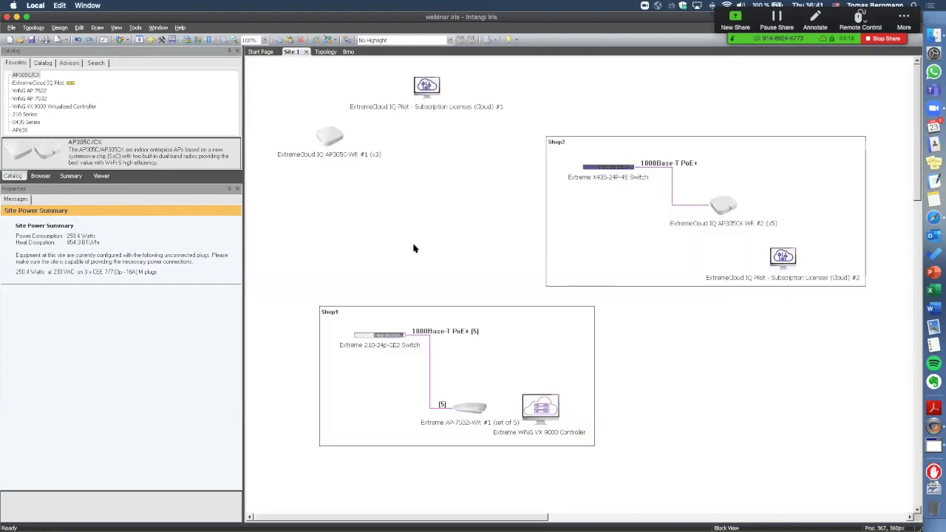